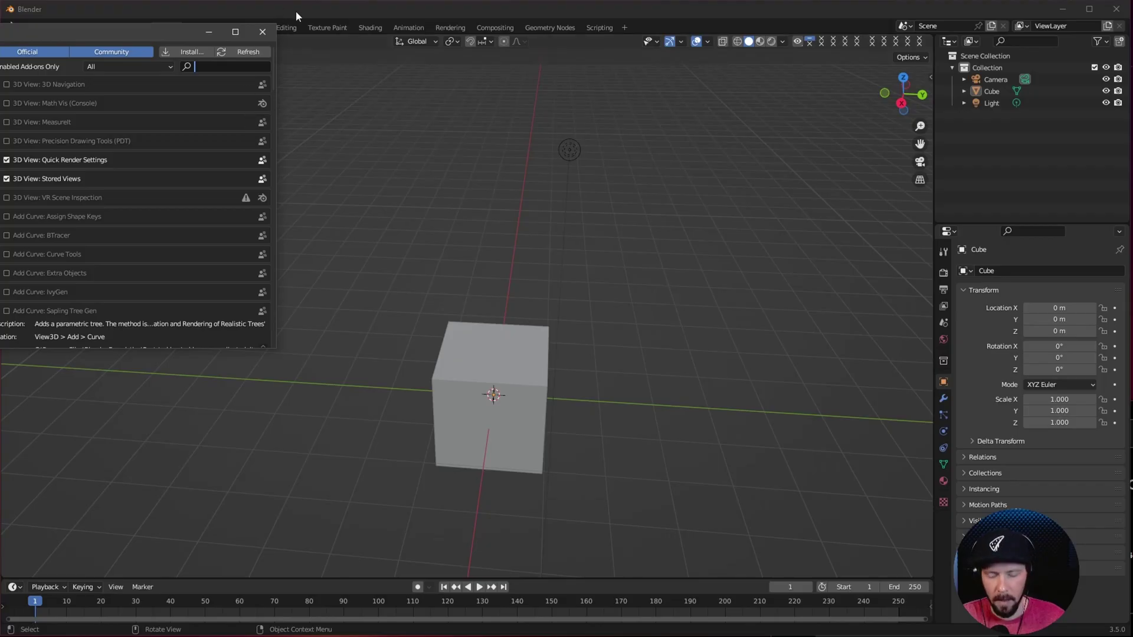
Look up the Stored Views add-on by searching for "store" and initialize Stored Views for the scene
type("store")
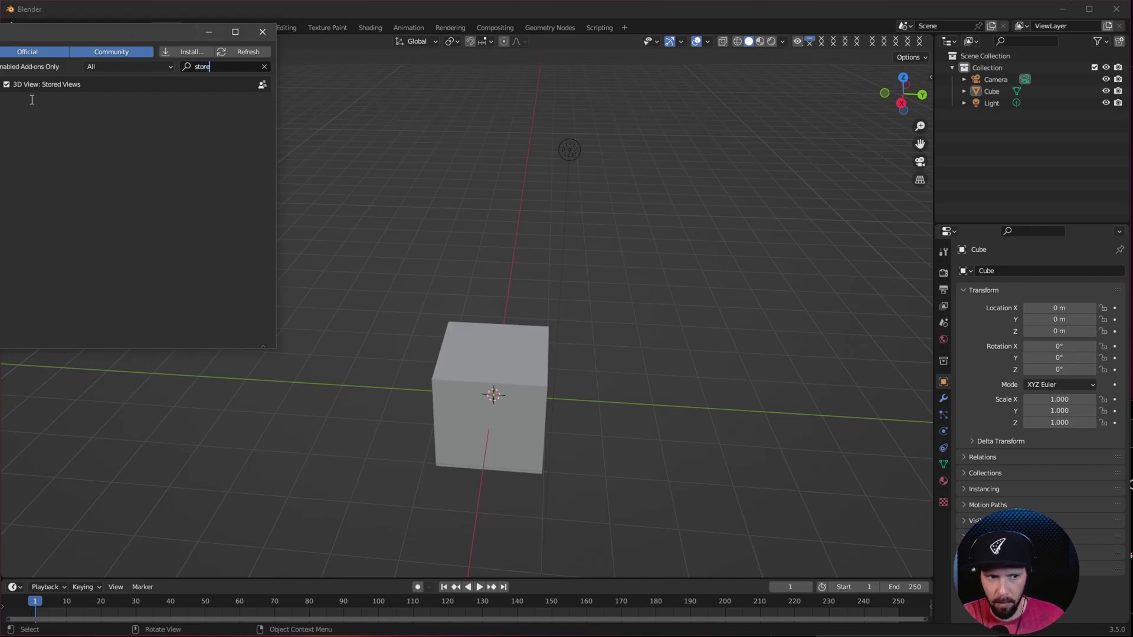
left_click(263, 31)
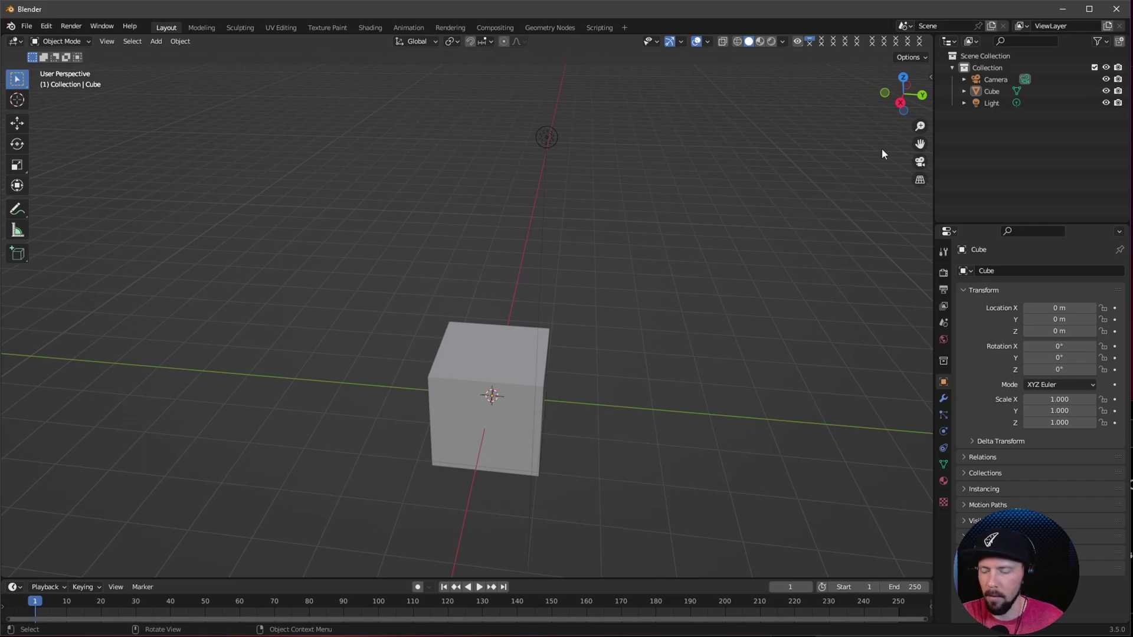
key("n")
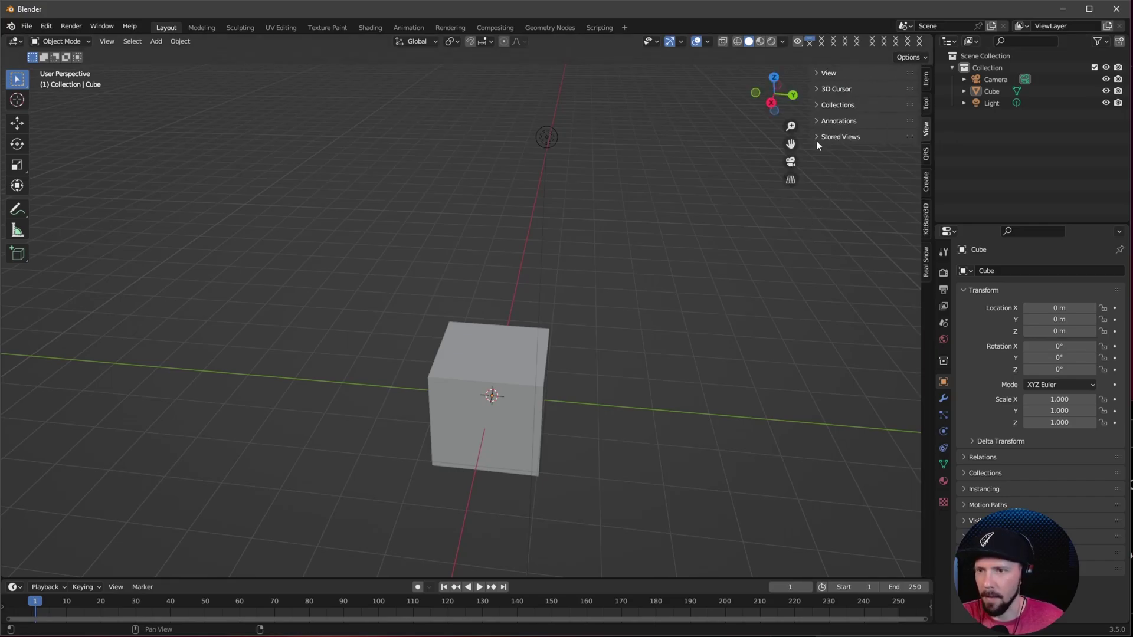
left_click(817, 140)
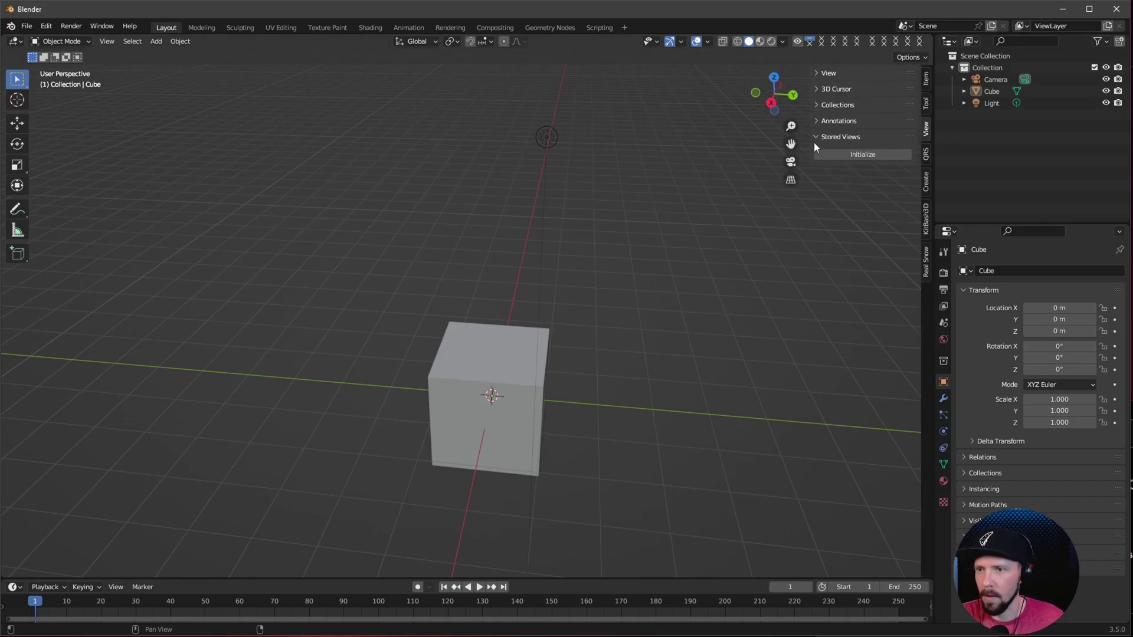
left_click(846, 156)
Look through the scene's active camera and save that camera view as a stored view
middle_click_drag(650, 223, 667, 331)
key("KP_0")
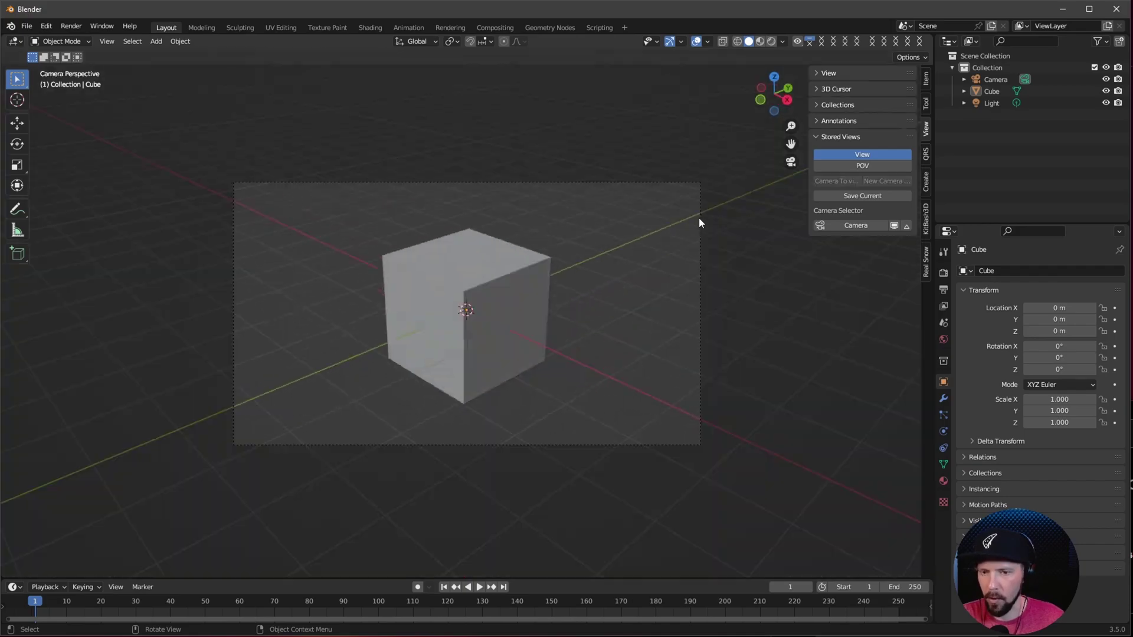
left_click(863, 196)
Leave the camera view and add a second camera to the scene
middle_click_drag(723, 298, 717, 304)
scroll(717, 301, "down", 6)
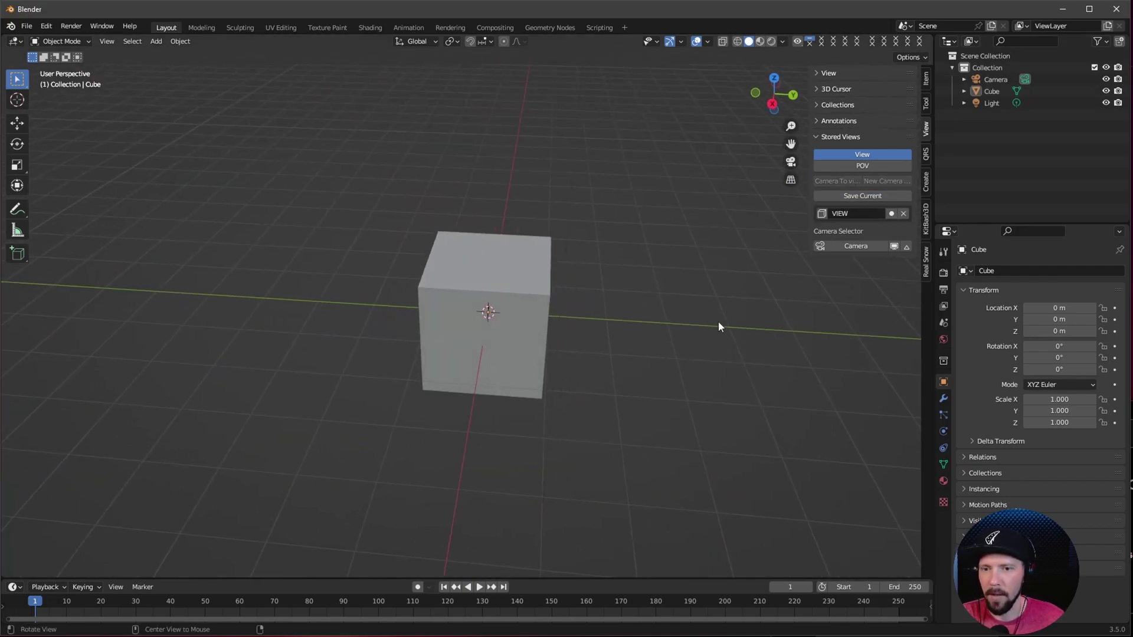
middle_click_drag(604, 381, 600, 367)
key("shift+a")
mouse_move(600, 366)
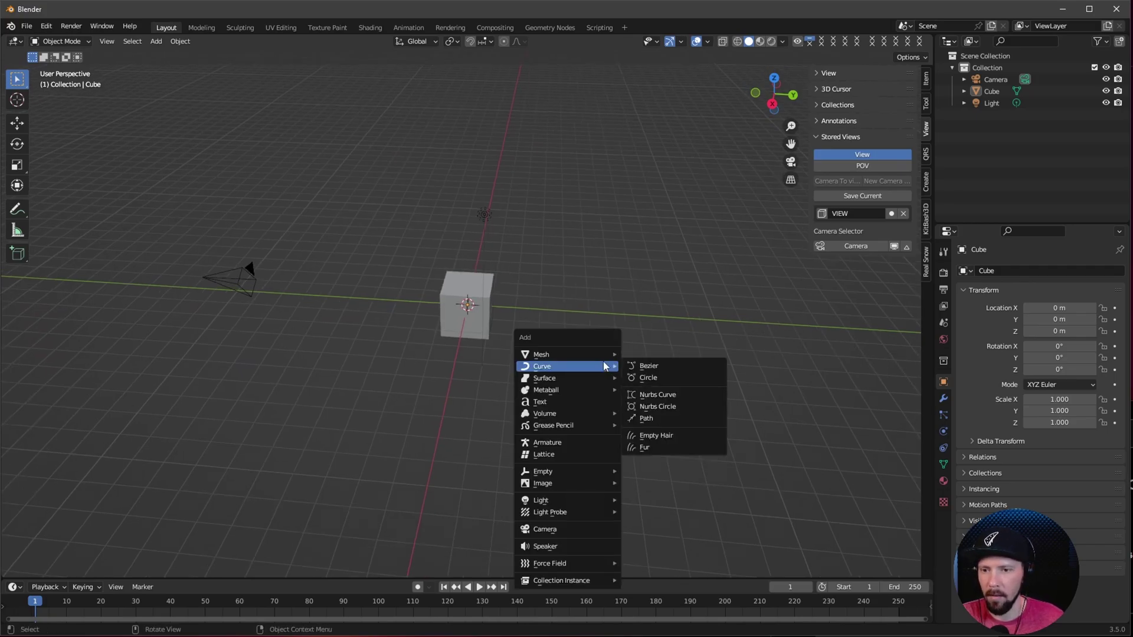
left_click(591, 534)
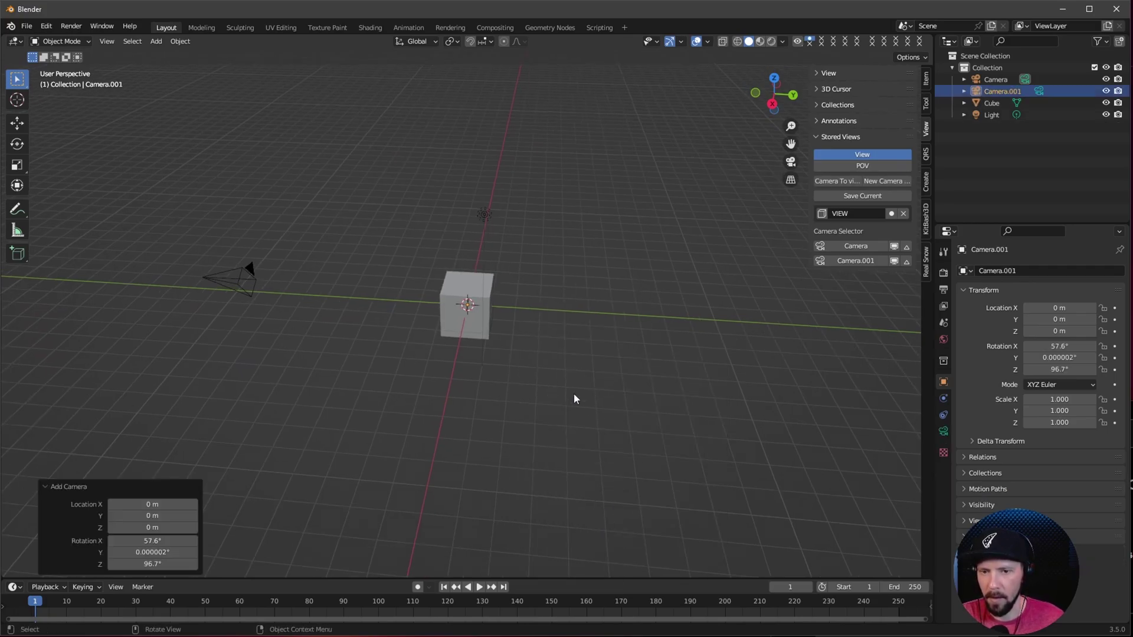
Look through Camera.001, fly it back until it frames the whole cube from another side, and save this as a second stored view
key("KP_0")
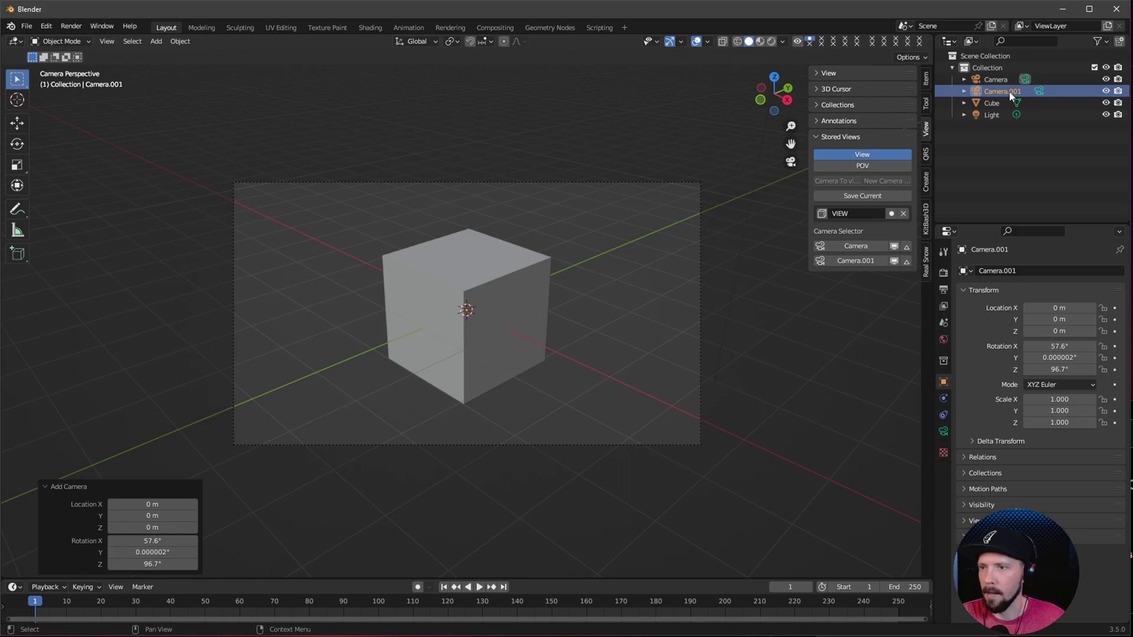
left_click(1039, 91)
key("shift+grave")
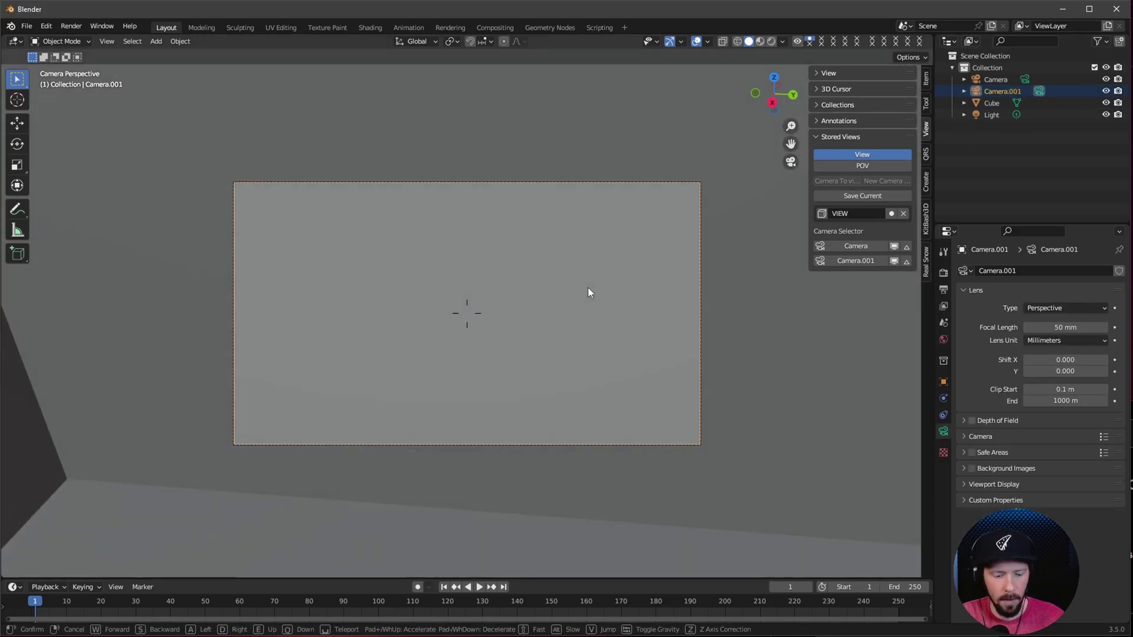
key("s")
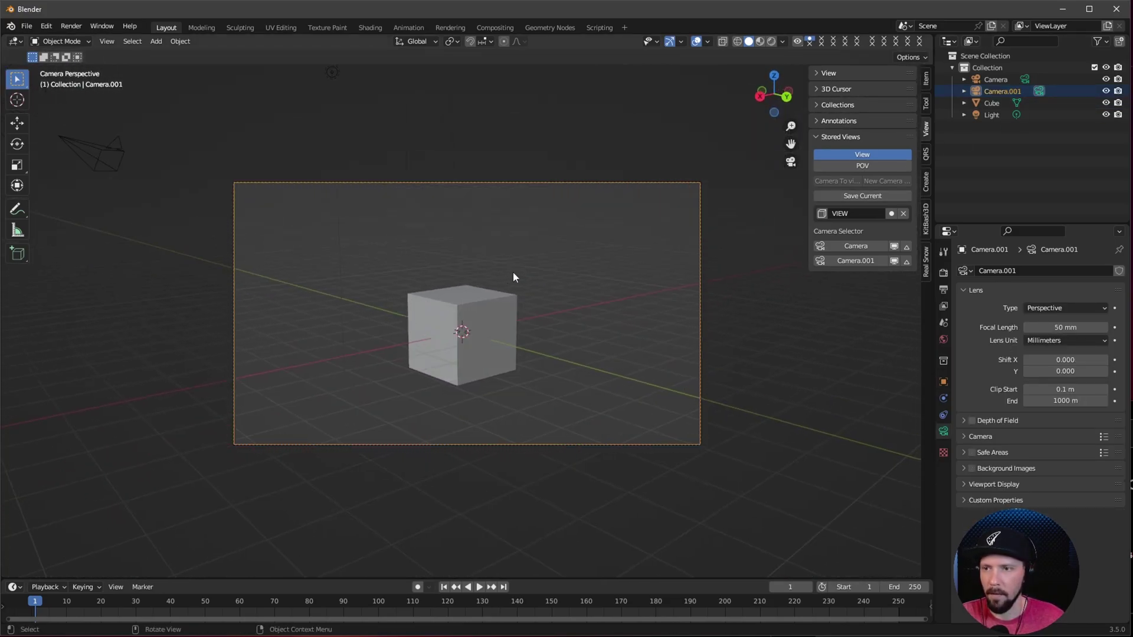
left_click(512, 272)
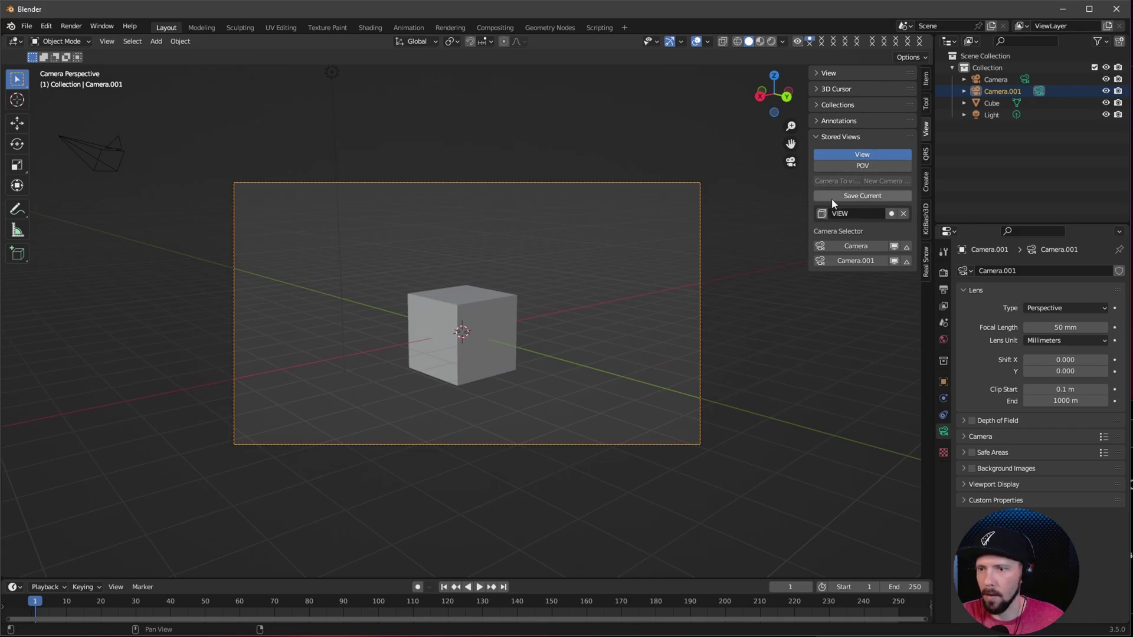
left_click(861, 201)
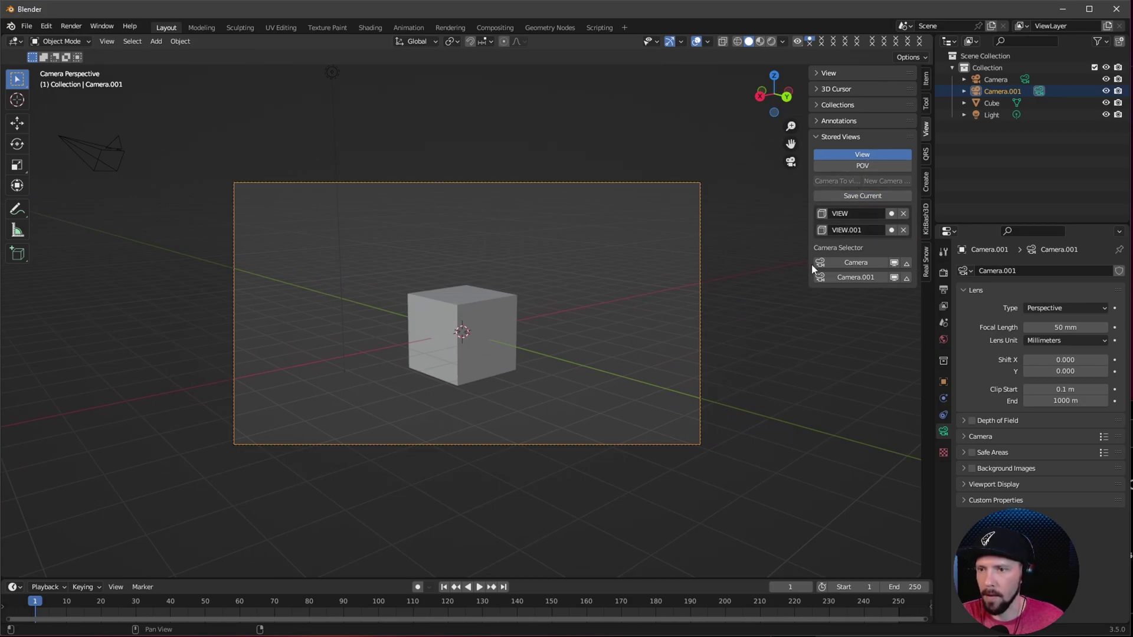
Switch back and forth between the stored views VIEW and VIEW.001 to compare the two camera framings
left_click(822, 213)
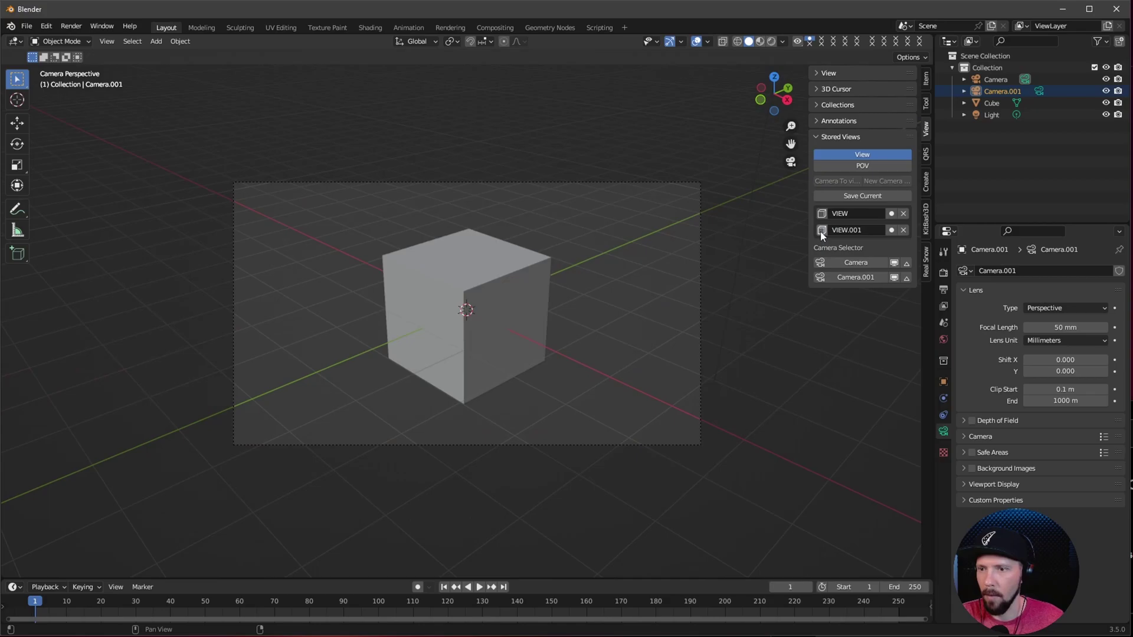
left_click(821, 230)
left_click(823, 216)
left_click(822, 230)
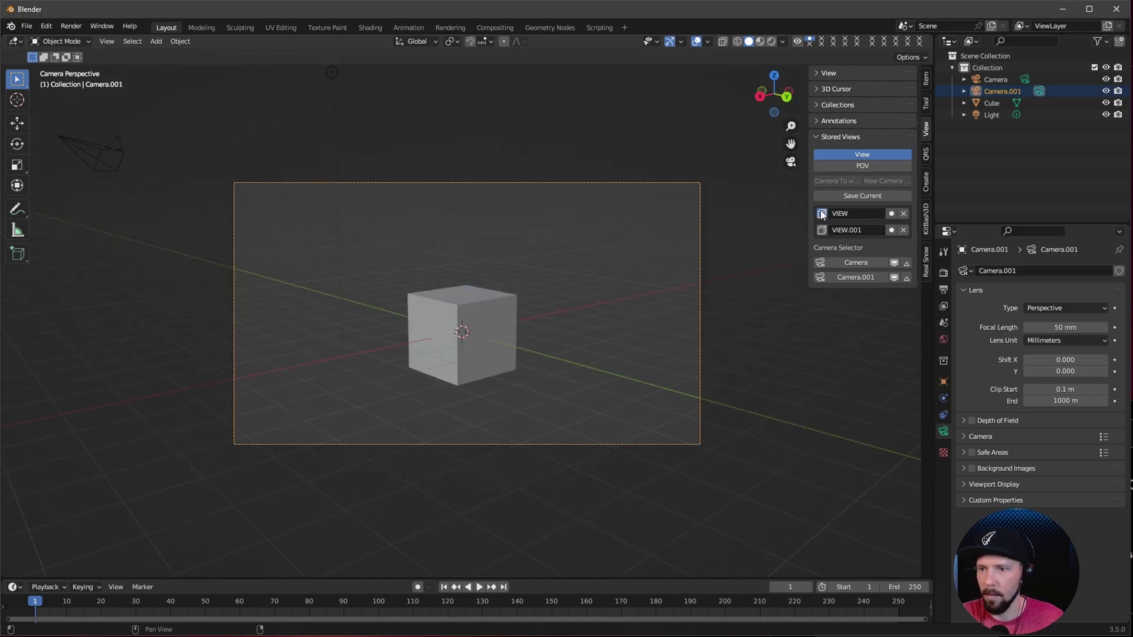
left_click(822, 213)
left_click(821, 231)
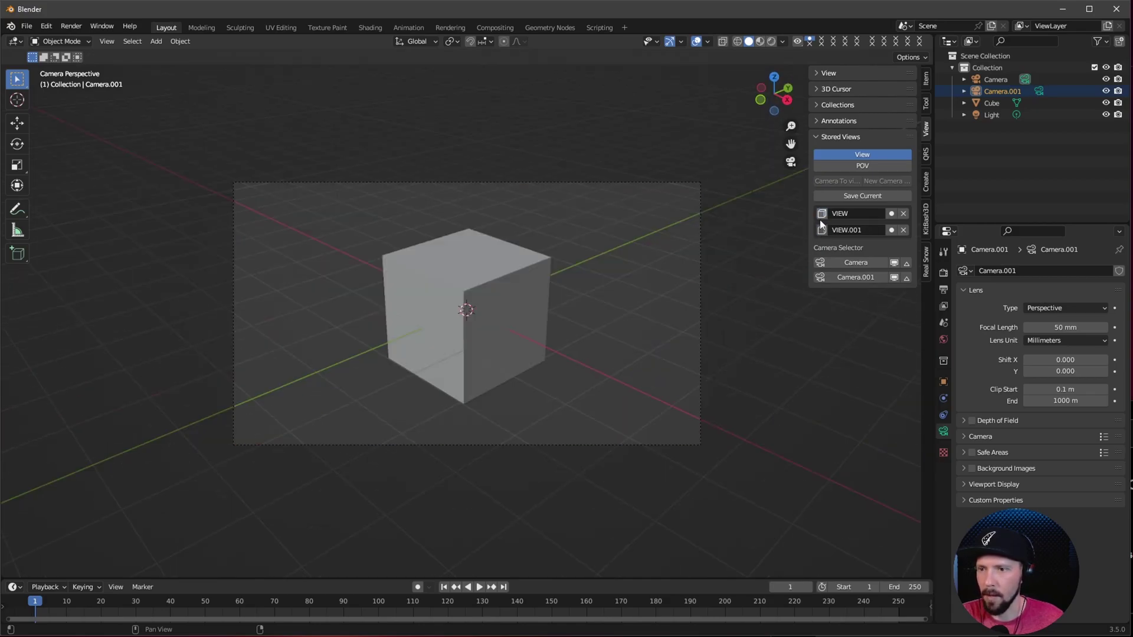
left_click(823, 231)
left_click(822, 214)
left_click(823, 230)
left_click(822, 230)
left_click(823, 216)
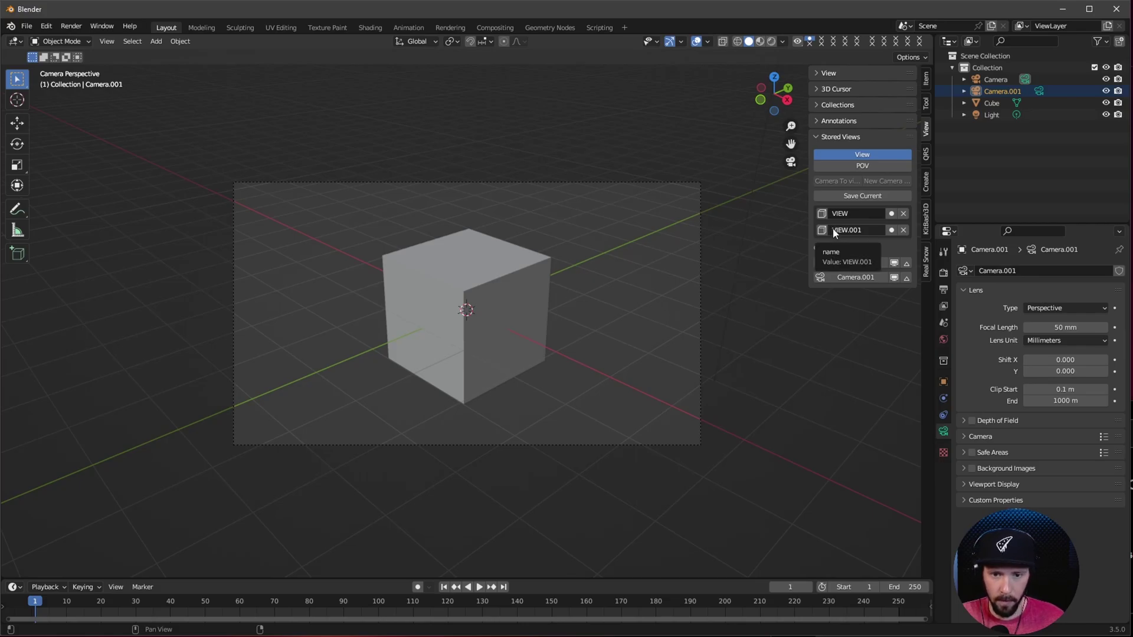
Set Stored Views to POV mode and save two viewpoints of the cube, one from above and one from below
left_click(868, 165)
middle_click_drag(642, 349, 655, 327)
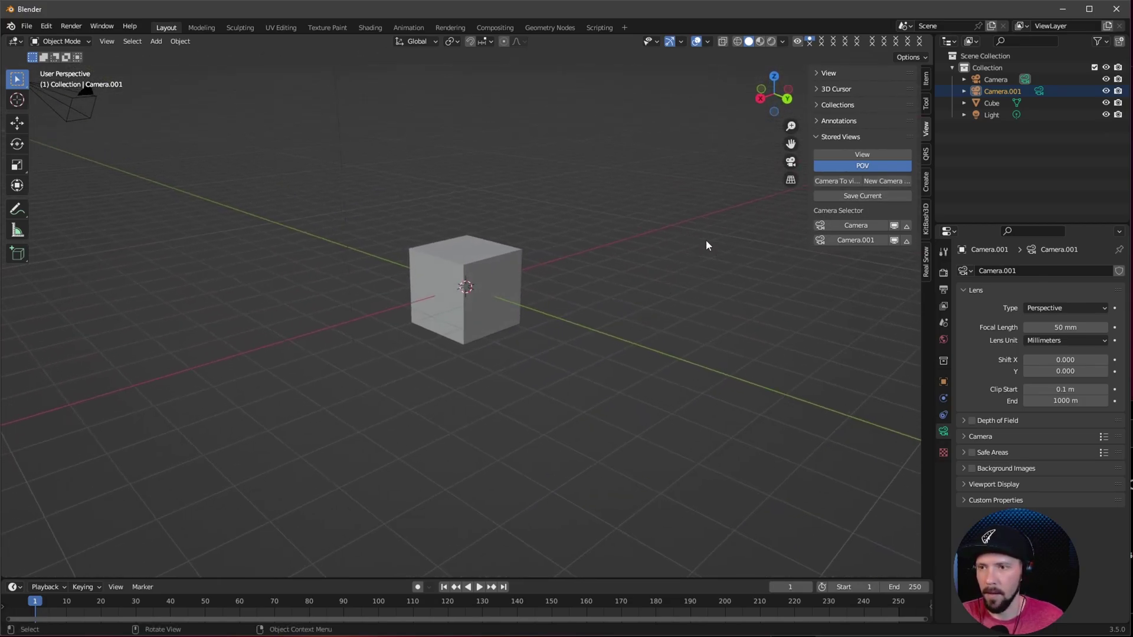
left_click(863, 197)
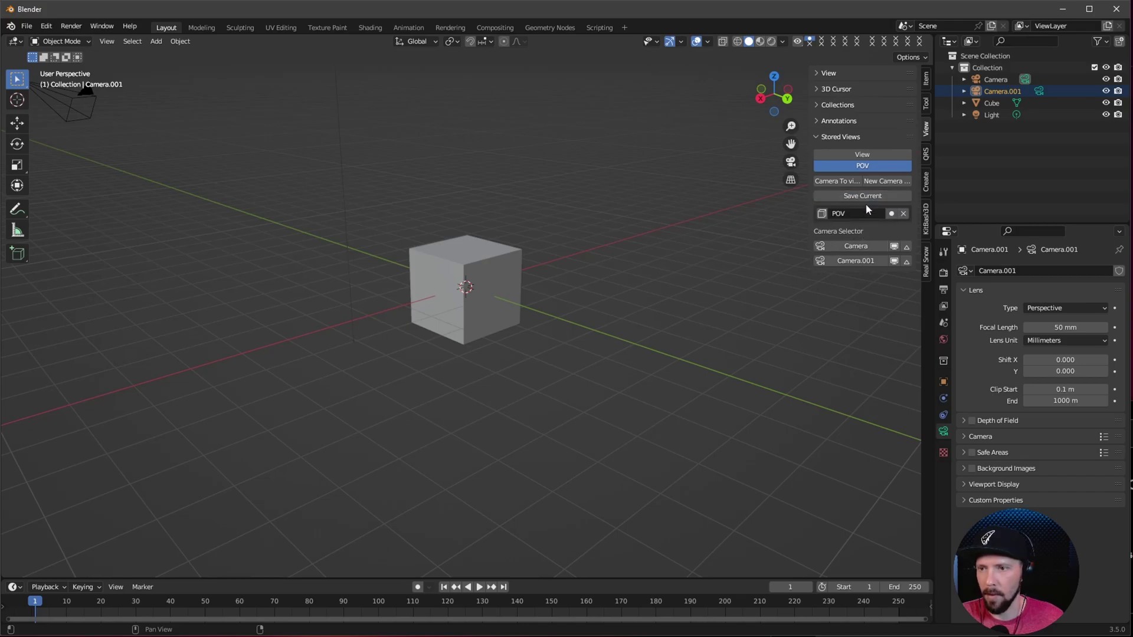
middle_click_drag(701, 306, 561, 328)
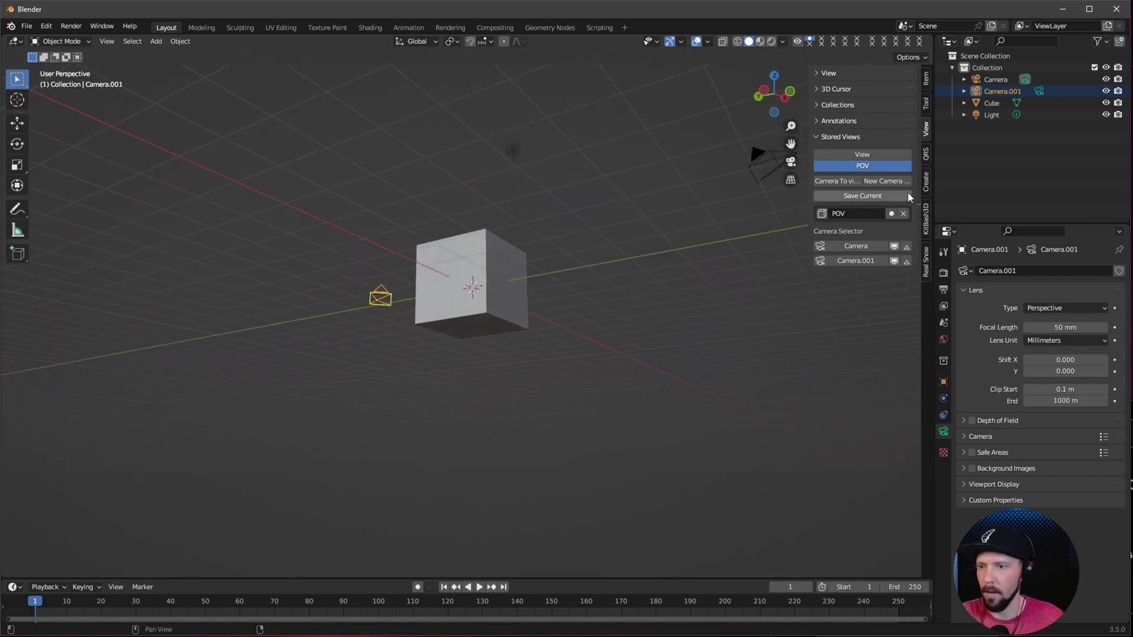
left_click(862, 196)
Alternate between the stored viewpoints POV and POV.001 to compare the two perspectives of the cube
left_click(822, 215)
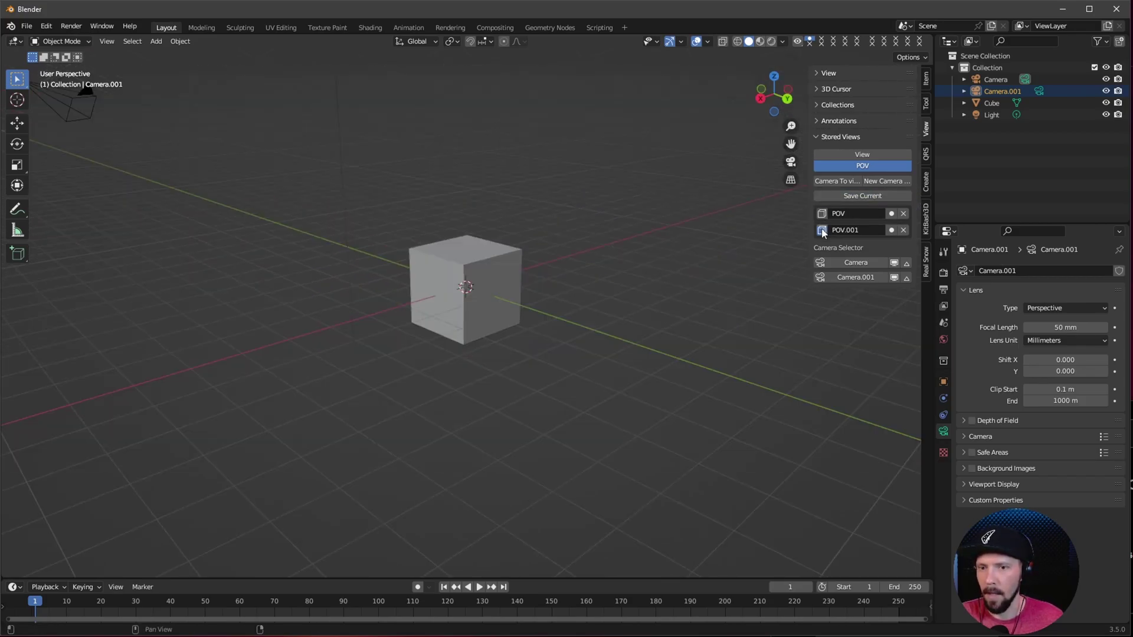
left_click(822, 231)
left_click(822, 215)
left_click(822, 230)
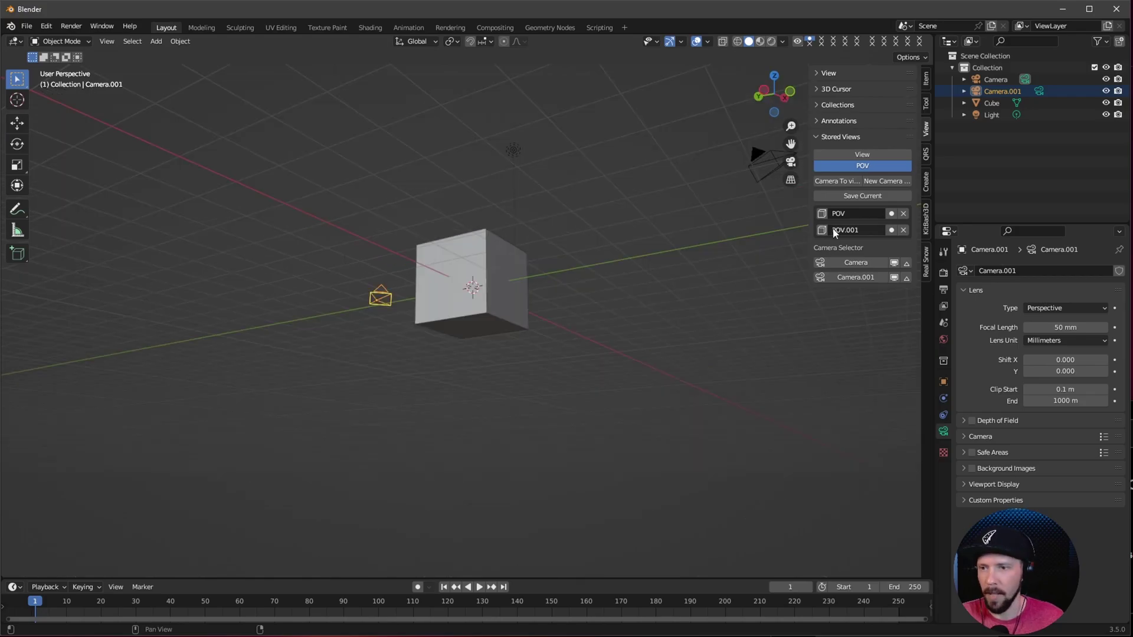
left_click(822, 216)
left_click(822, 230)
left_click(822, 215)
left_click(822, 230)
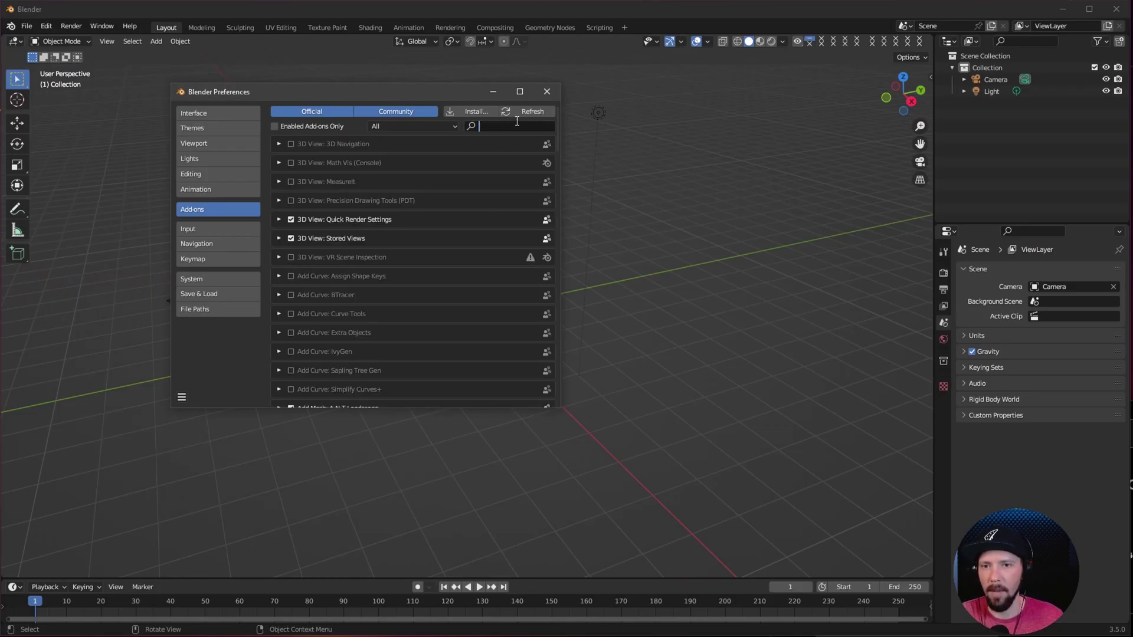
Search the add-ons for "lands", view the A.N.T.Landscape add-on's details, and close the preferences
type("lands")
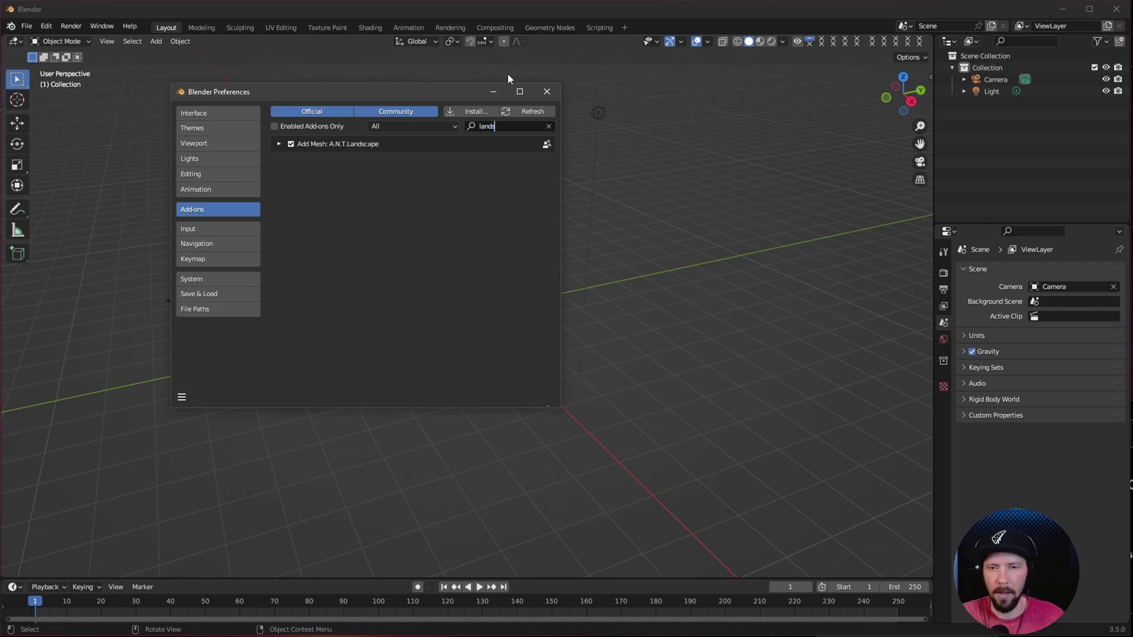
left_click(279, 145)
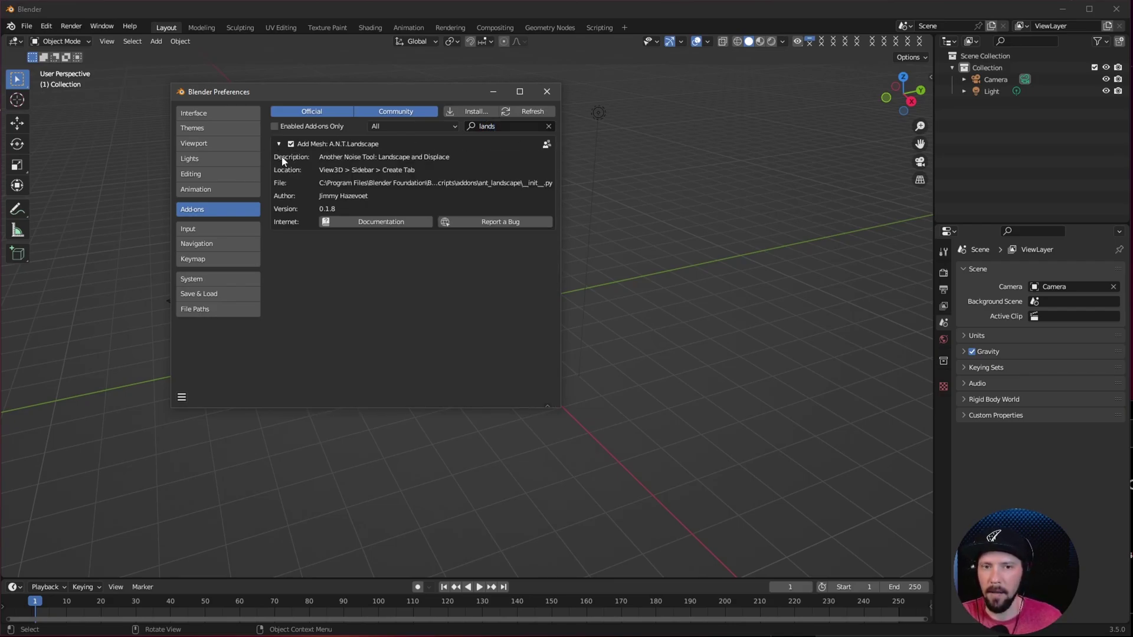
left_click(546, 92)
Add a Landscape mesh to the empty scene and apply the volcano operator preset to it
middle_click_drag(576, 331, 529, 331)
key("shift+a")
mouse_move(529, 330)
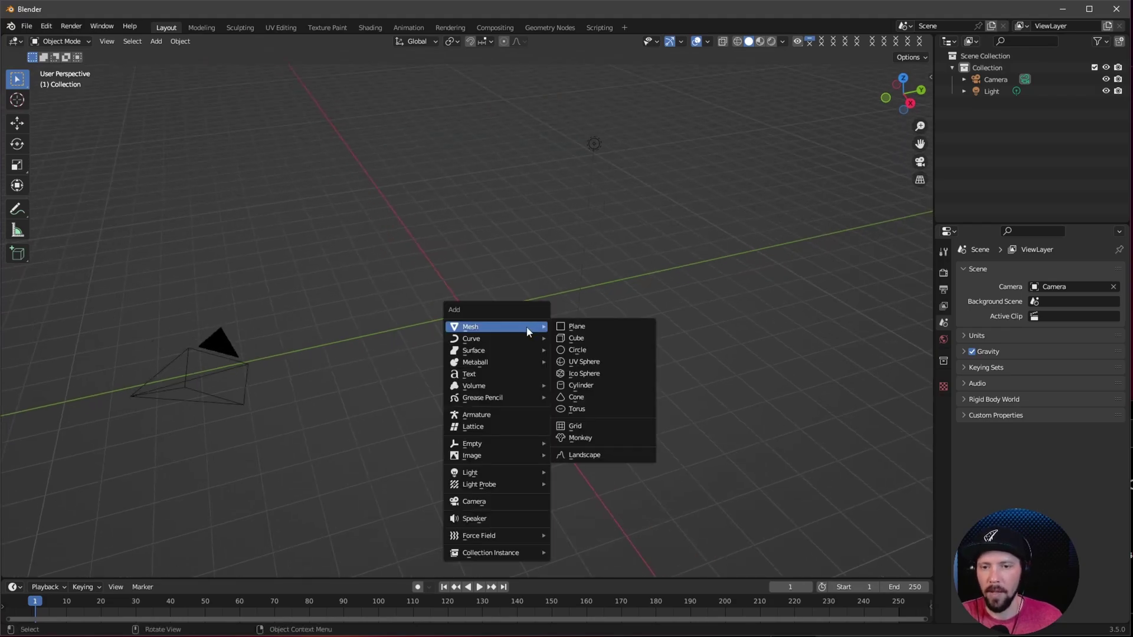
left_click(581, 455)
scroll(100, 533, "up", 4)
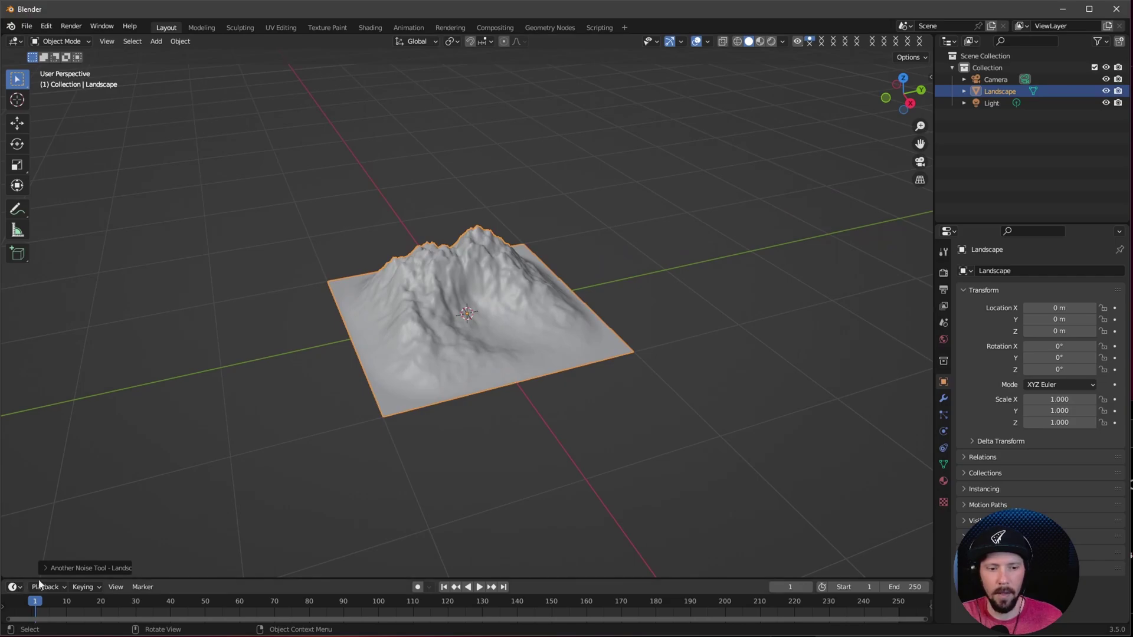
left_click(47, 567)
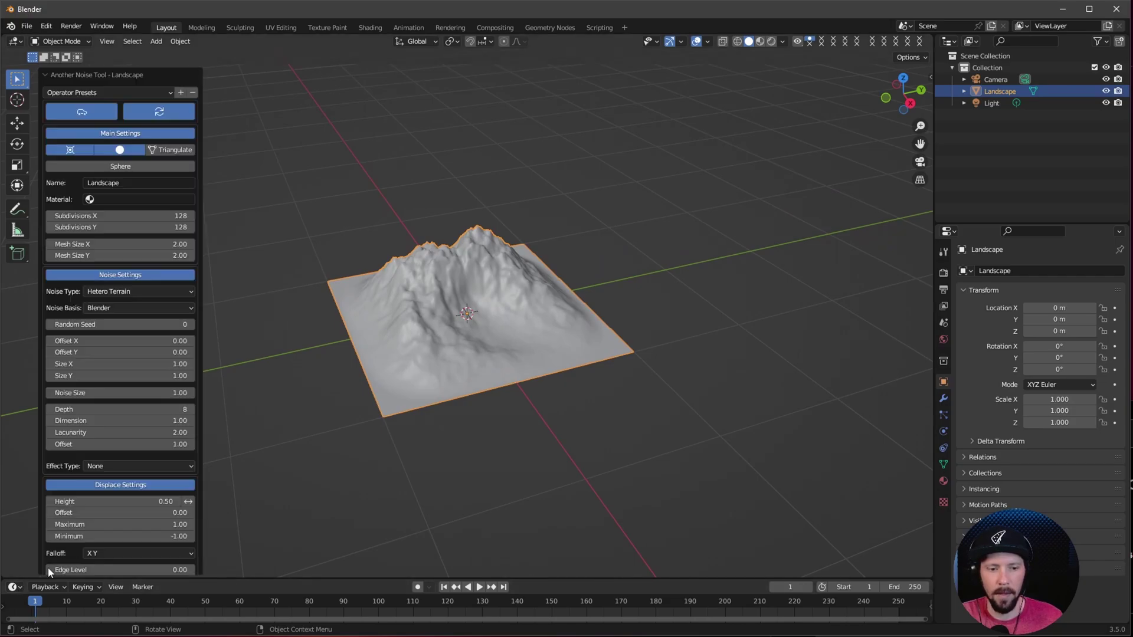
left_click(131, 93)
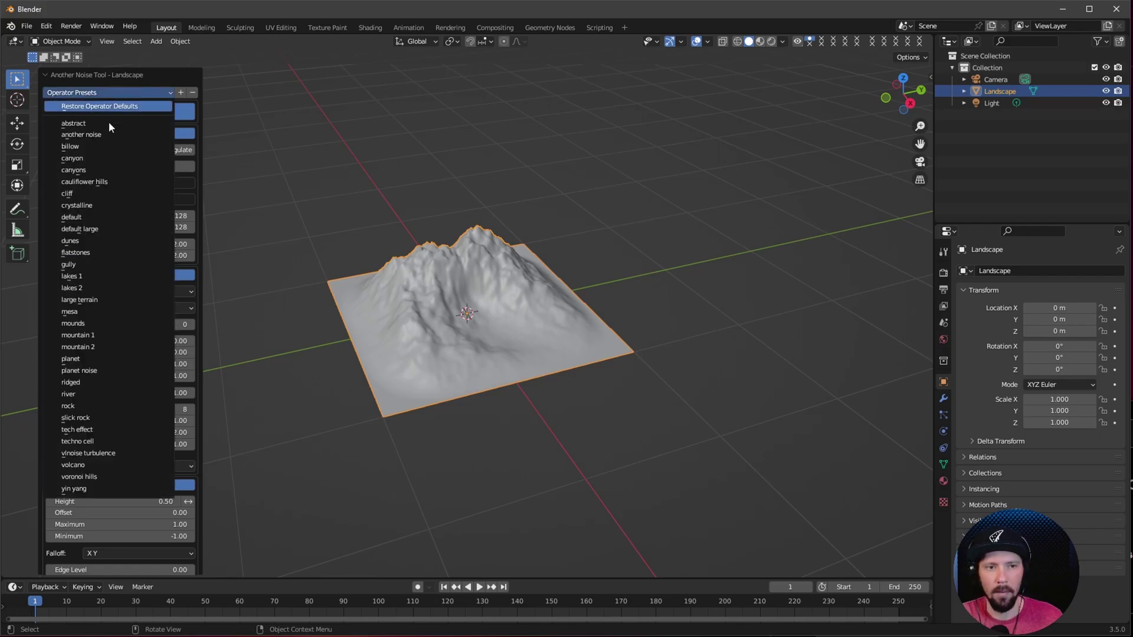
left_click(111, 466)
Scale the volcano landscape up uniformly to about 21.6 times its original size
middle_click_drag(584, 366, 473, 389)
scroll(473, 378, "down", 6)
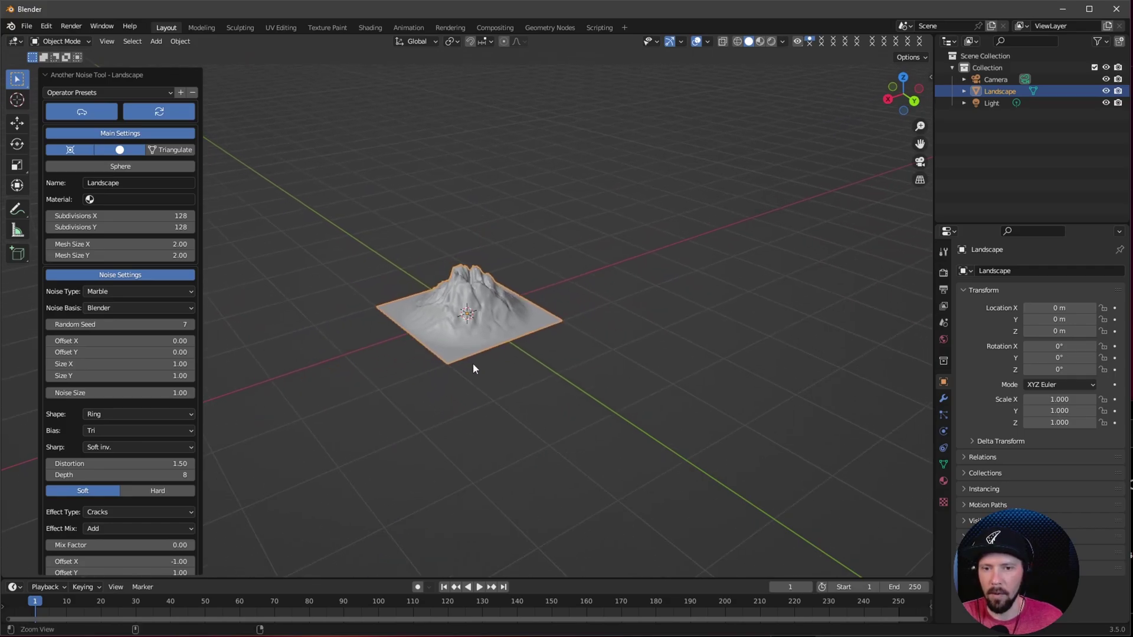
key("s")
left_click(758, 289)
scroll(663, 319, "down", 5)
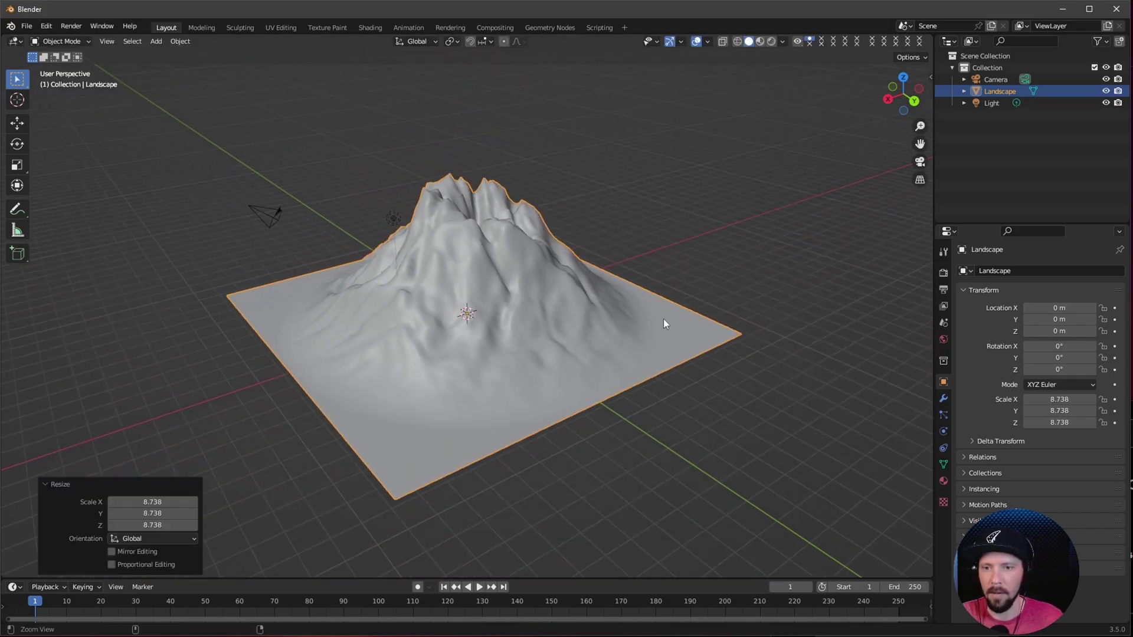
key("s")
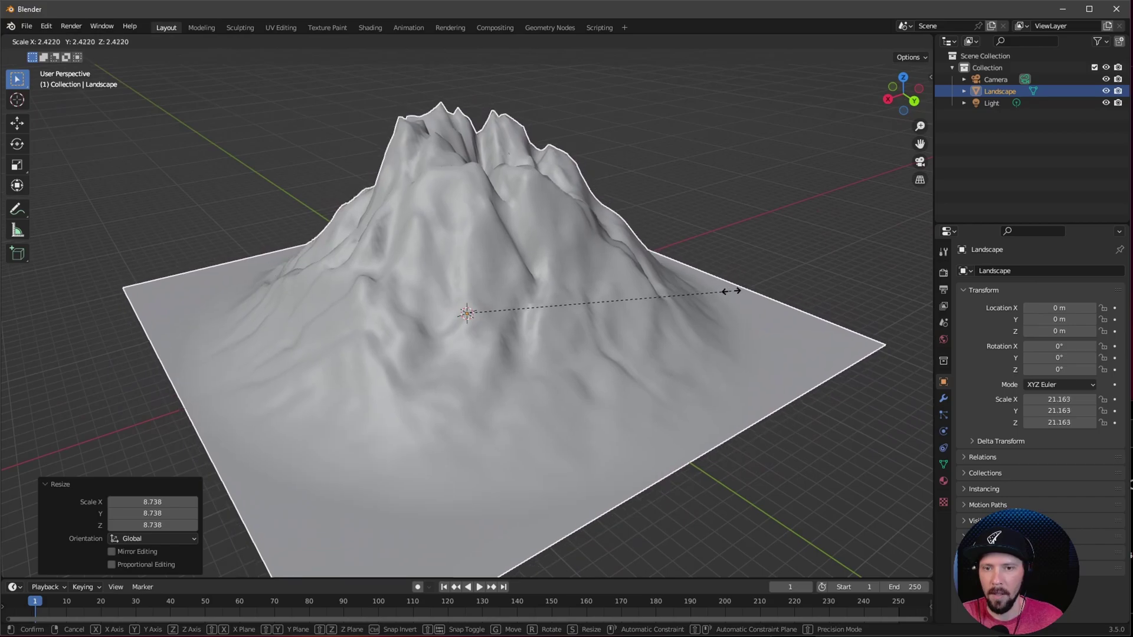
left_click(735, 286)
Add a second Landscape mesh at the scene origin
mouse_move(657, 328)
middle_mouse_down()
mouse_move(636, 345)
mouse_move(664, 329)
middle_mouse_up()
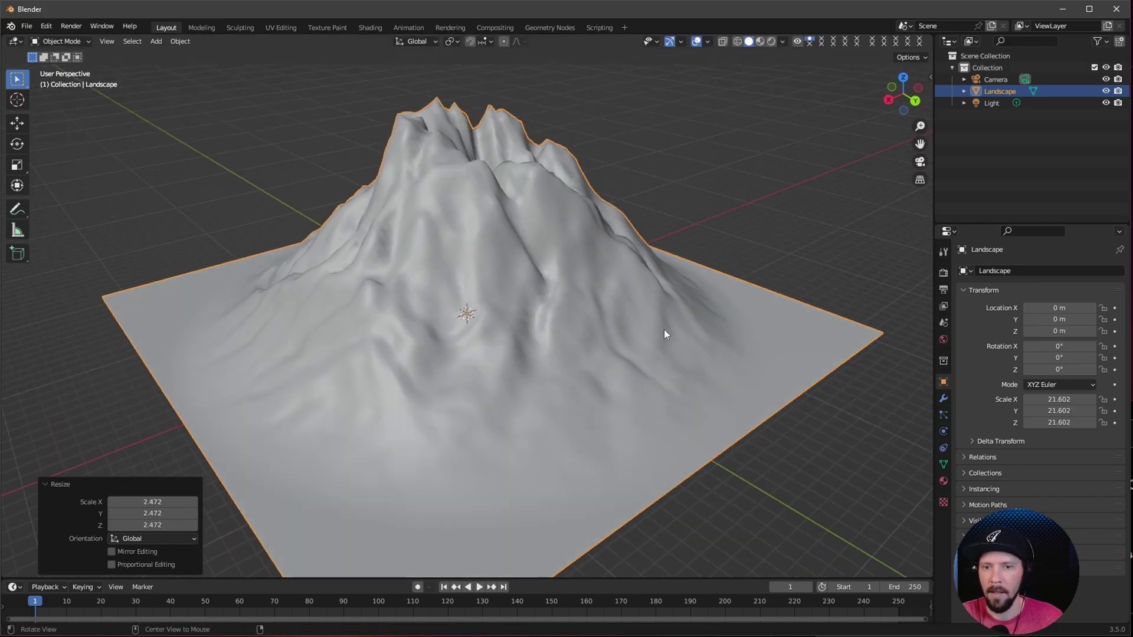
key("shift+a")
mouse_move(787, 257)
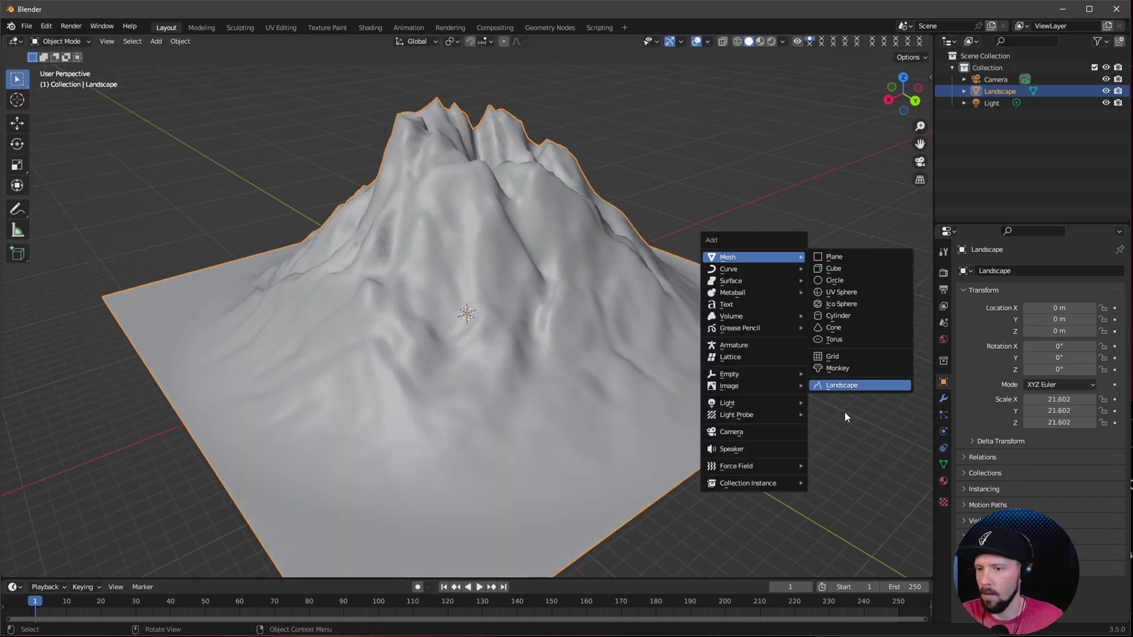
left_click(872, 387)
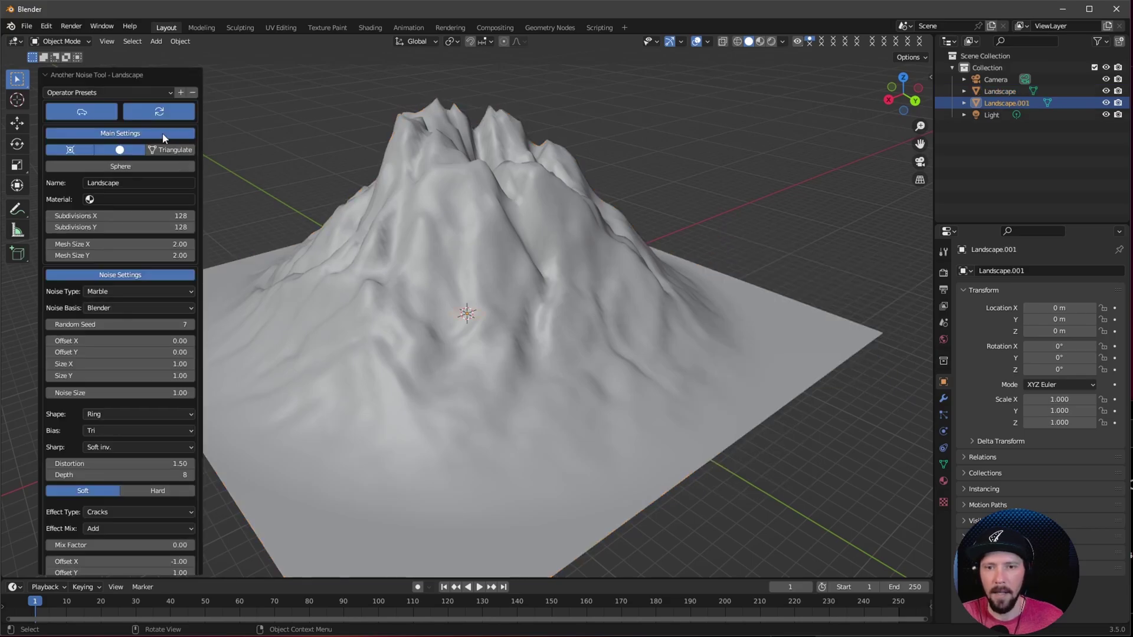
Apply the rock operator preset to the second landscape and move it about 18.48 m along the Y axis
left_click(117, 92)
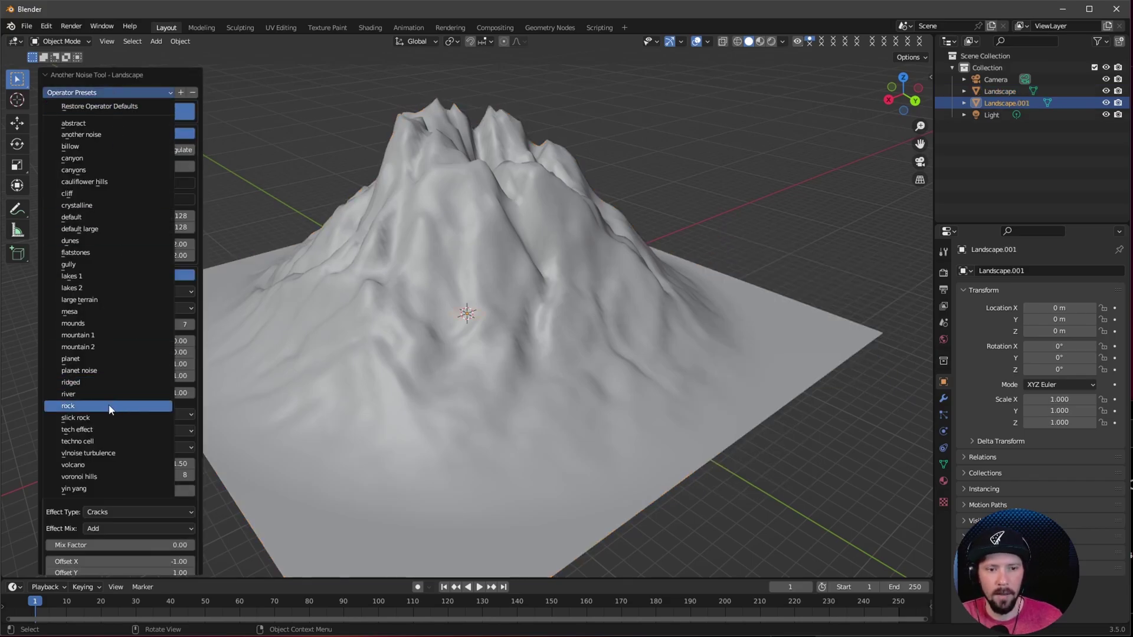
left_click(160, 405)
key("g")
key("y")
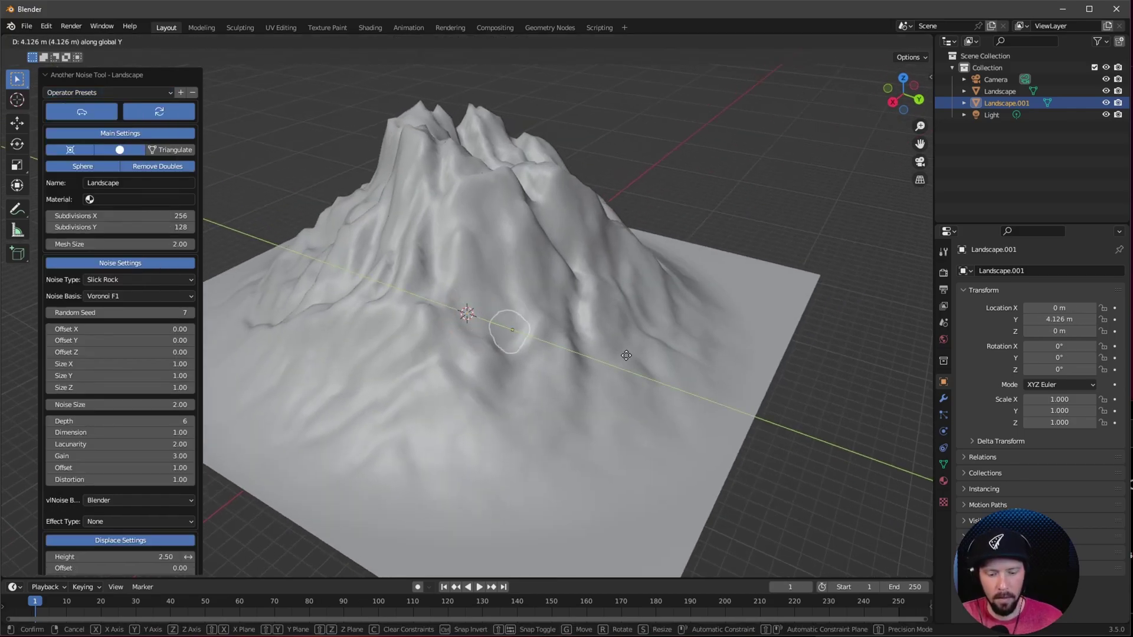
left_click(700, 397)
mouse_move(701, 397)
middle_mouse_down()
mouse_move(750, 390)
mouse_move(697, 399)
middle_mouse_up()
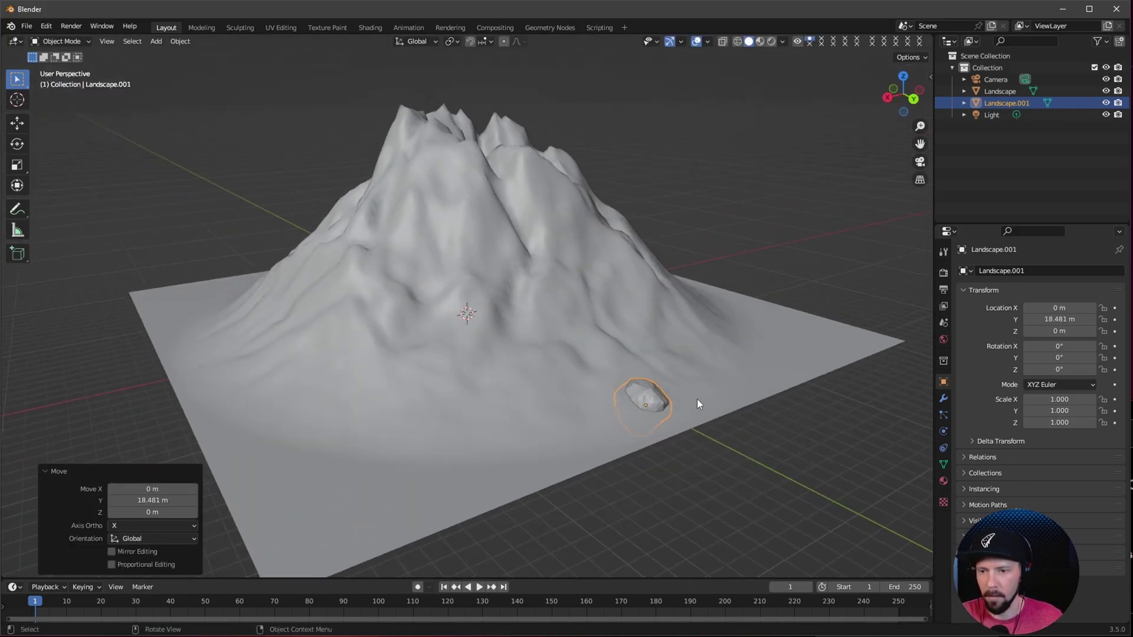
Select a landscape object and place a duplicate of it along the Y axis
left_click(696, 399)
scroll(557, 392, "up", 4)
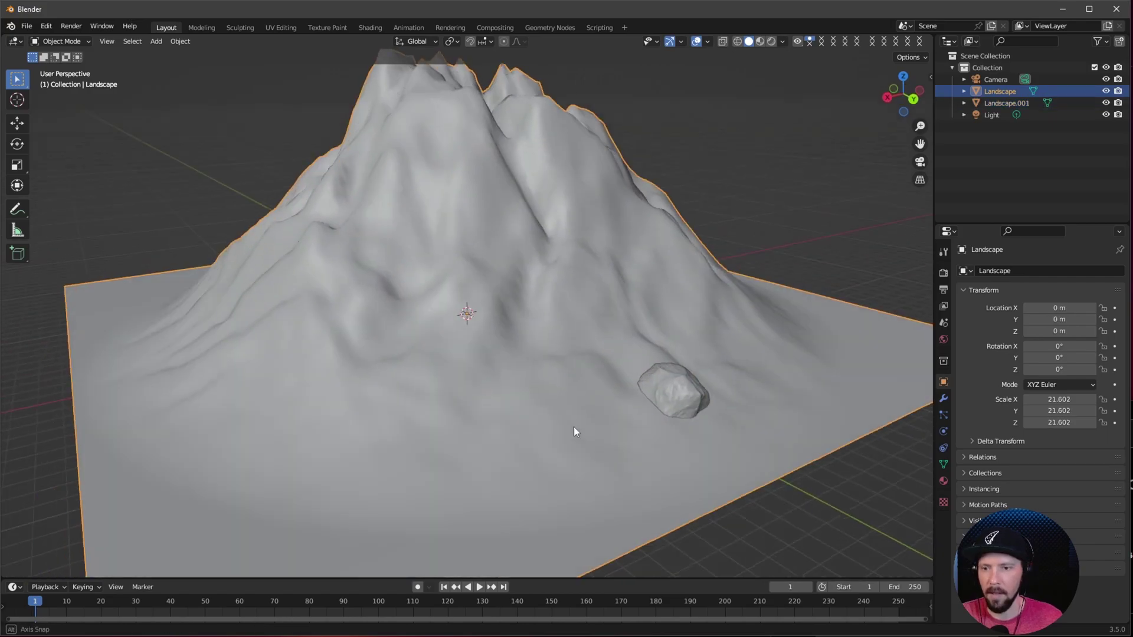
middle_click_drag(574, 427, 627, 261)
left_click(627, 261)
key("shift+d")
key("y")
left_click(627, 358)
middle_click_drag(627, 358, 582, 380)
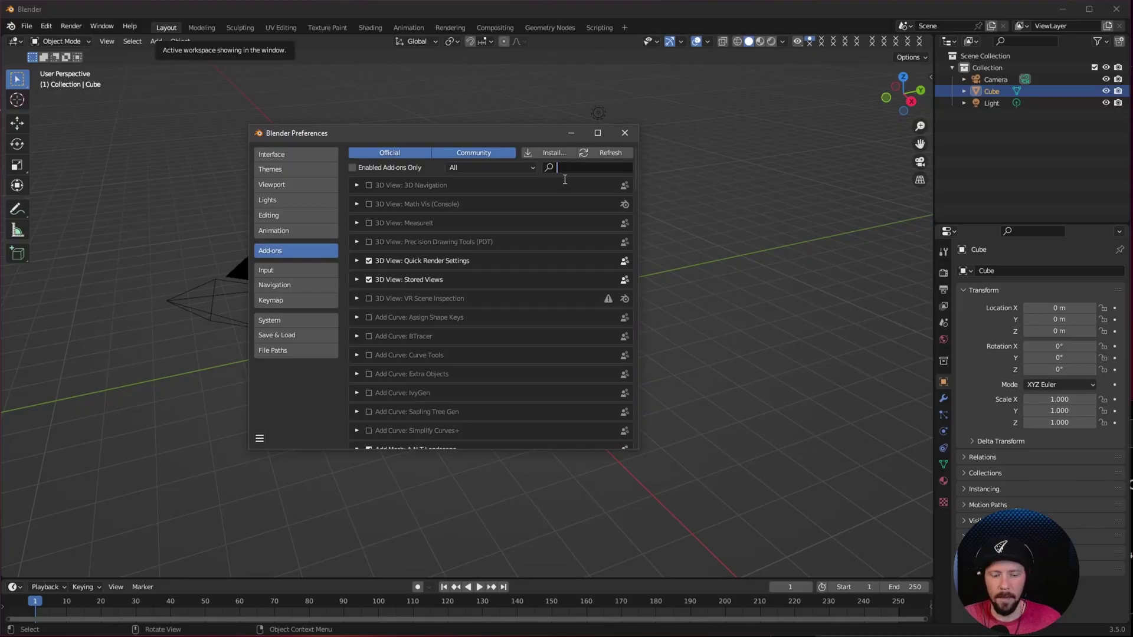
Search the add-ons for "turn", collapse the enabled Turnaround Camera add-on's details, and close the preferences
type("turn")
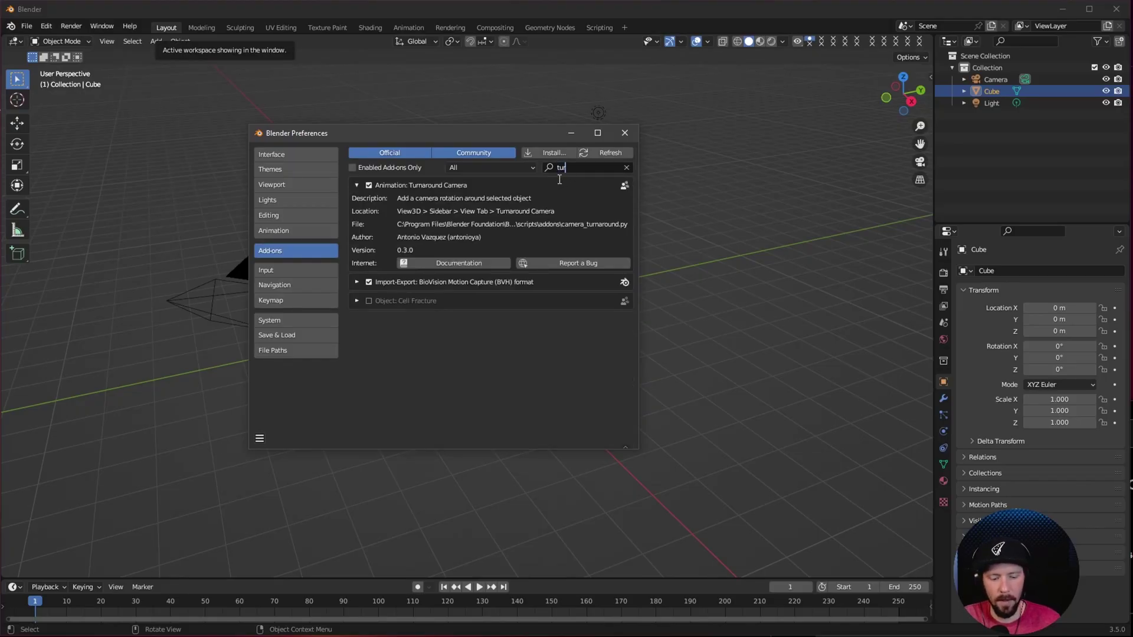
left_click(368, 186)
left_click(357, 186)
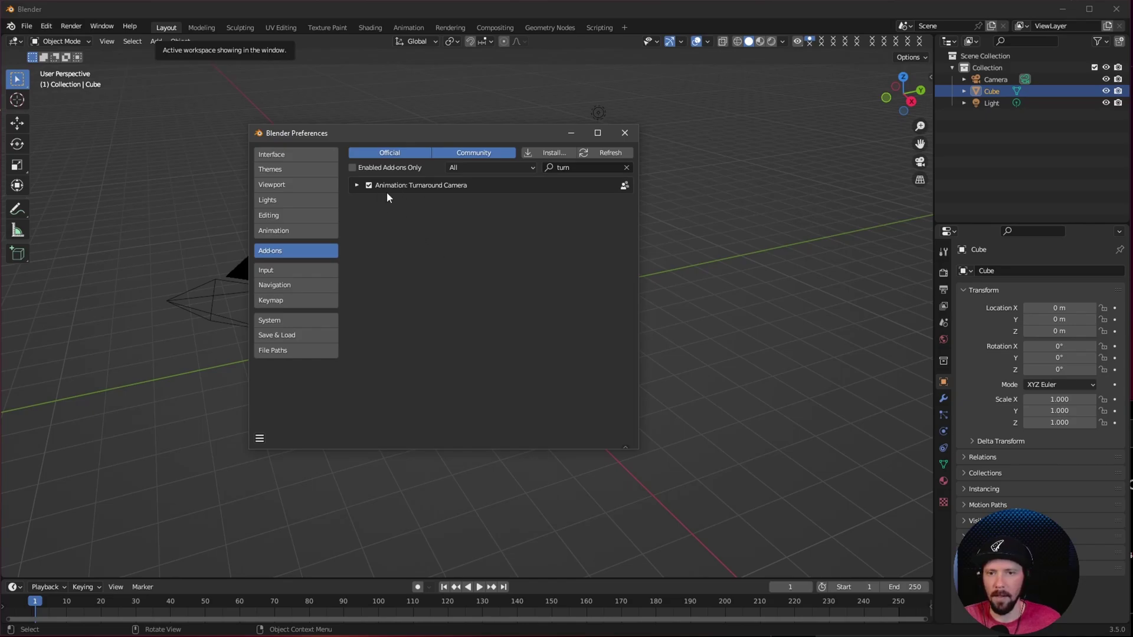
left_click(625, 132)
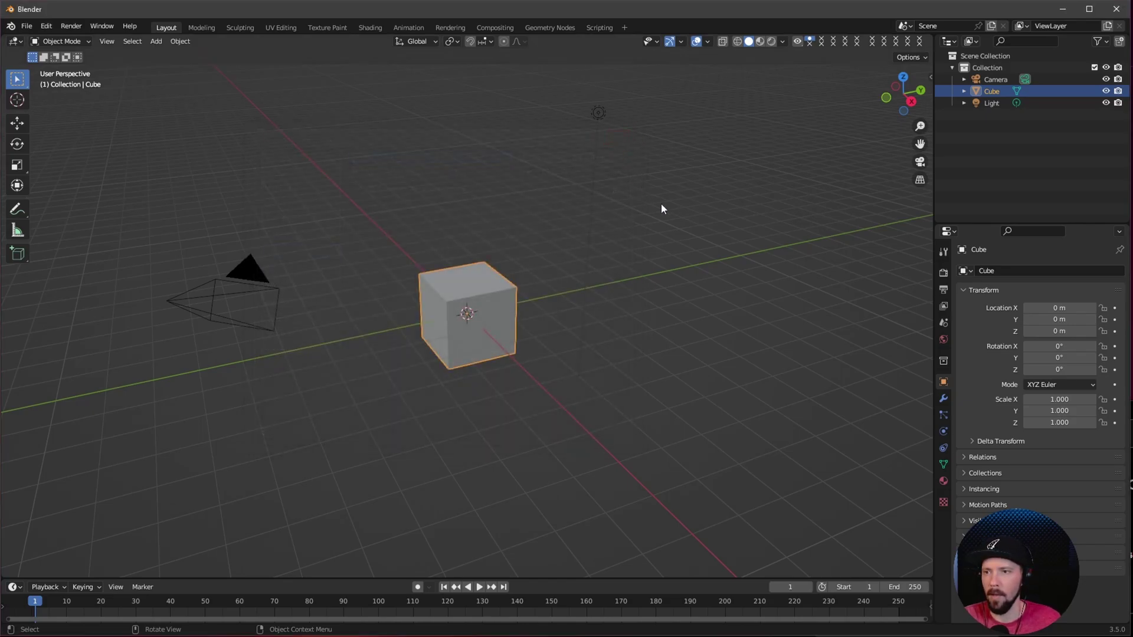
Show the Turnaround Camera settings with enough width to read them, and reselect the default cube
key("n")
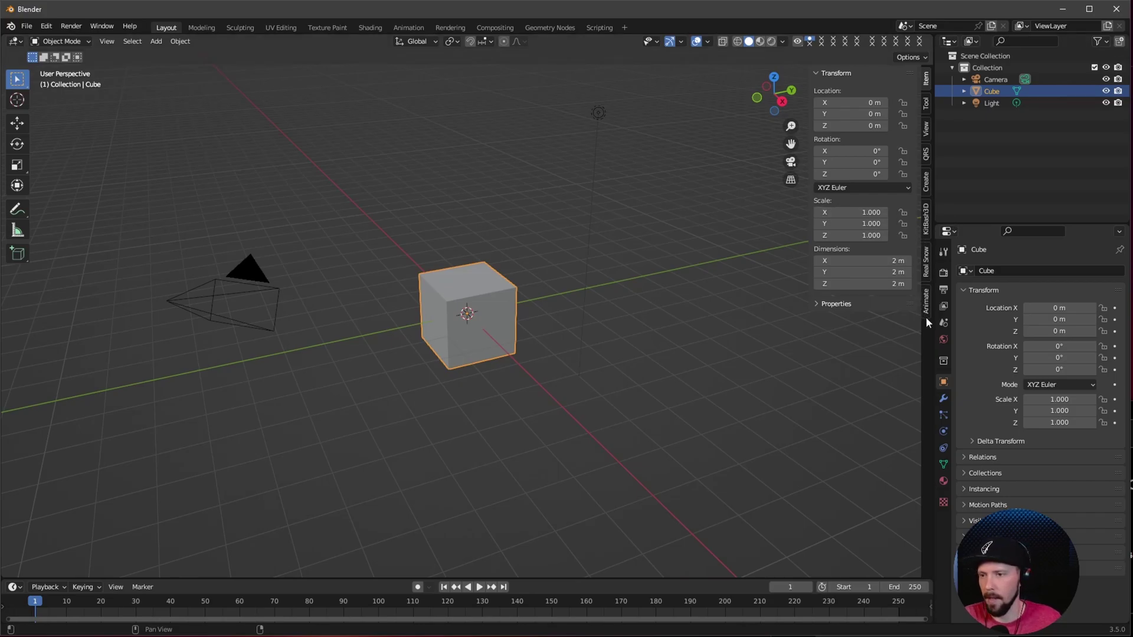
left_click(927, 302)
left_click(838, 73)
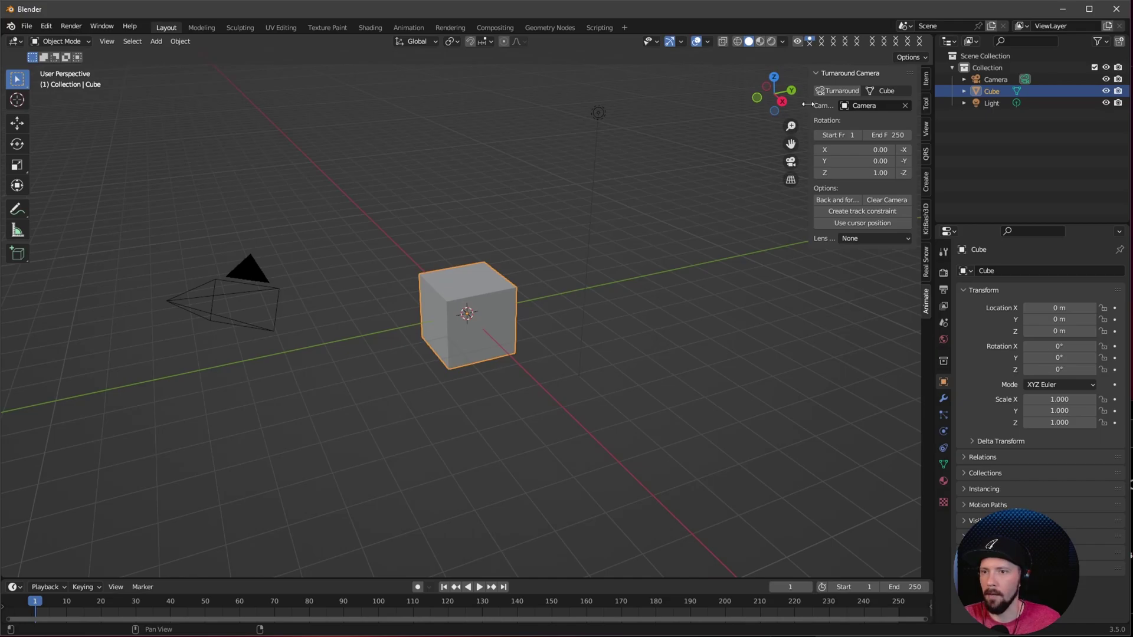
left_click_drag(808, 104, 733, 105)
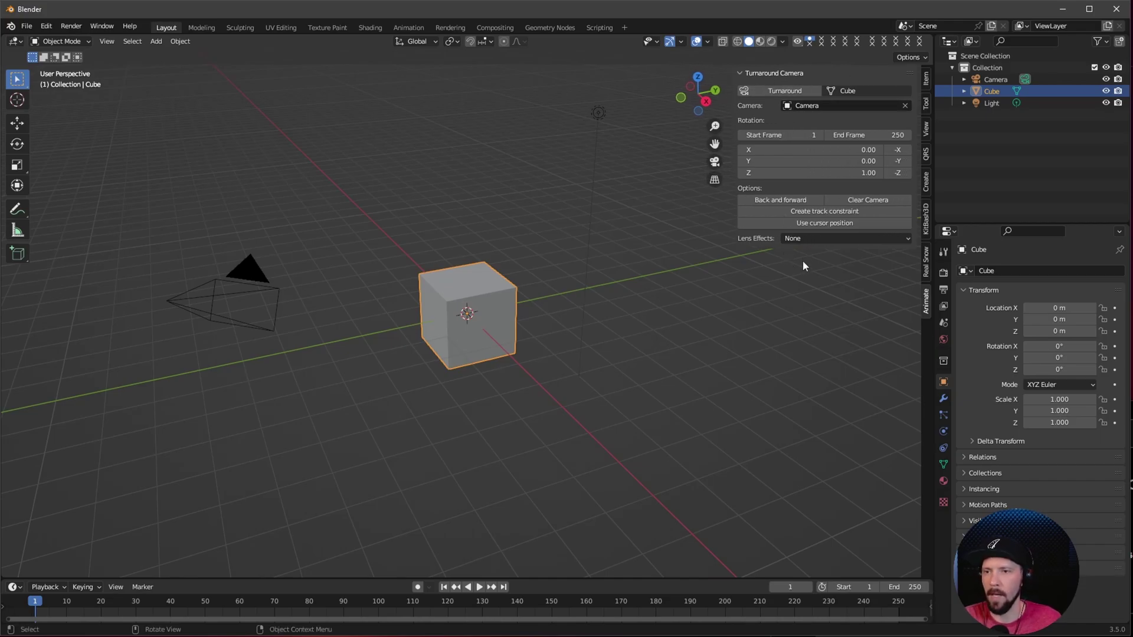
left_click(625, 329)
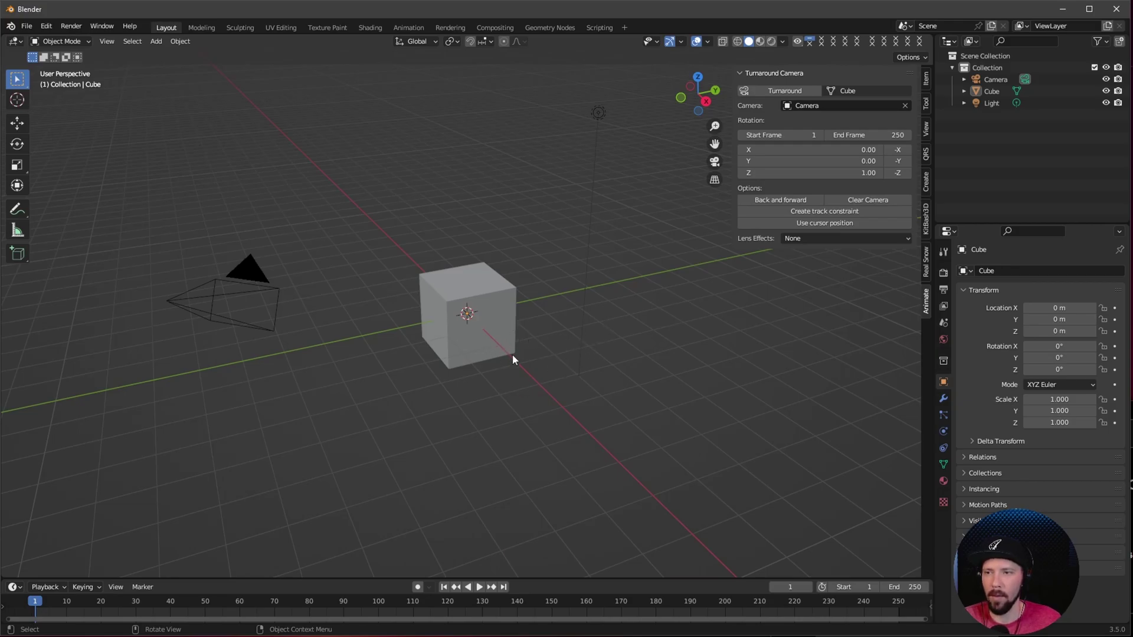
left_click(486, 353)
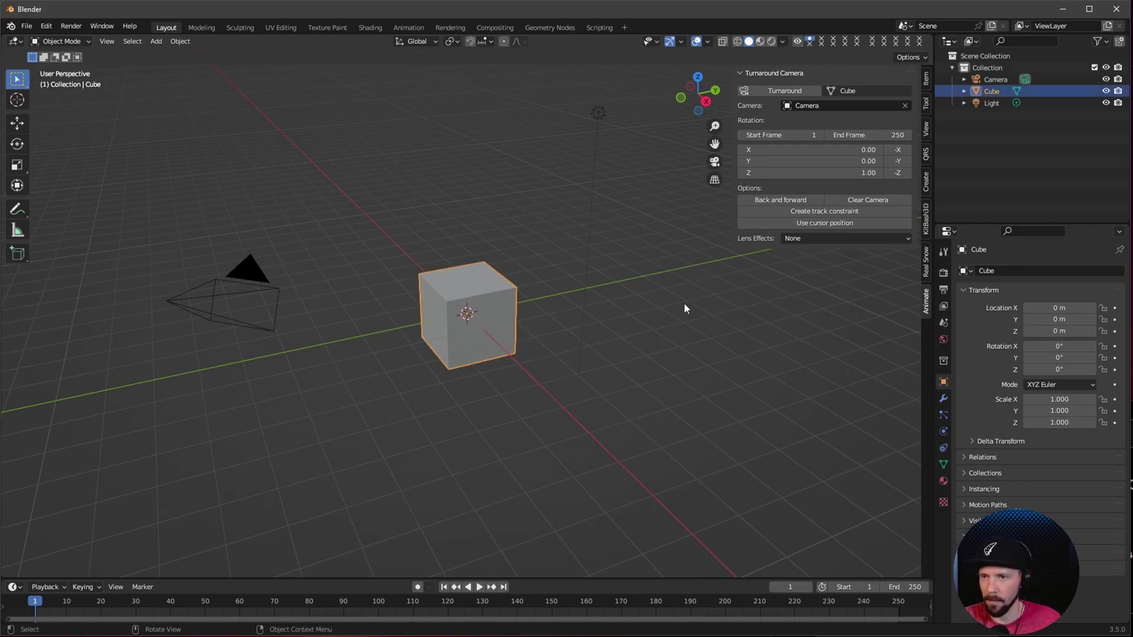
Add a second cube and move it to about X 2.12 m, Y 3.74 m, Z -0.86 m
key("shift+a")
mouse_move(628, 317)
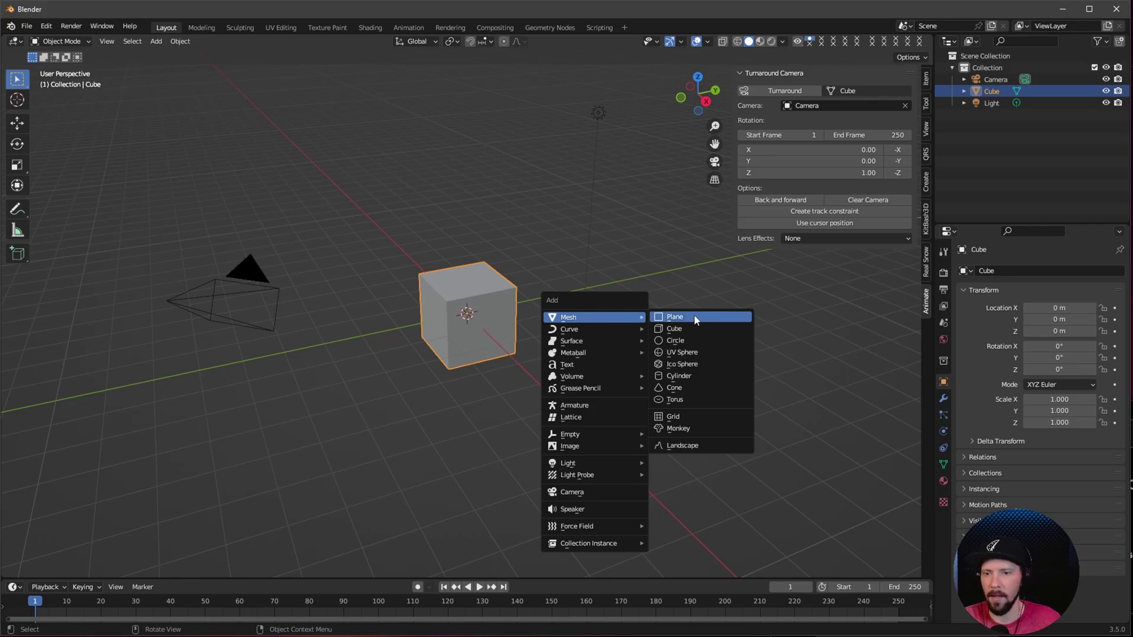
left_click(689, 336)
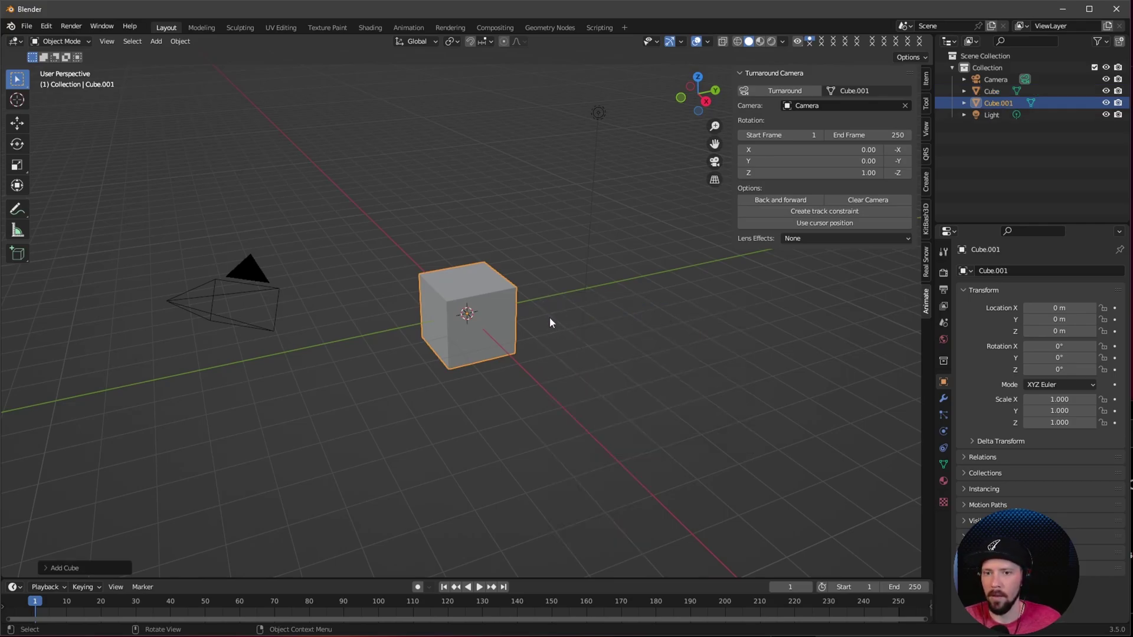
key("g")
left_click(779, 371)
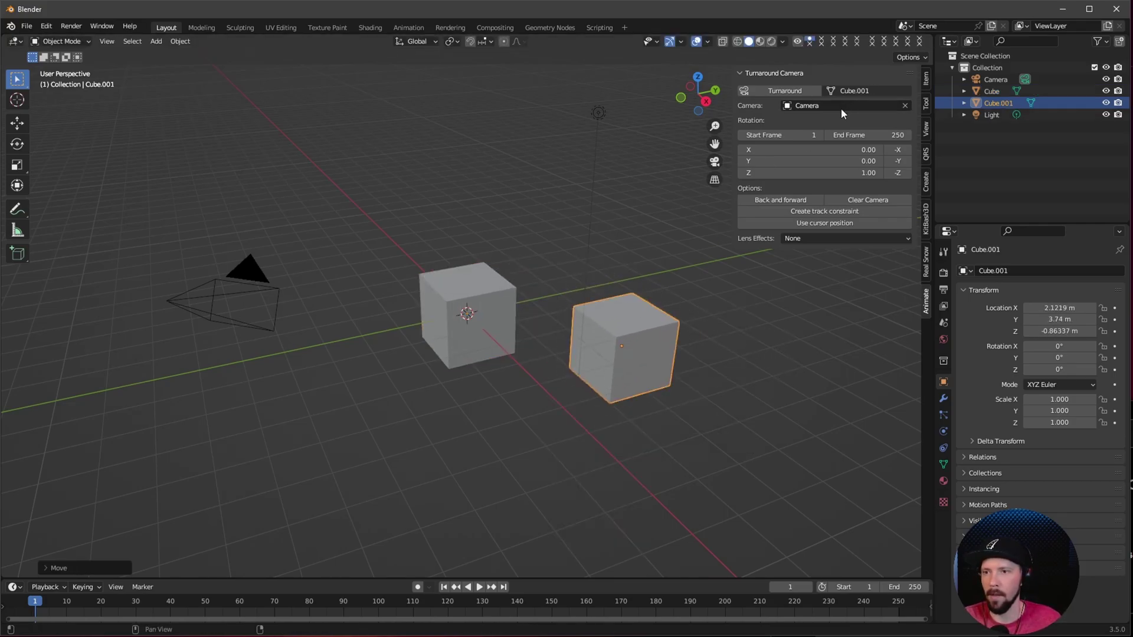
Select the two cubes alternately and examine which target object the Turnaround Camera settings use
left_click(476, 326)
left_click(615, 357)
left_click(509, 360)
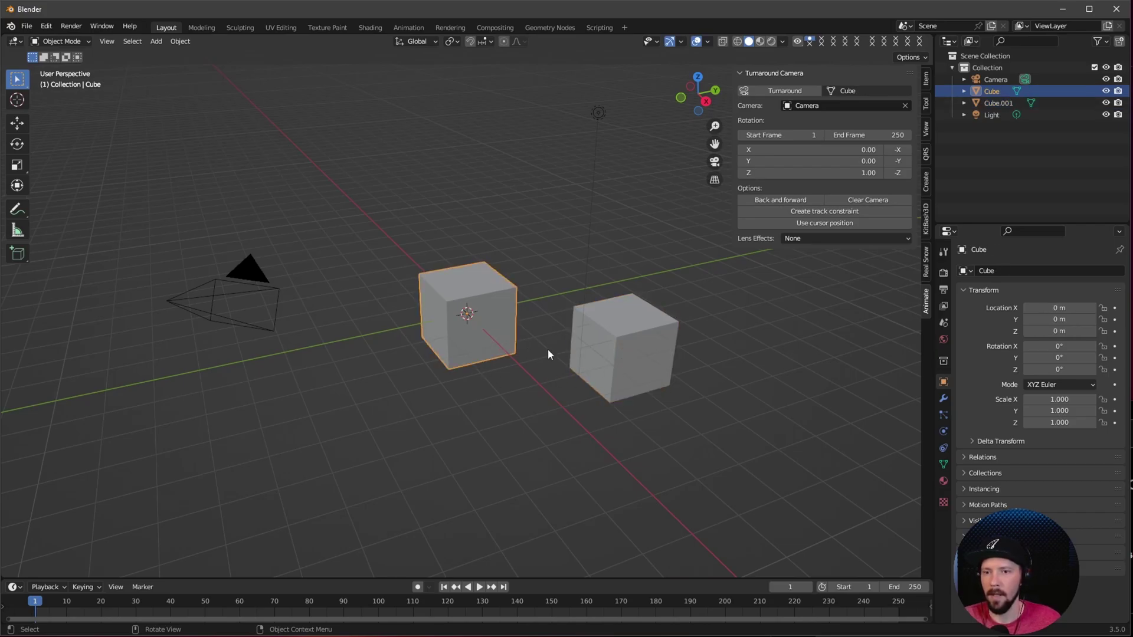
left_click(582, 354)
left_click(471, 343)
left_click(646, 354)
left_click(502, 349)
left_click(590, 354)
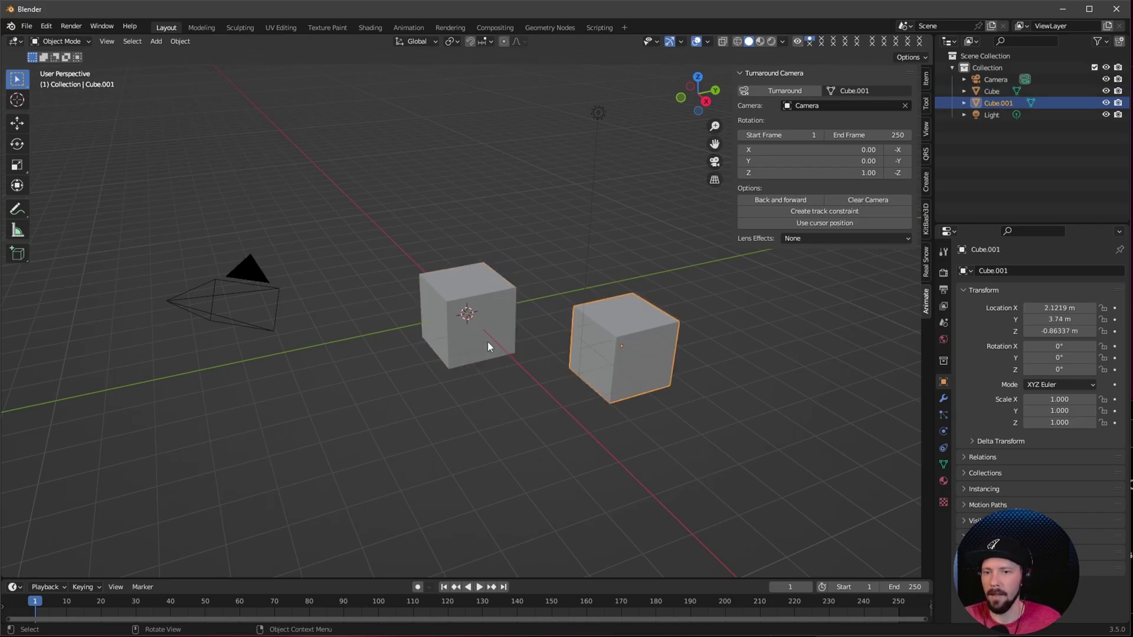
left_click(487, 342)
Delete the second cube and reselect the original cube
left_click(622, 356)
key("Delete")
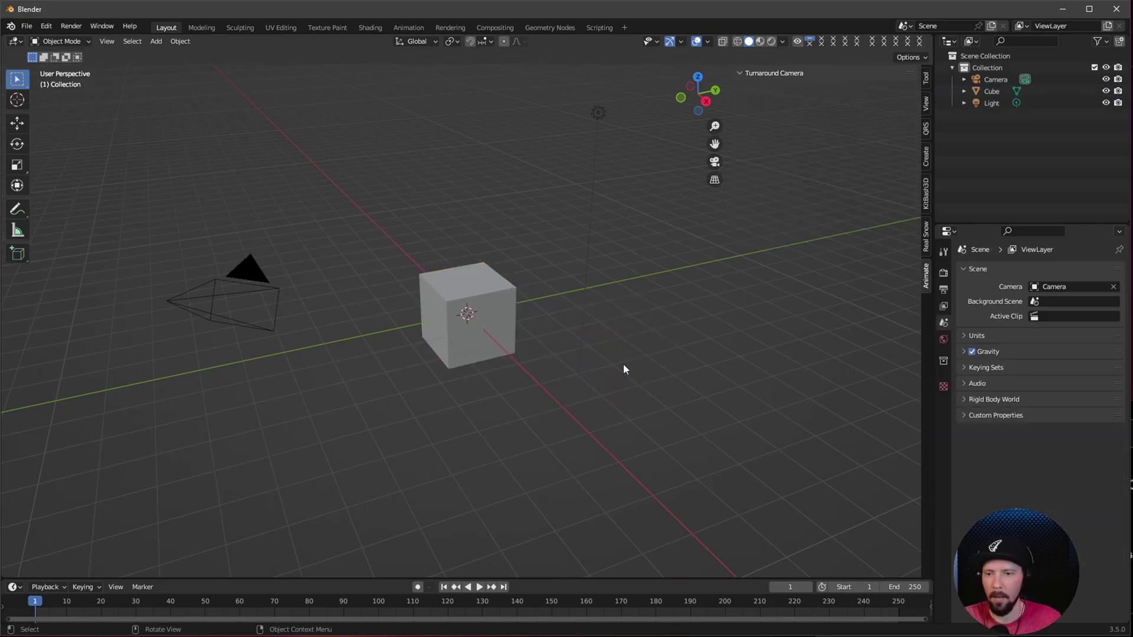
left_click(474, 325)
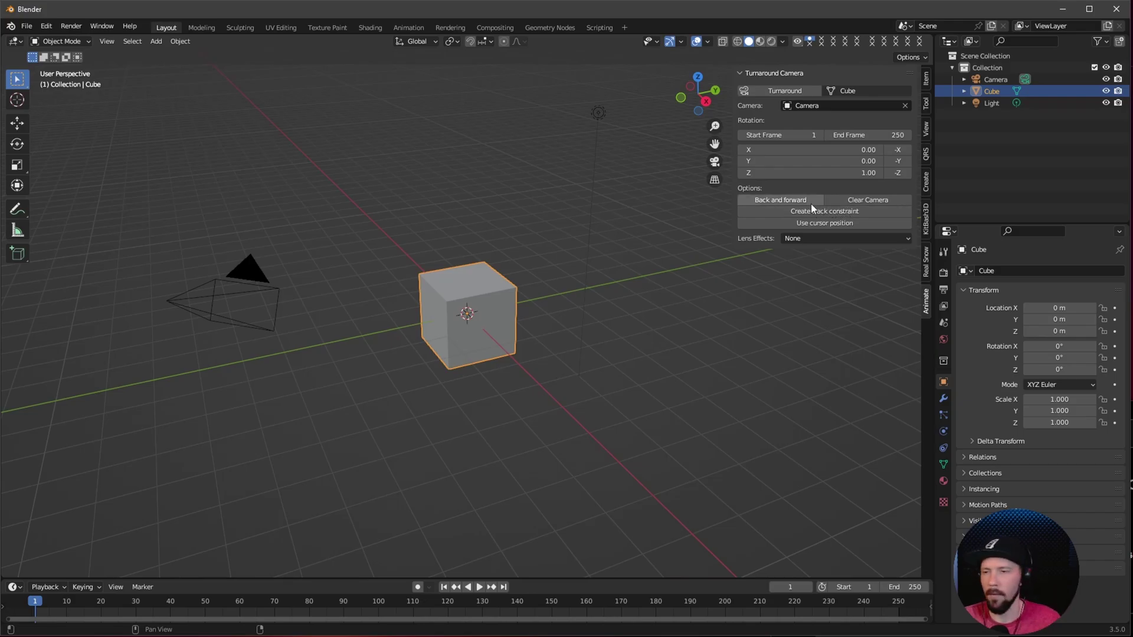
Generate the Turnaround animation for the cube with the scene camera and play it back briefly
left_click(781, 91)
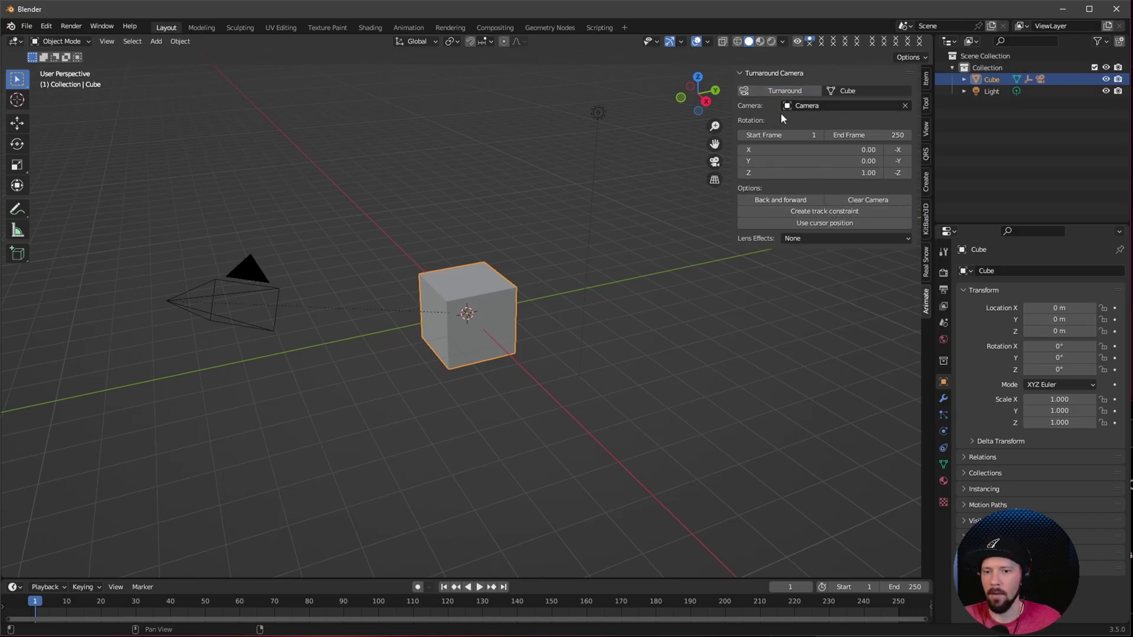
key("space")
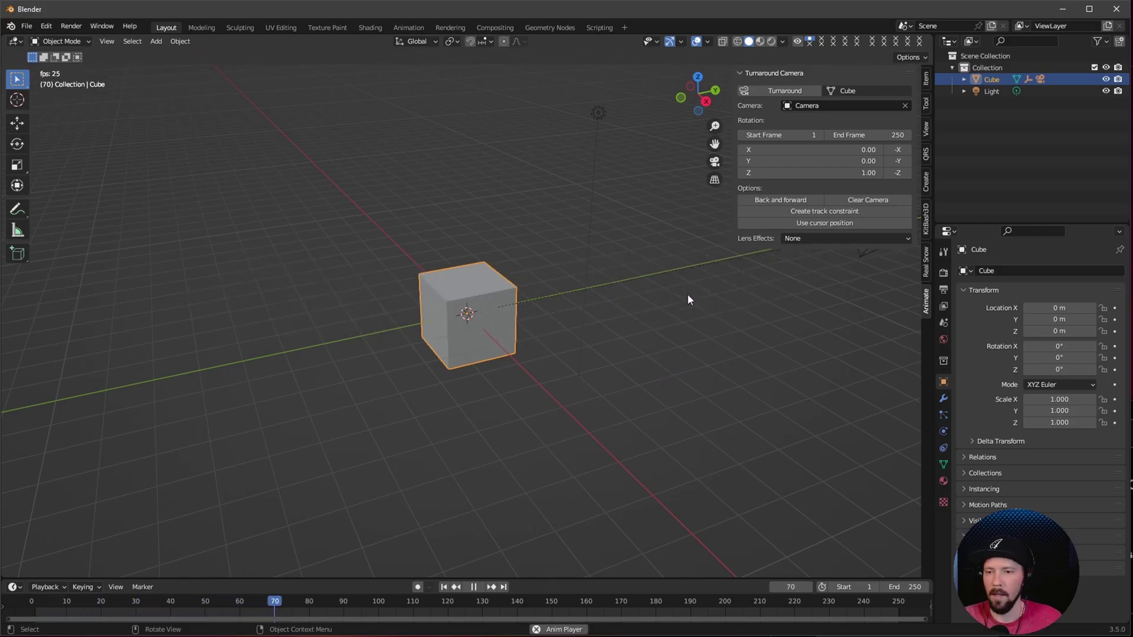
key("space")
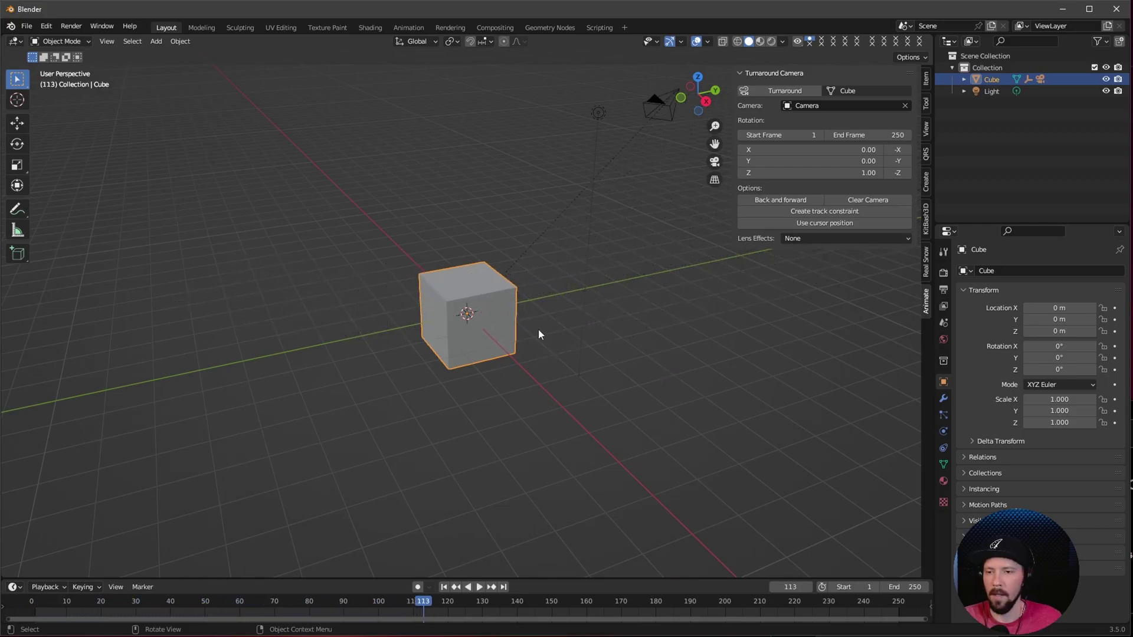
Look through the scene camera and scrub the timeline to preview the rotation around the cube
key("KP_0")
left_click_drag(787, 603, 463, 603)
left_click_drag(549, 600, 861, 602)
key("Escape")
Set the interpolation of the MCH_Rotation_target keyframes under the cube to Linear and play back the animation
left_click(963, 80)
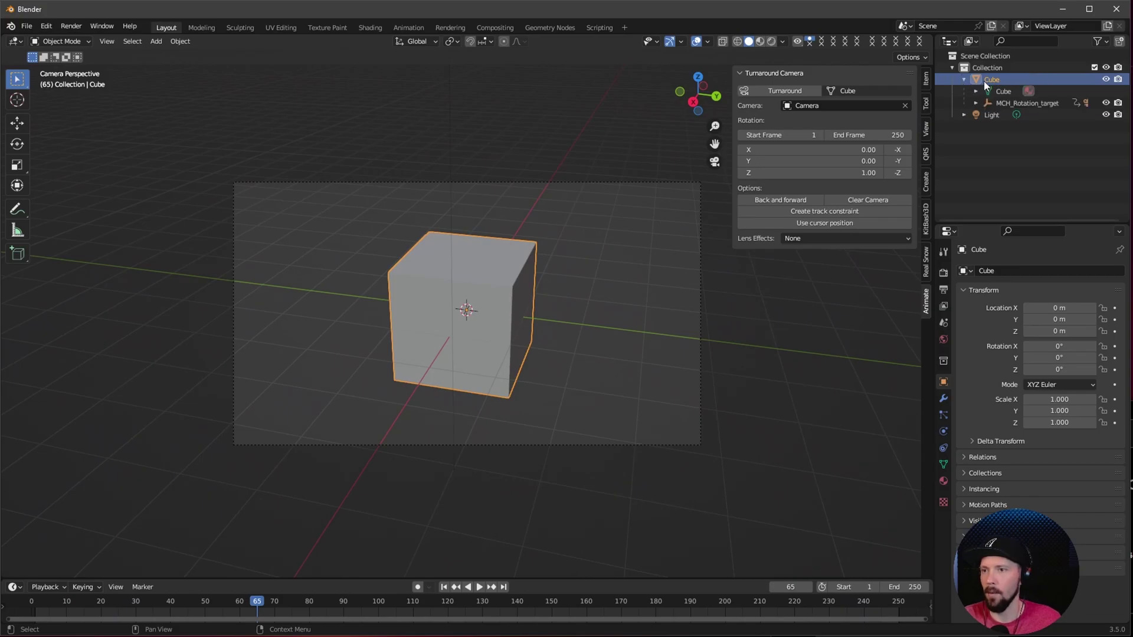
left_click(1022, 104)
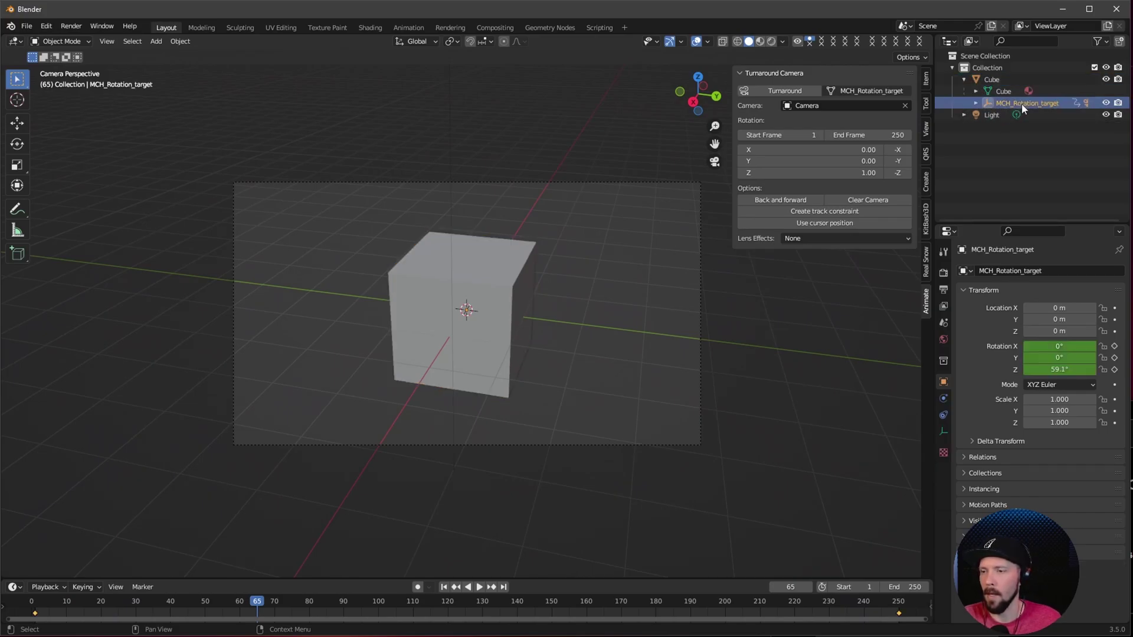
left_click_drag(298, 580, 266, 494)
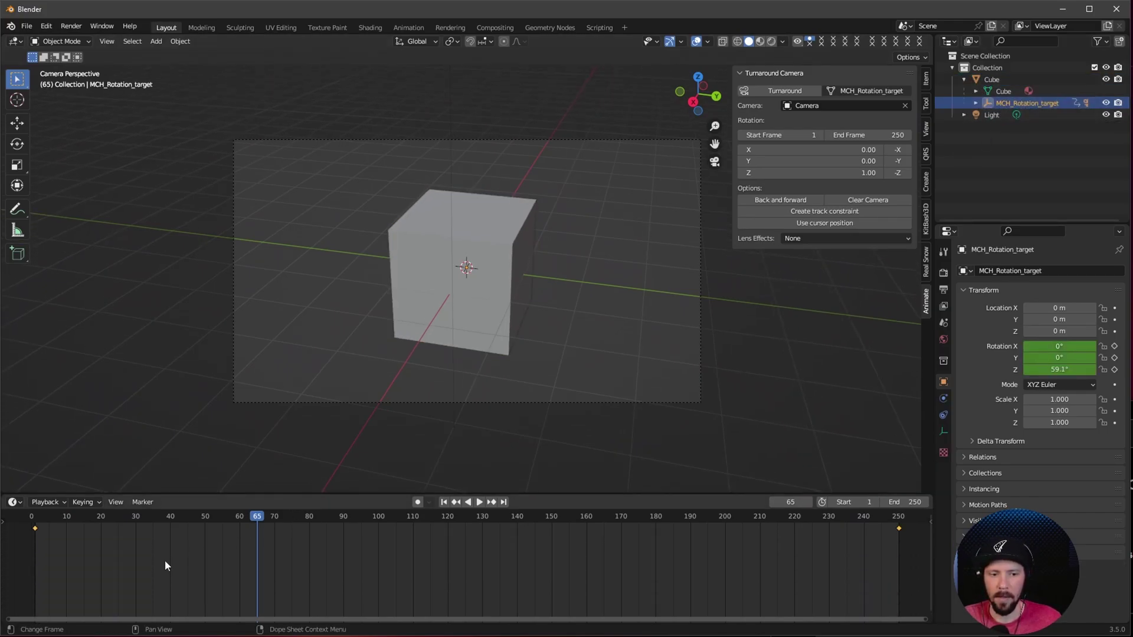
right_click(93, 542)
mouse_move(115, 534)
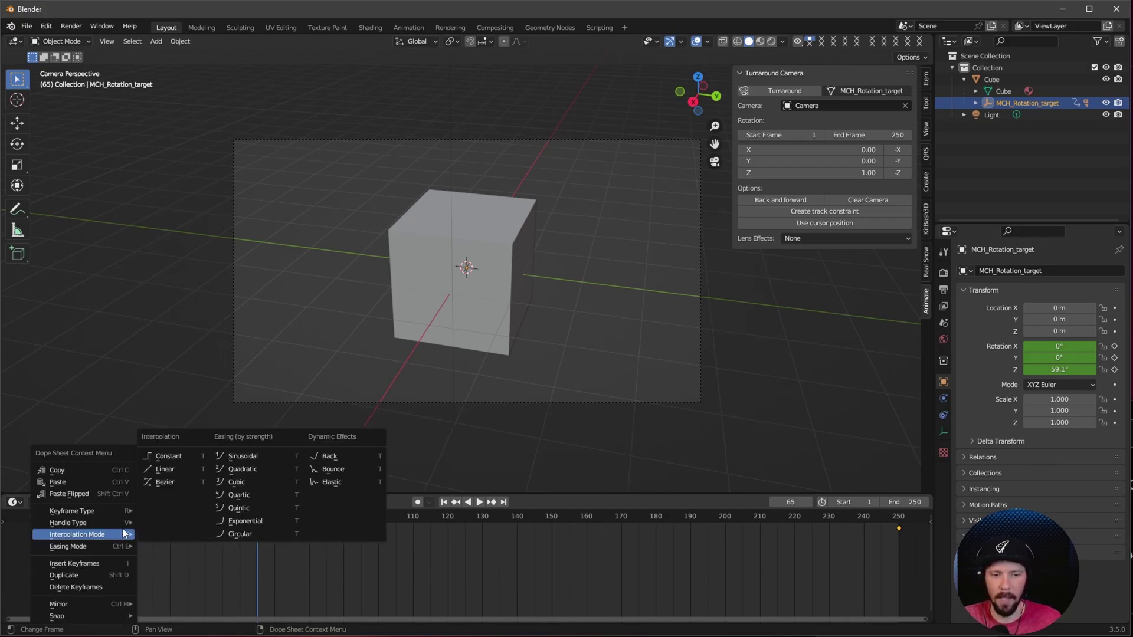
left_click(177, 469)
left_click_drag(857, 517, 866, 518)
key("space")
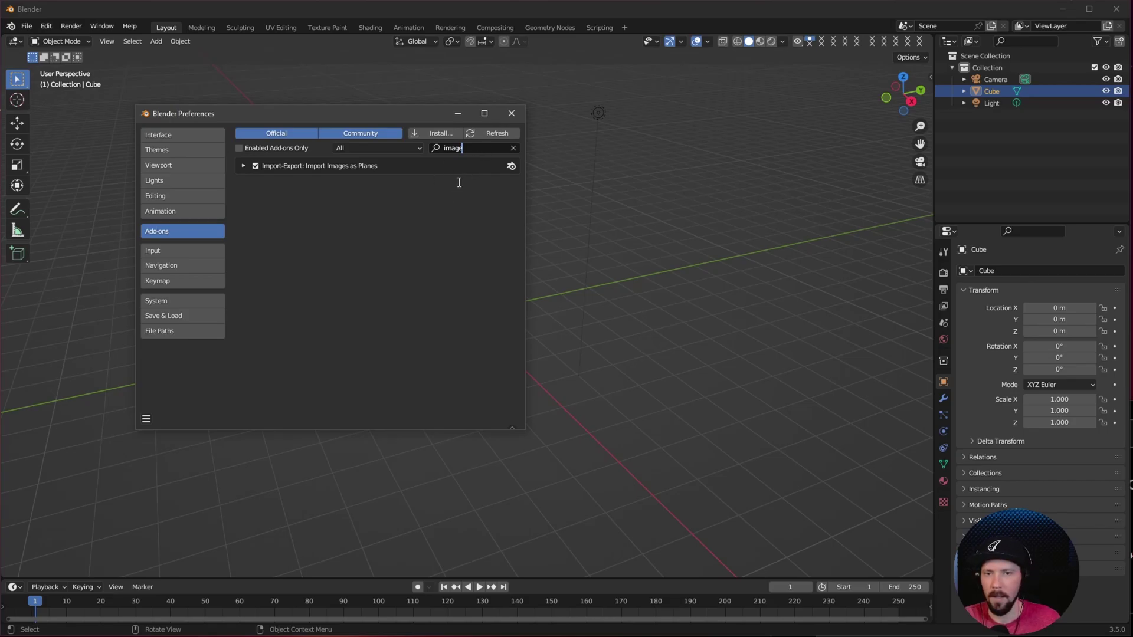
Close the preferences and delete the default cube
left_click(511, 114)
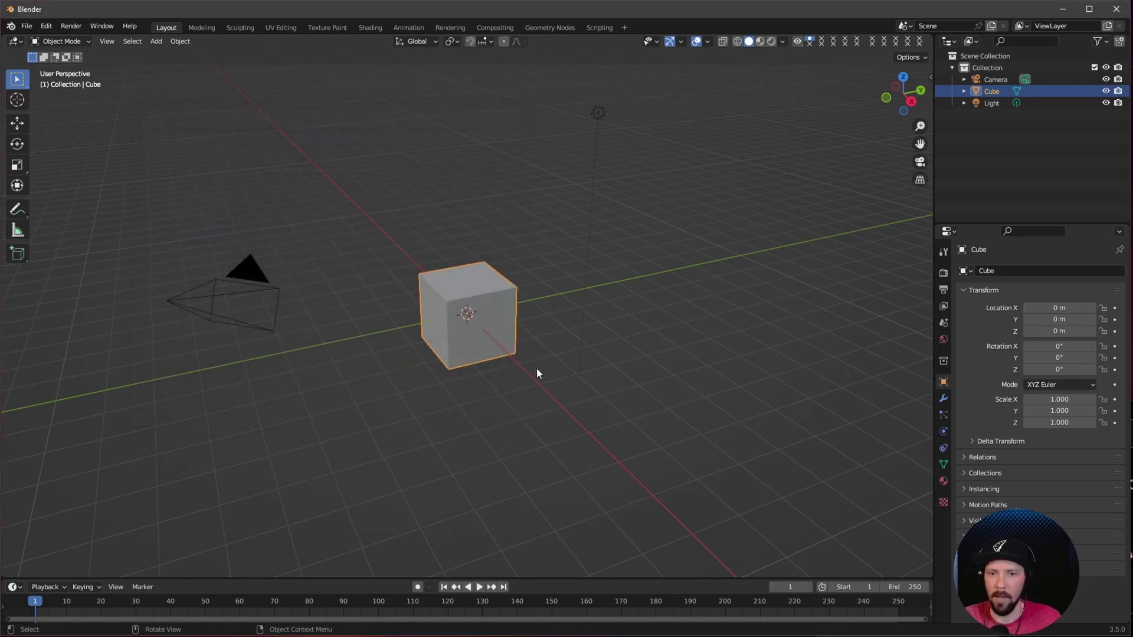
key("Delete")
mouse_move(516, 344)
middle_mouse_down()
mouse_move(508, 354)
mouse_move(544, 365)
mouse_move(498, 356)
middle_mouse_up()
Start an Images as Planes import and select TexturesCom_Tiles_Decorative_1K_albedo.tif from the Documents folder
key("shift+a")
mouse_move(399, 457)
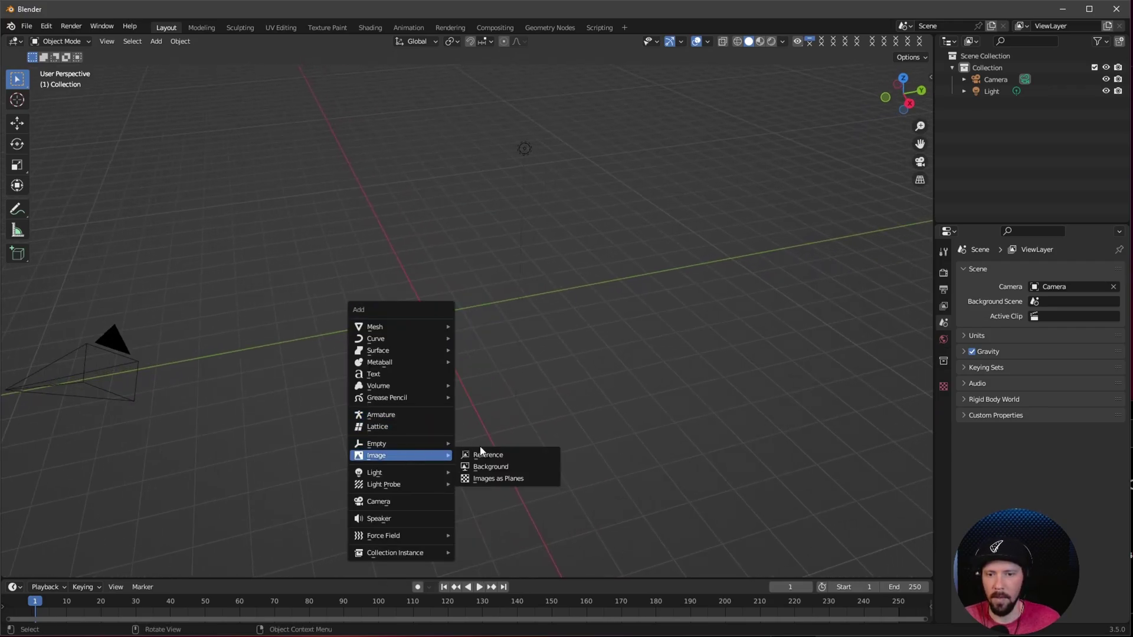
left_click(498, 479)
left_click(755, 496)
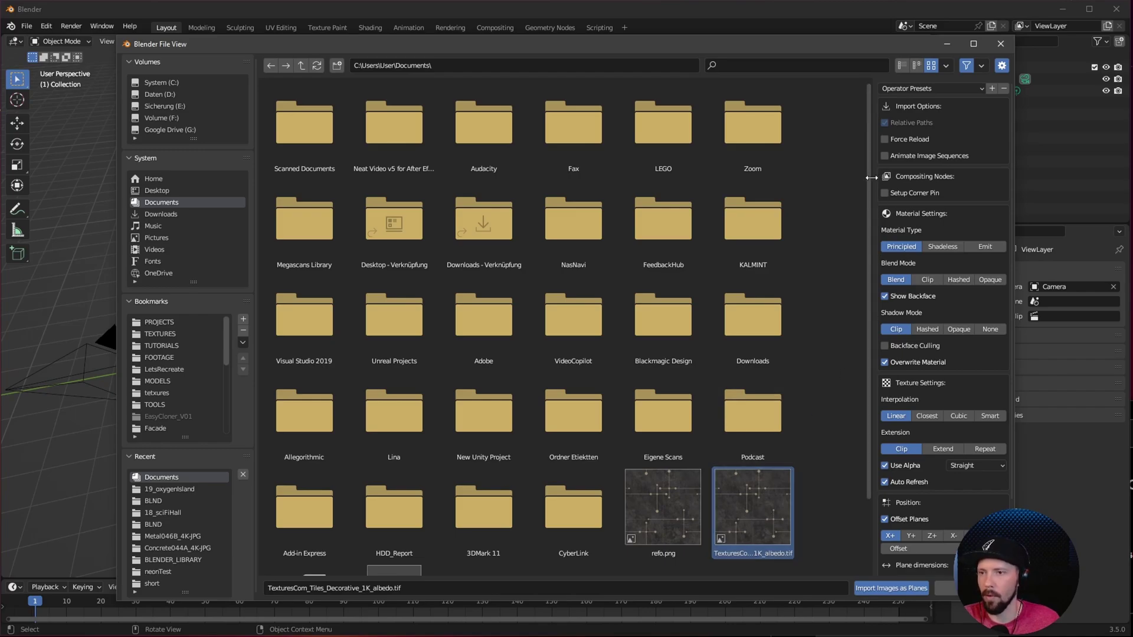
Set both the blend mode and the shadow mode of the image plane's material to Opaque
left_click_drag(872, 188, 834, 187)
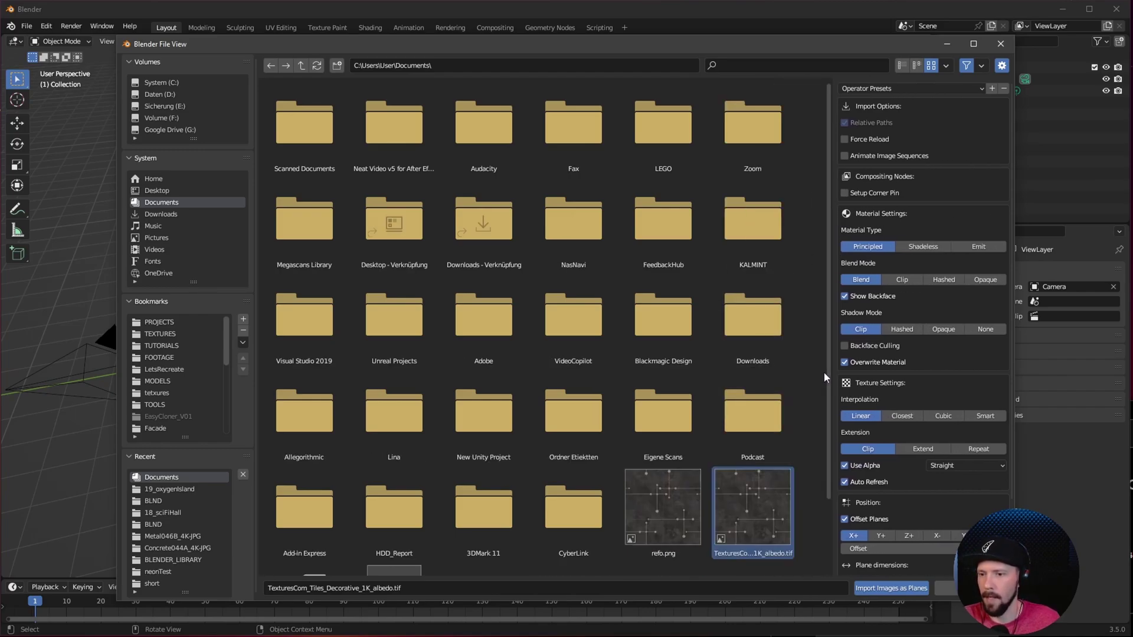
scroll(784, 237, "down", 3)
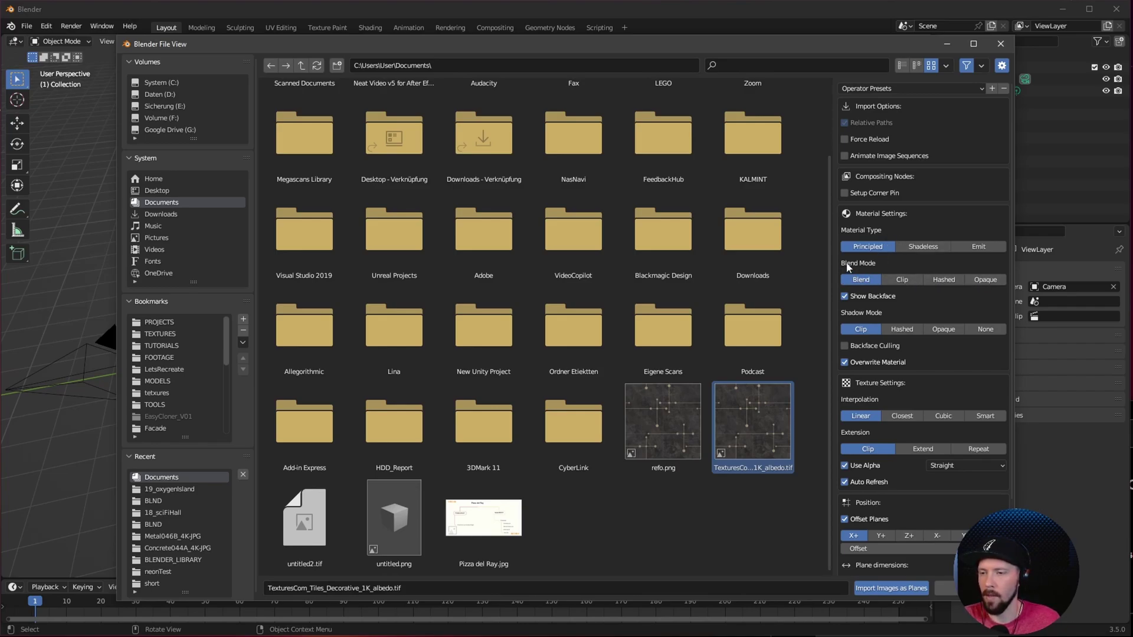
left_click(985, 281)
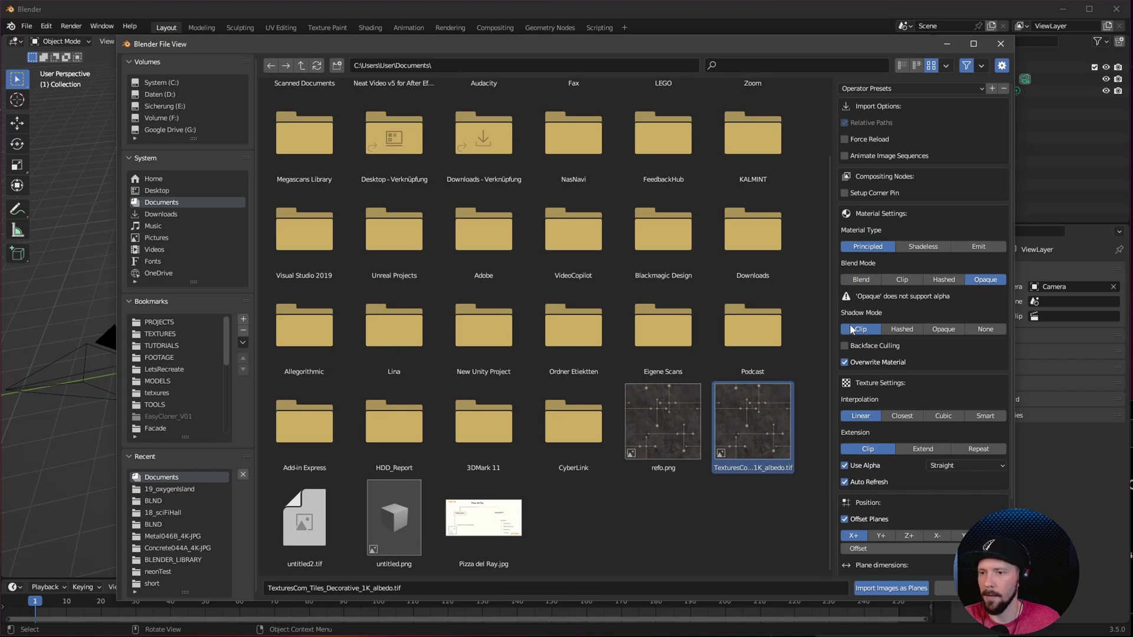
left_click(944, 329)
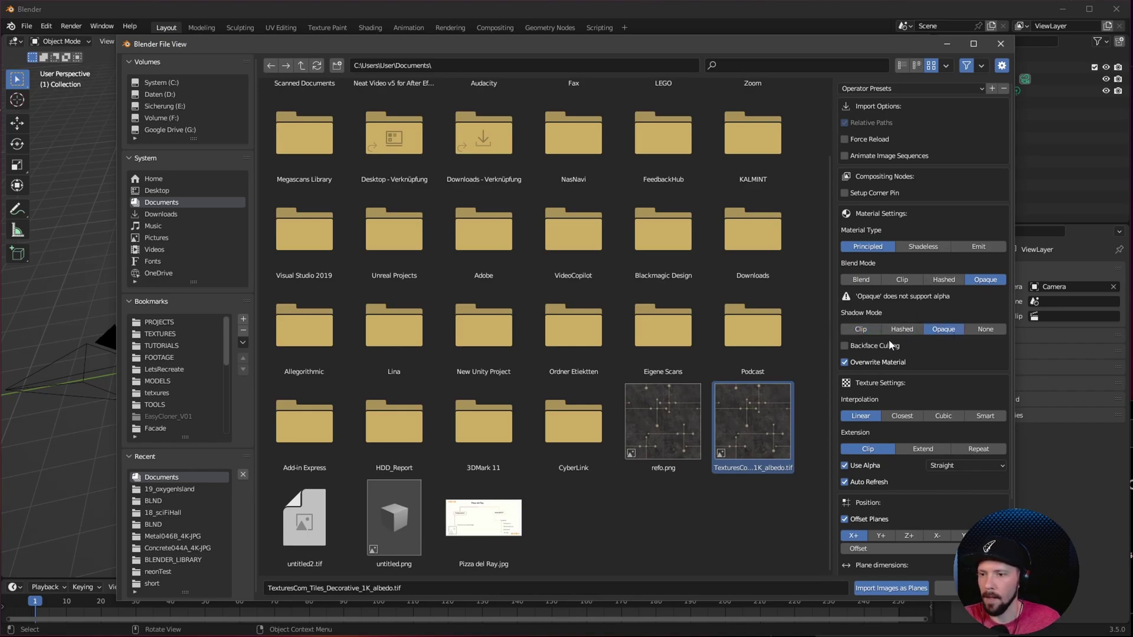
Turn off Use Alpha for the texture and import TexturesCom_Tiles_Decorative_1K_albedo.tif as an image plane
left_click(845, 466)
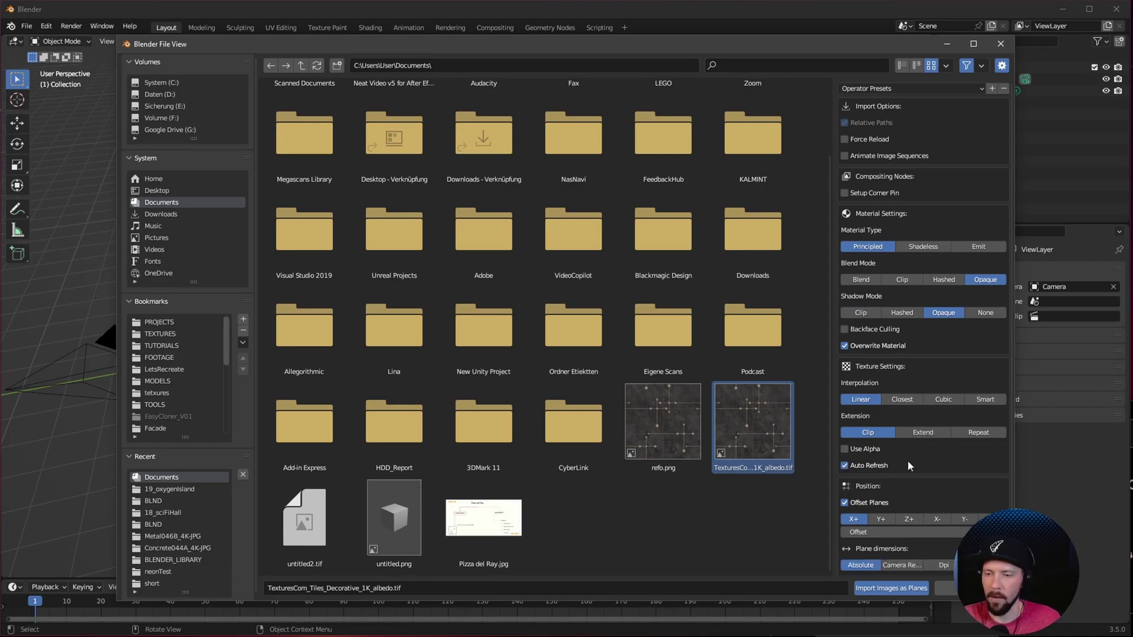
scroll(883, 443, "down", 2)
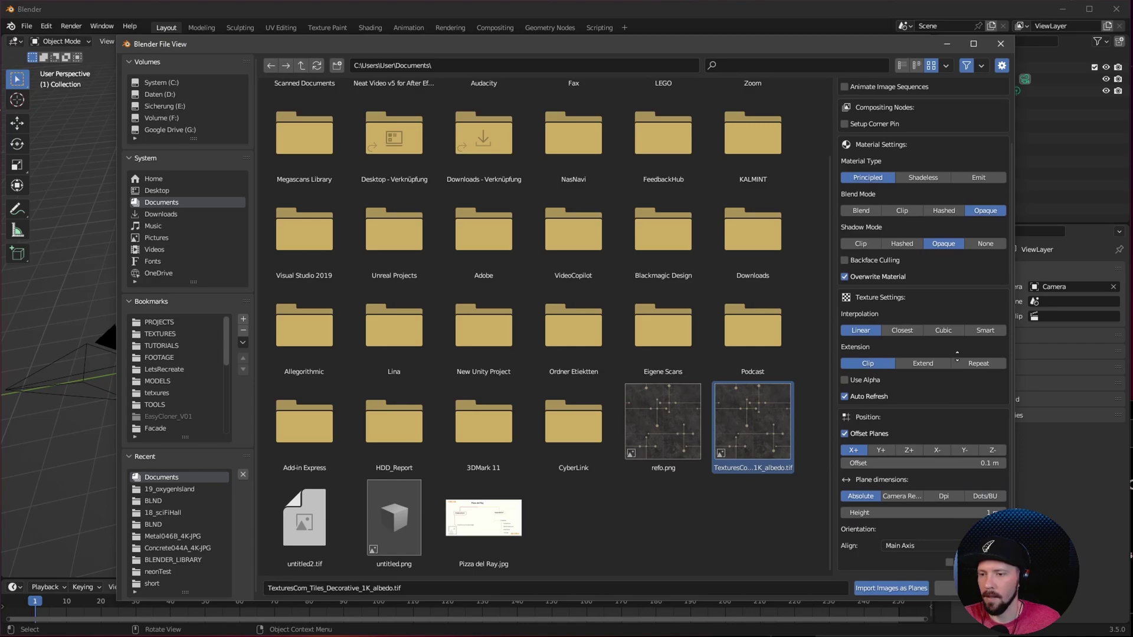
scroll(936, 382, "up", 2)
left_click(900, 588)
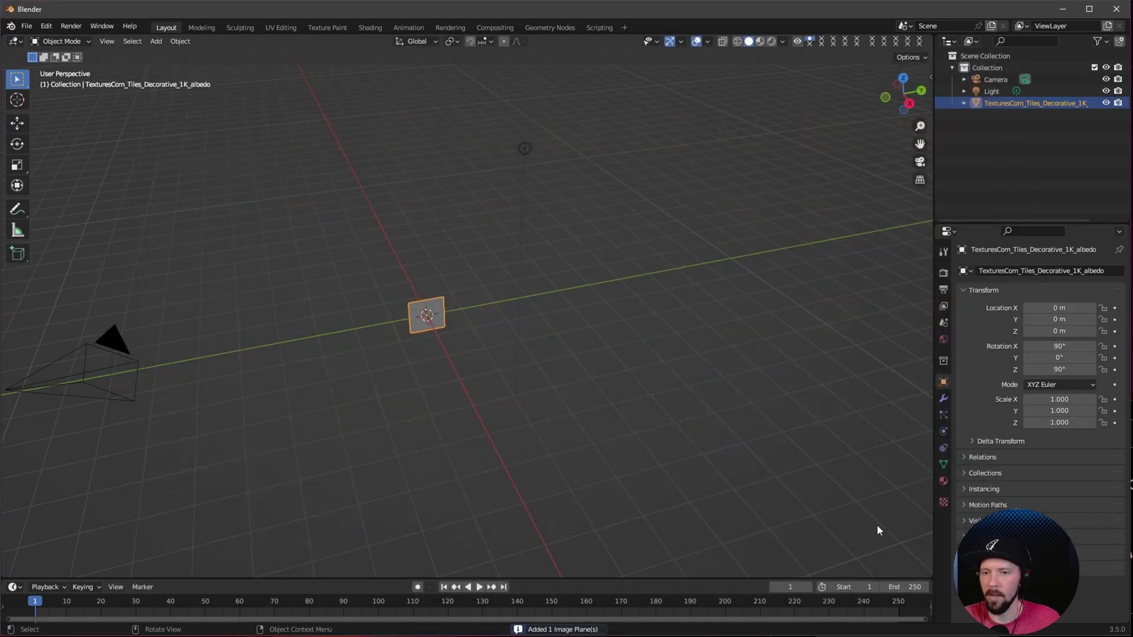
Show the imported image plane in Rendered shading and inspect it from the front
middle_click_drag(548, 382, 498, 402)
key("z")
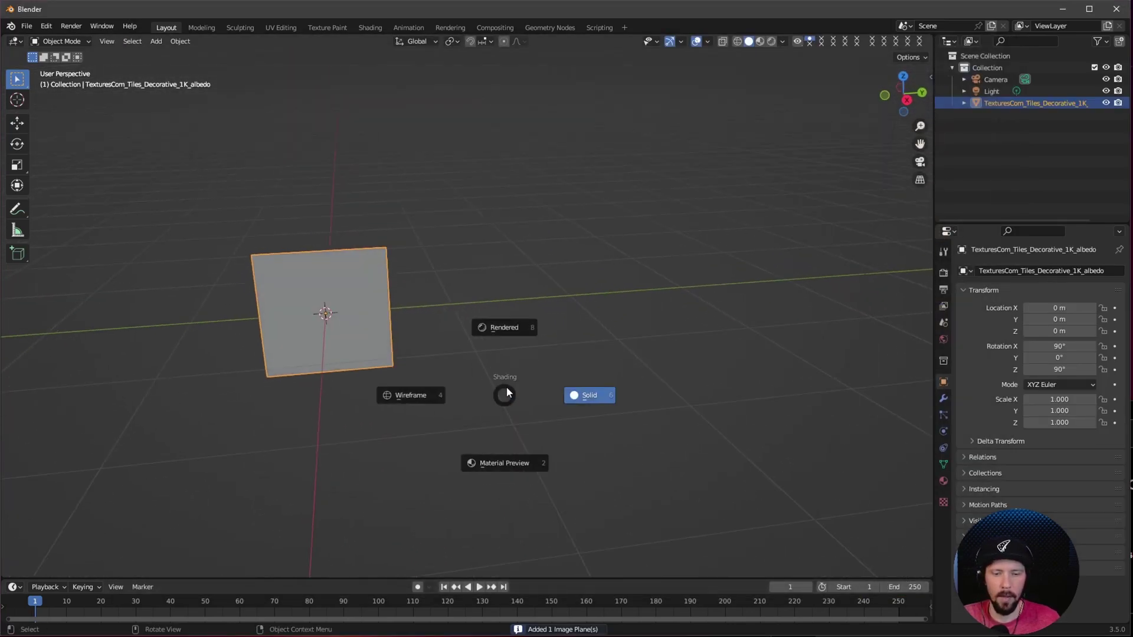
left_click(520, 464)
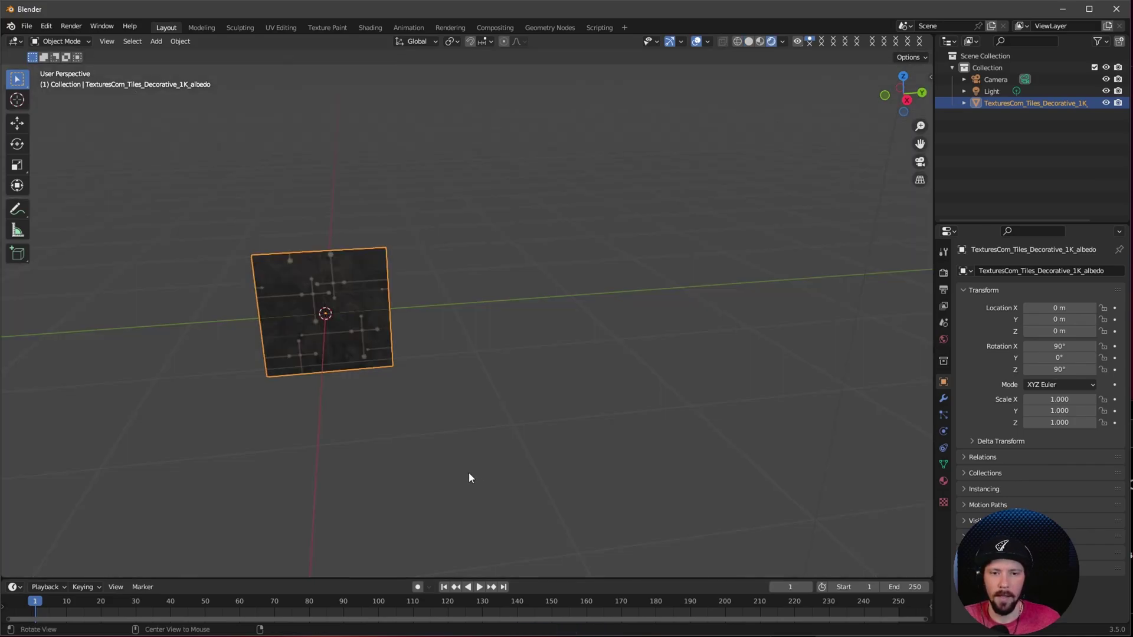
middle_click_drag(468, 472, 548, 471)
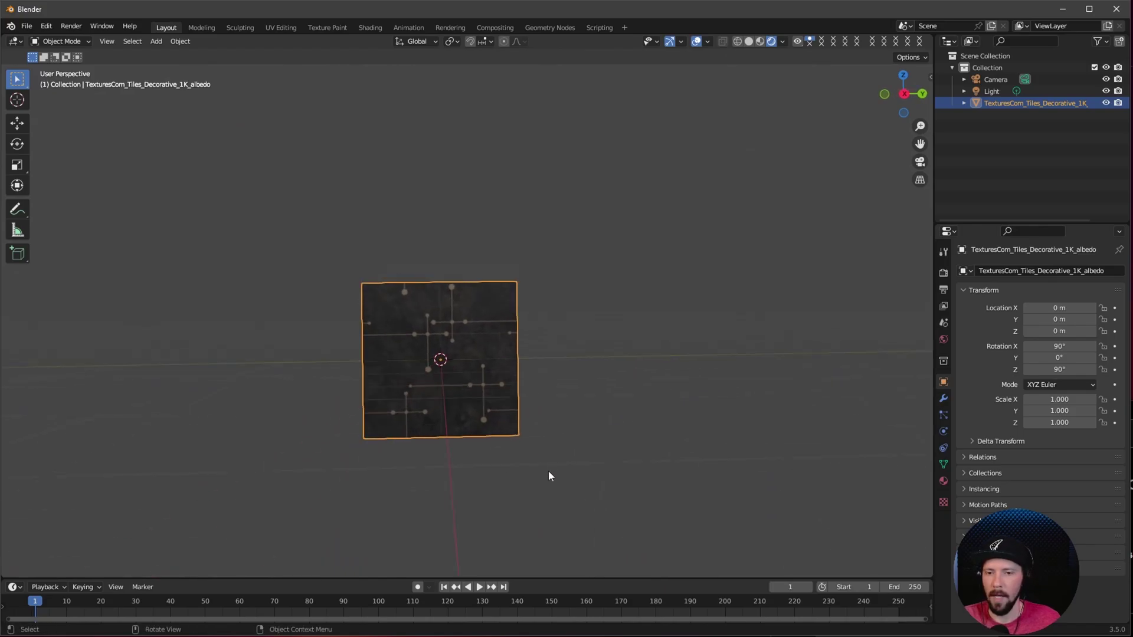
key("Tab")
key("Tab")
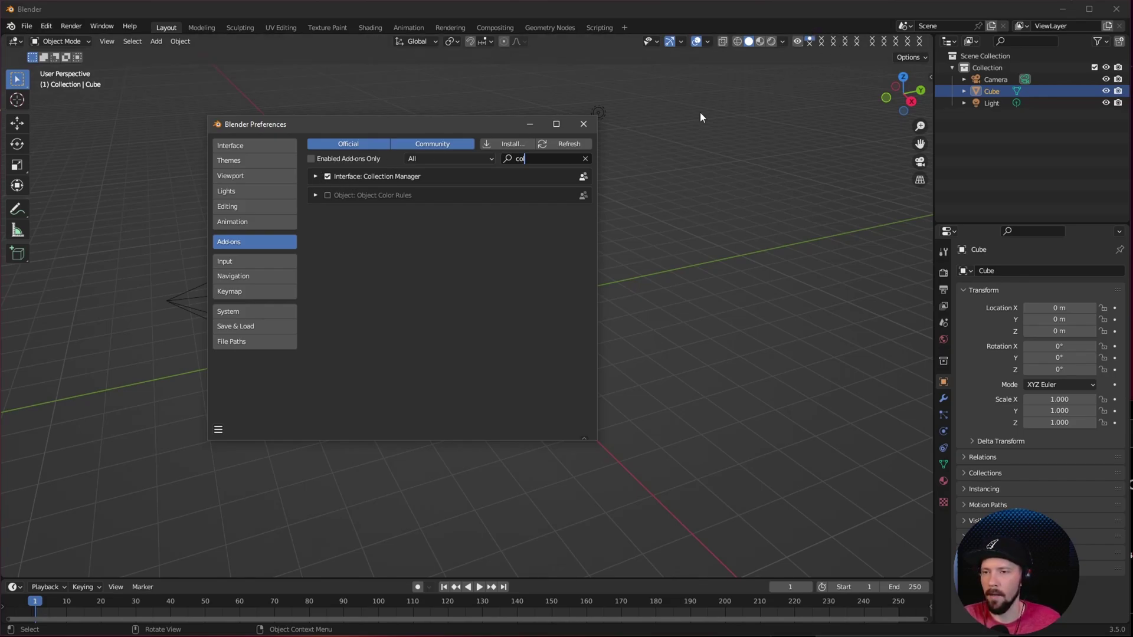
Close the preferences and create a new collection in QCD slot 11
left_click(582, 126)
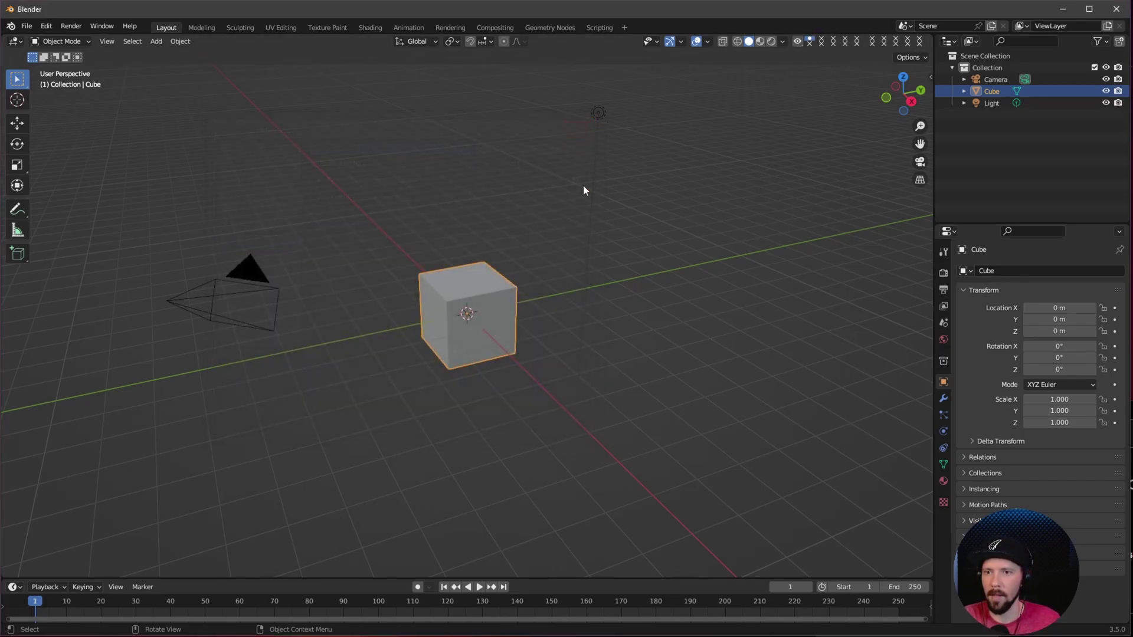
middle_click_drag(585, 190, 594, 296)
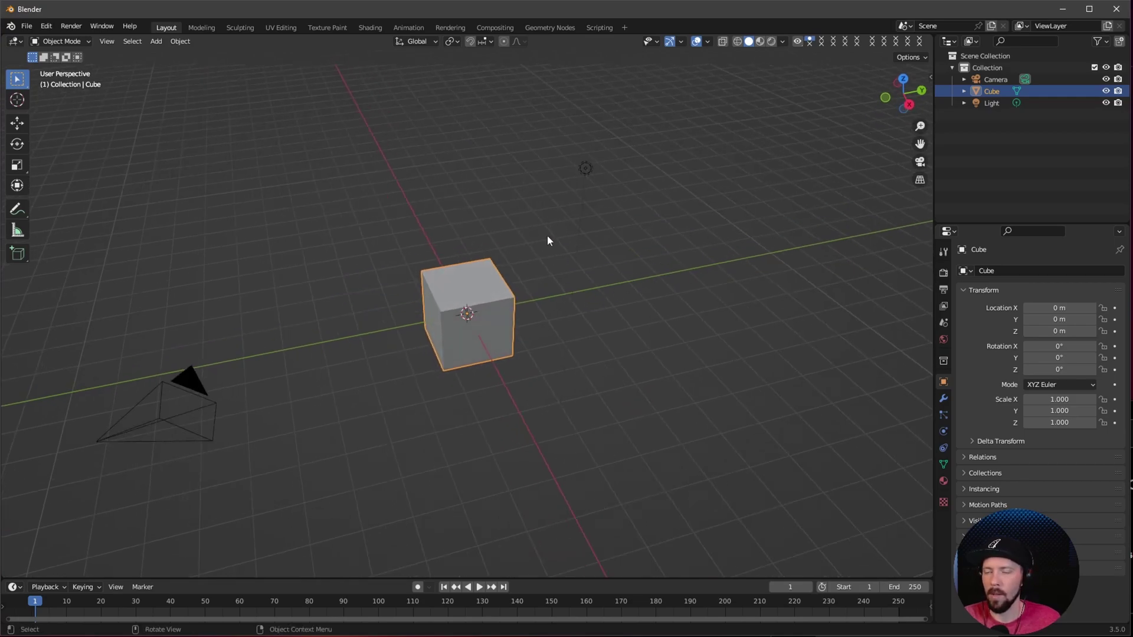
left_click(952, 68)
left_click(952, 68)
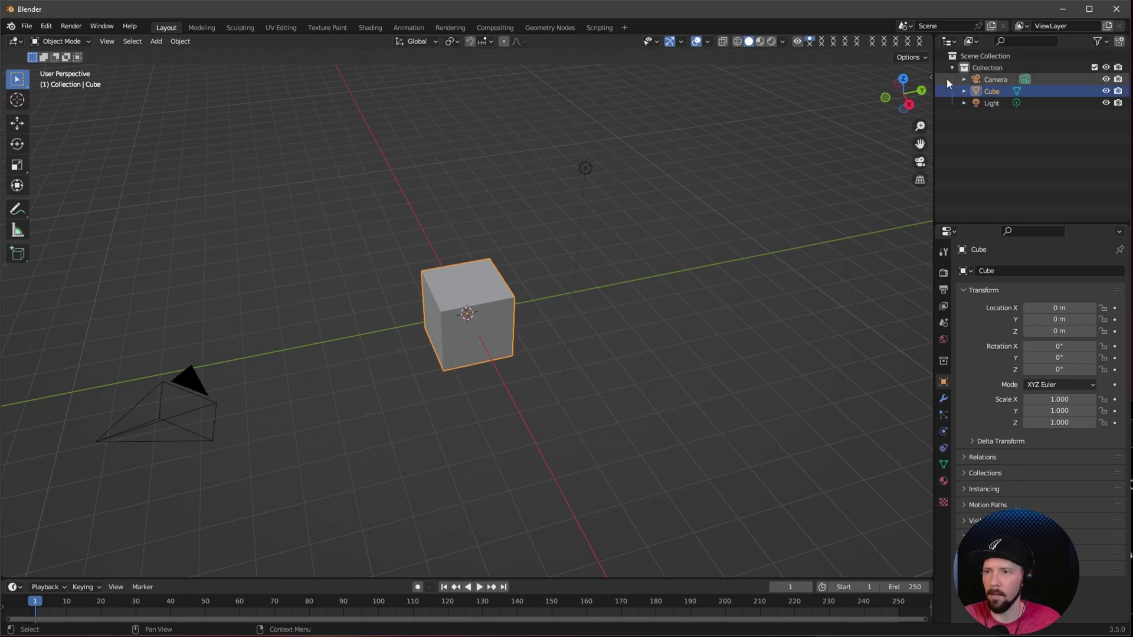
left_click(809, 41)
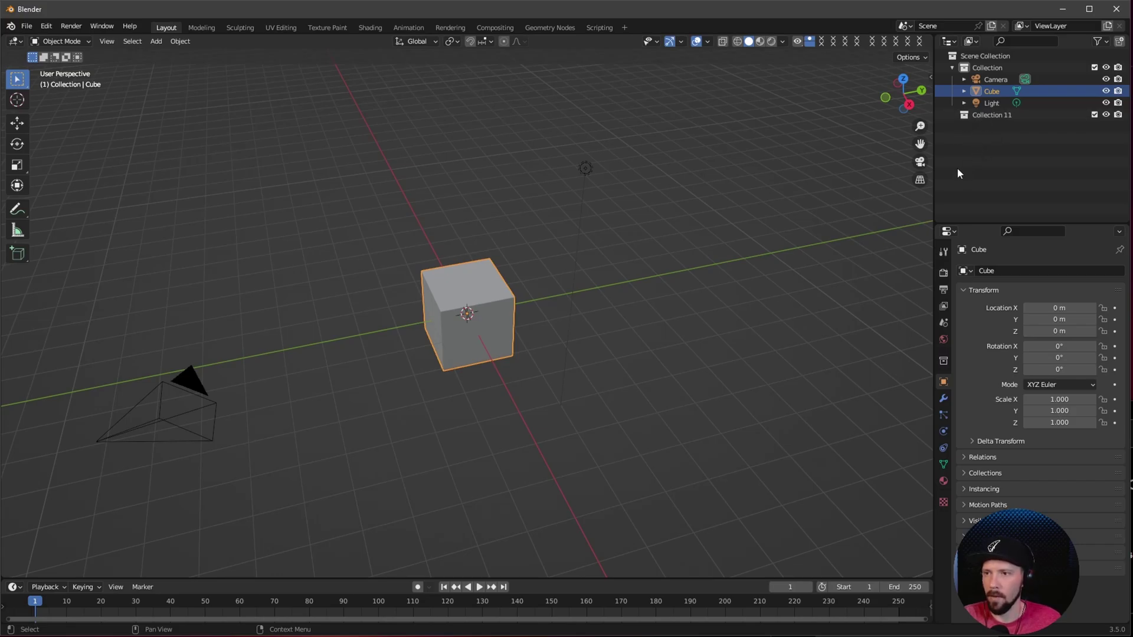
Add a cylinder and place it beside the cube, at about X 1.36 m, Y 4.43 m
key("alt+a")
key("shift+a")
mouse_move(618, 183)
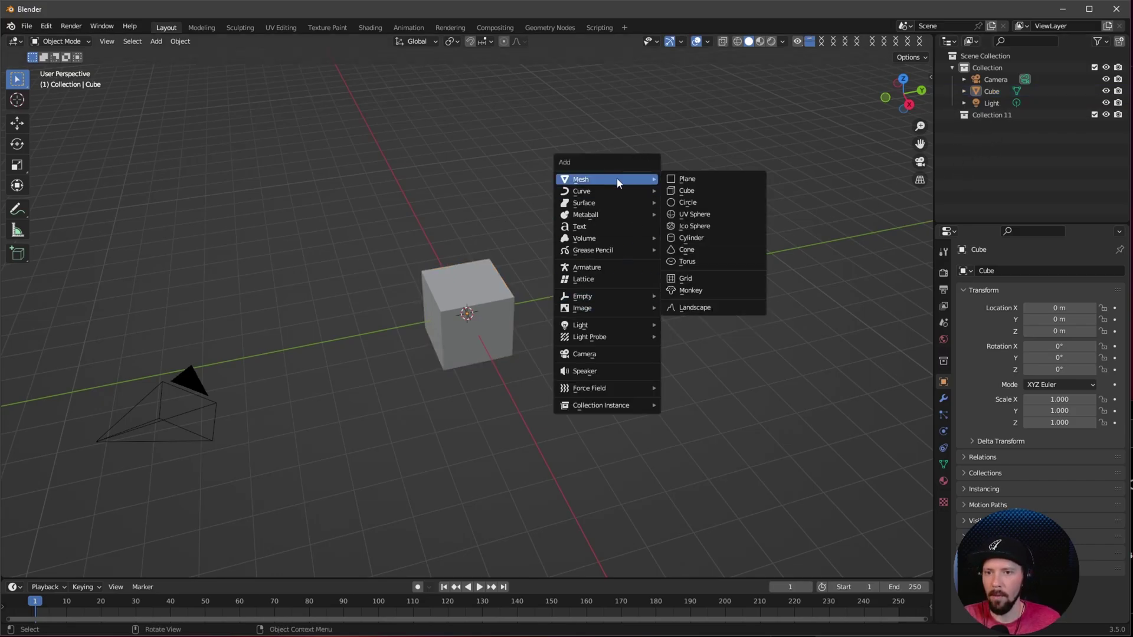
left_click(690, 238)
key("g")
left_click(726, 316)
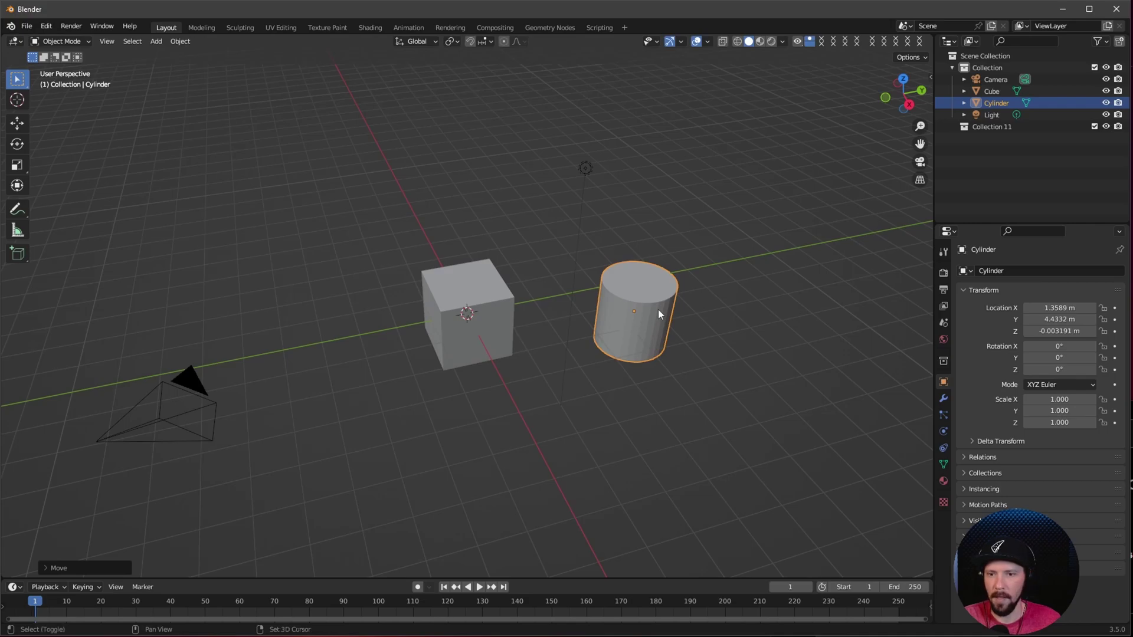
Duplicate the cylinder twice, placing the copies at about X 0.28, Y 8.58, Z 2.99 m and X 2.11, Y 8.03, Z 0.44 m
key("shift+d")
left_click(762, 224)
key("shift+d")
left_click(765, 338)
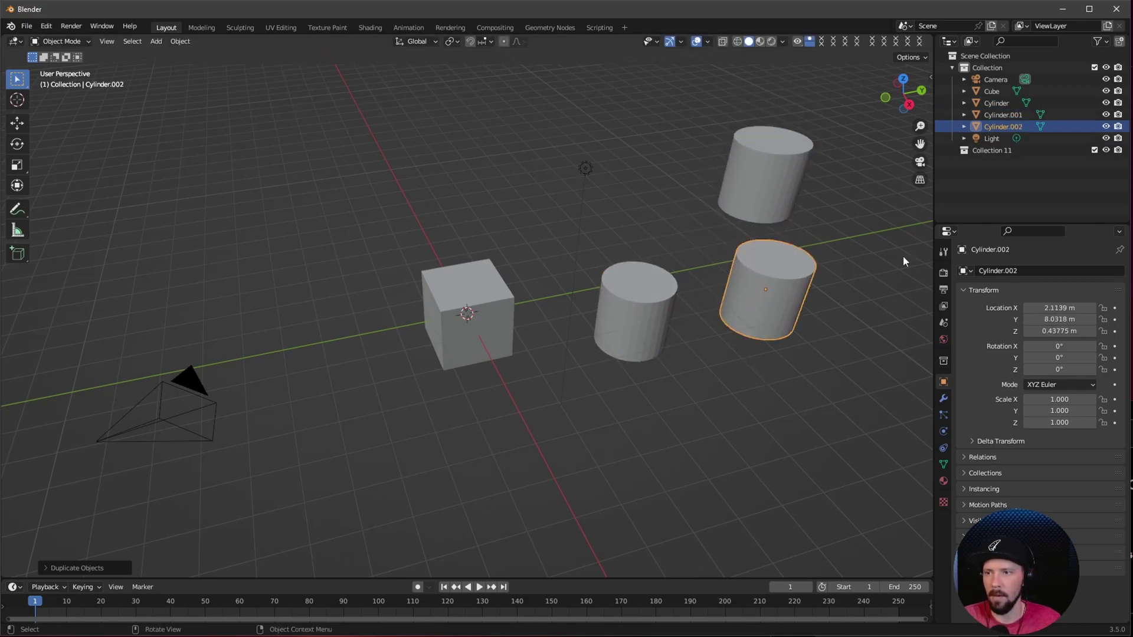
Select all three cylinders and move them into Collection 11
left_click(997, 114)
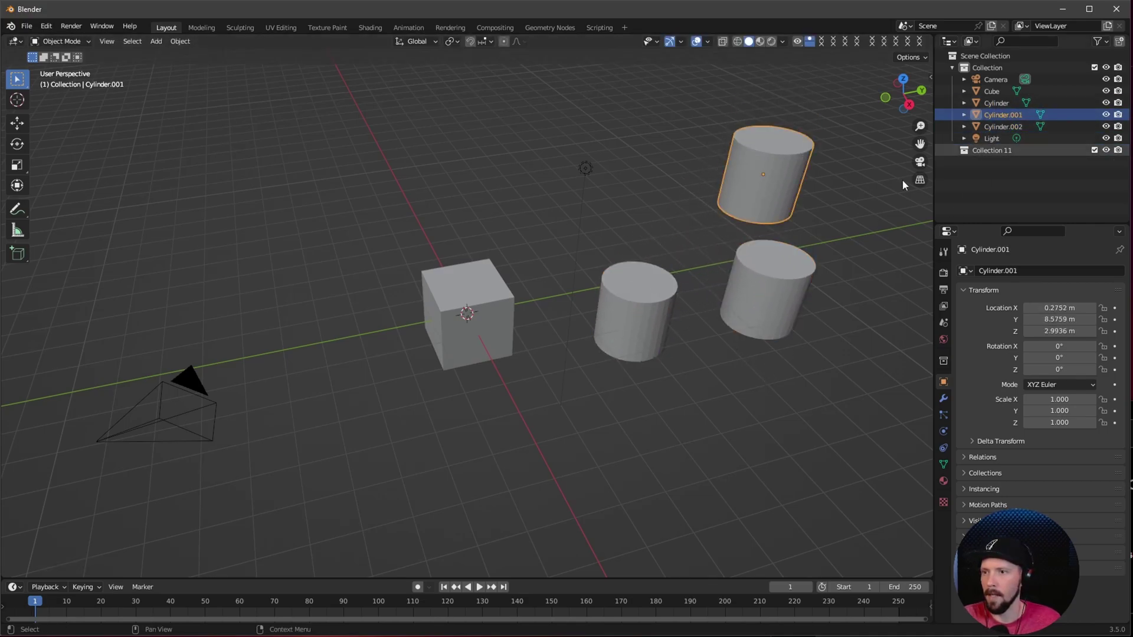
left_click_drag(746, 339, 788, 236, "shift")
left_click_drag(810, 354, 623, 246, "shift")
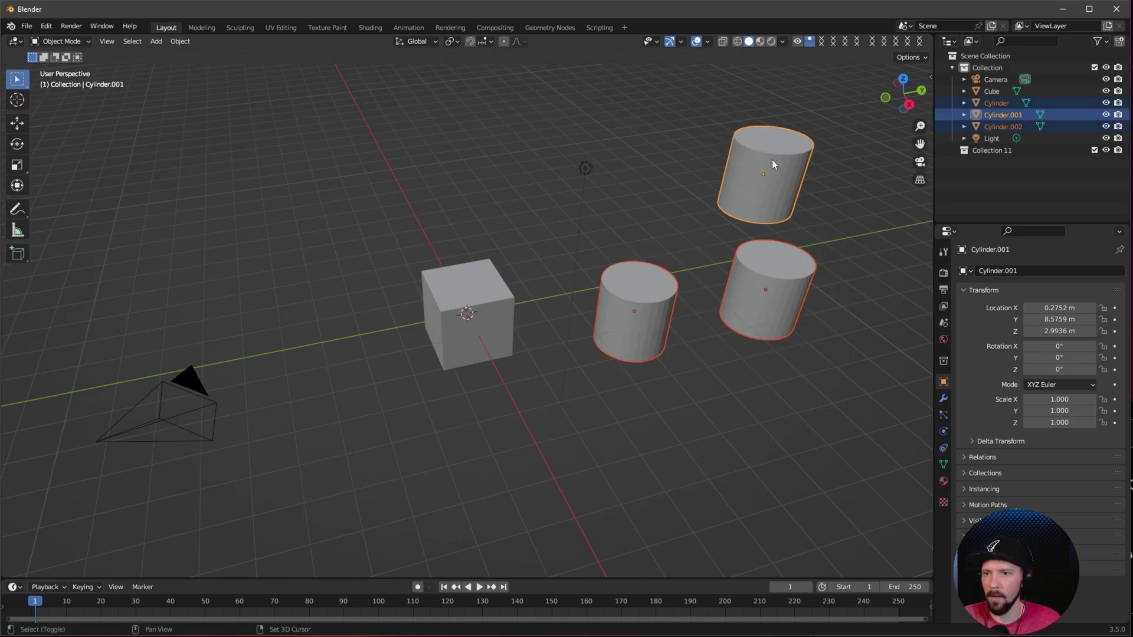
left_click_drag(1003, 127, 983, 156)
left_click(983, 189)
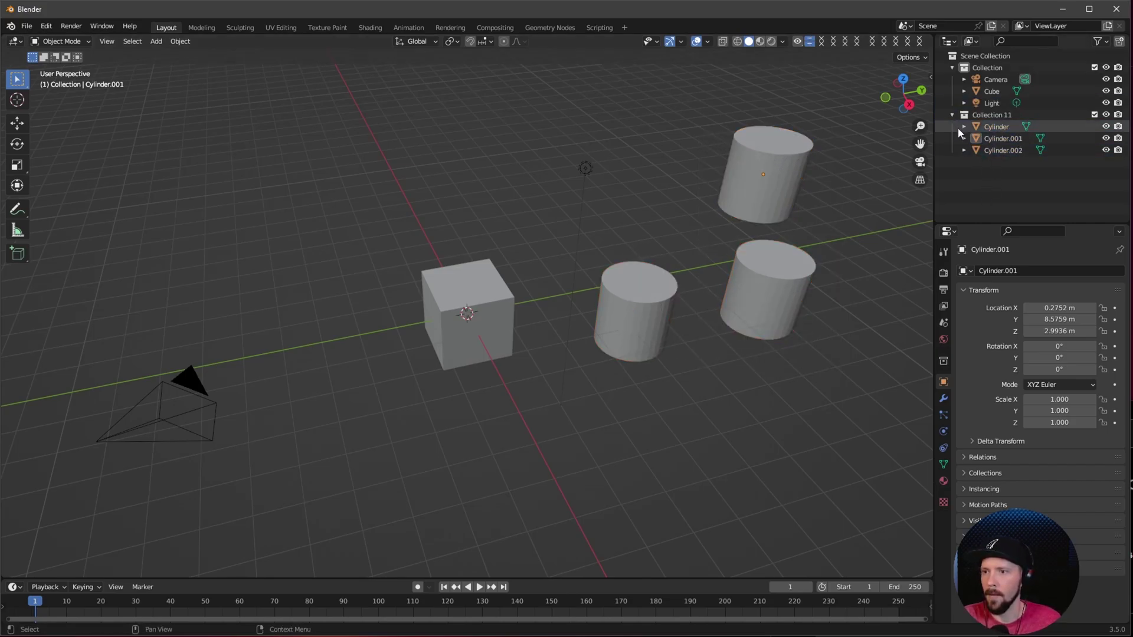
Alternately isolate Collection and Collection 11 through their QCD slots, ending with only Collection 11 shown
left_click(812, 42)
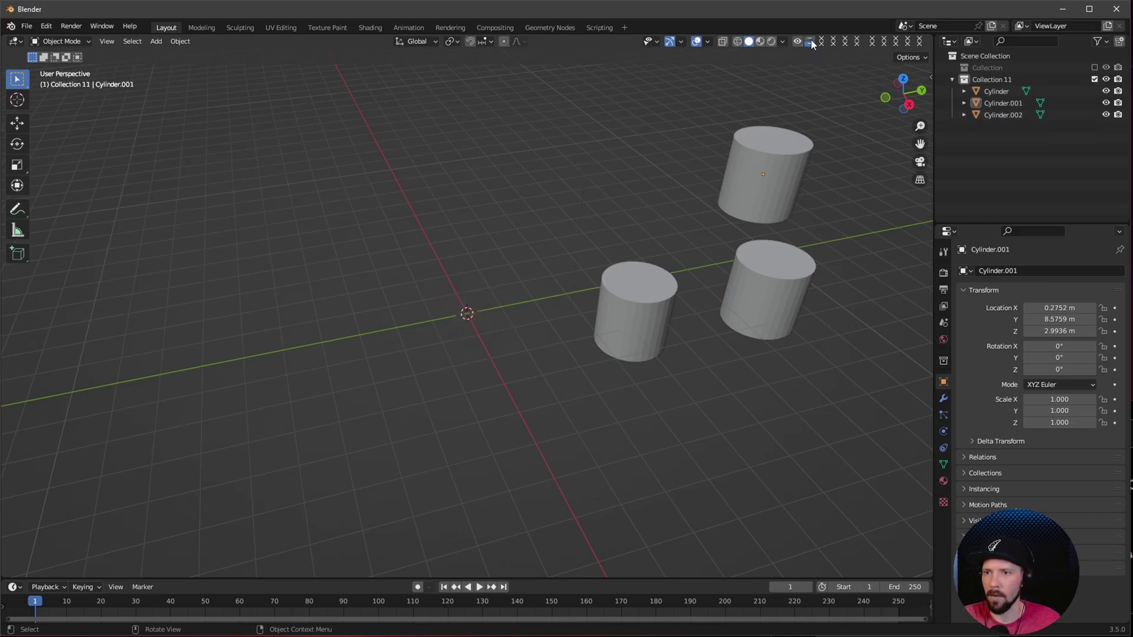
left_click(809, 44)
left_click(810, 44)
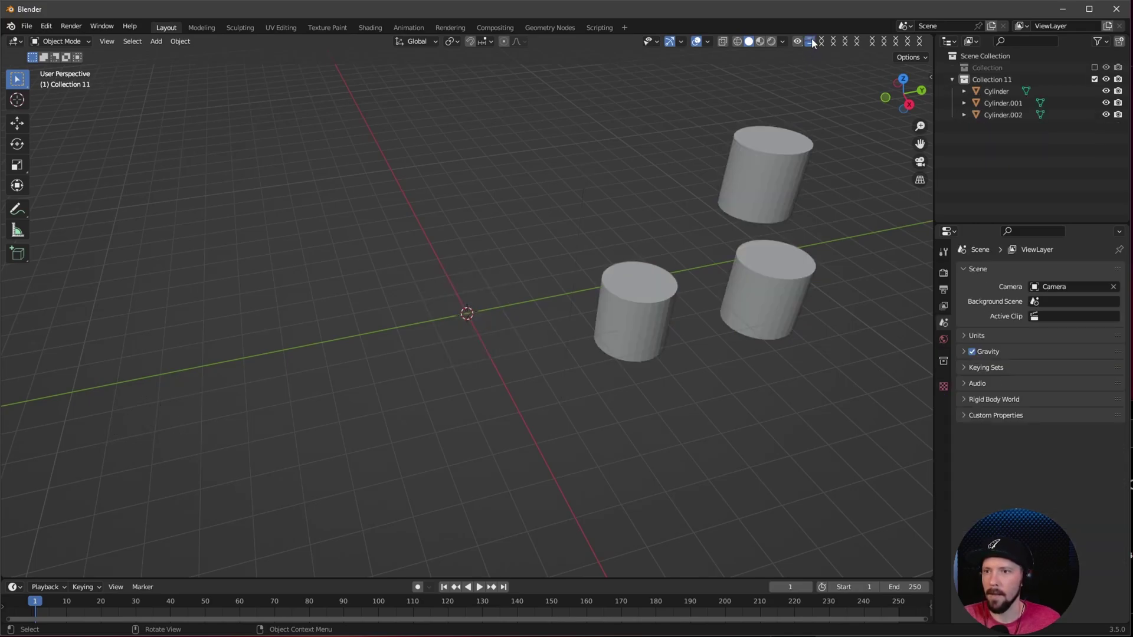
left_click(811, 43)
left_click(811, 44)
left_click(811, 43)
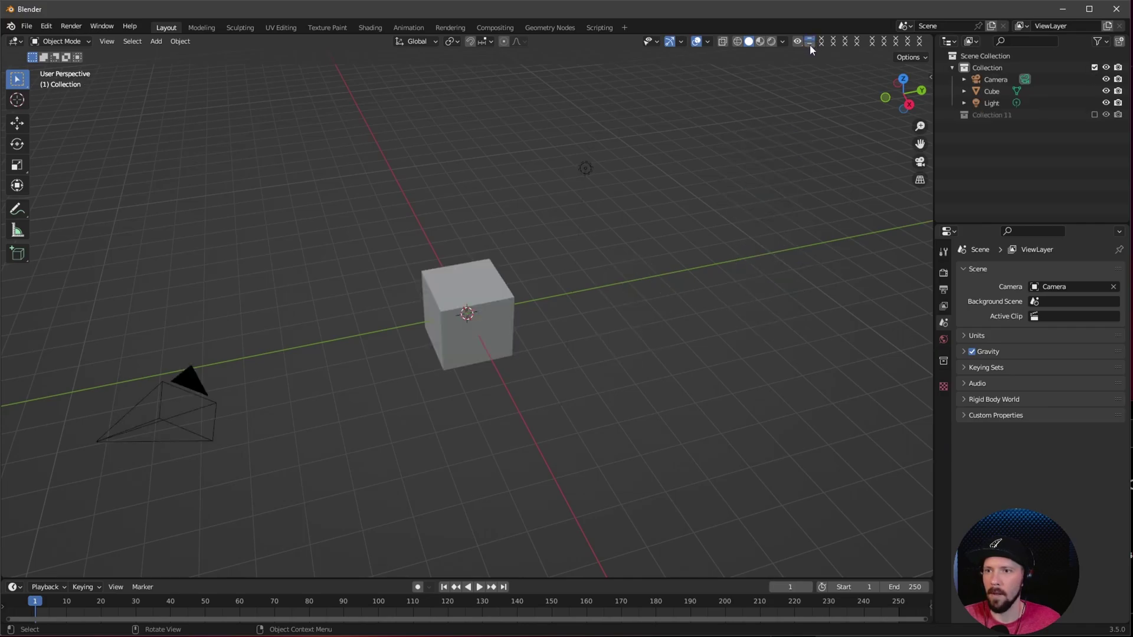
left_click(811, 44)
left_click(810, 44)
left_click(811, 43)
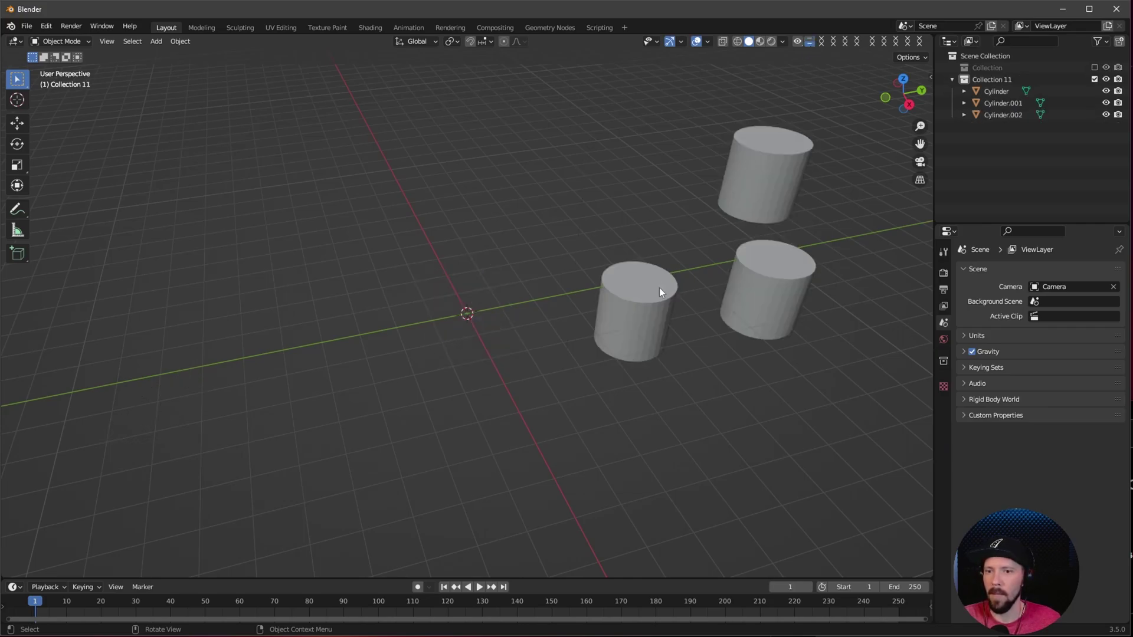
Add a point light to Collection 11 and place it at about X -3.32, Y -4.89, Z 2.32 m
key("shift+a")
key("Escape")
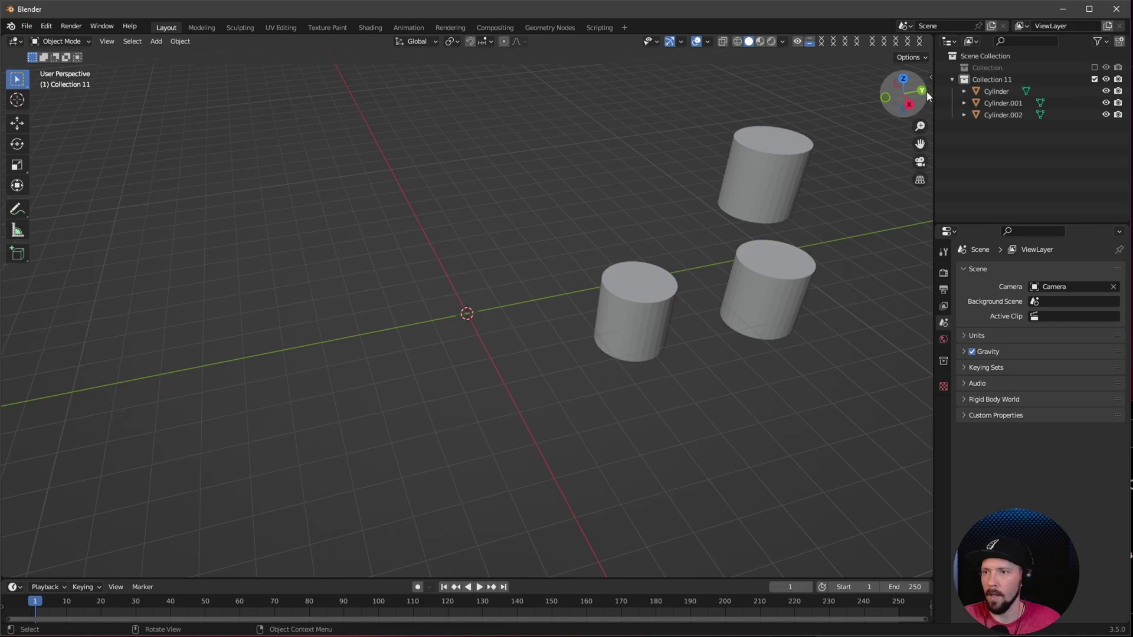
left_click(951, 79)
key("shift+a")
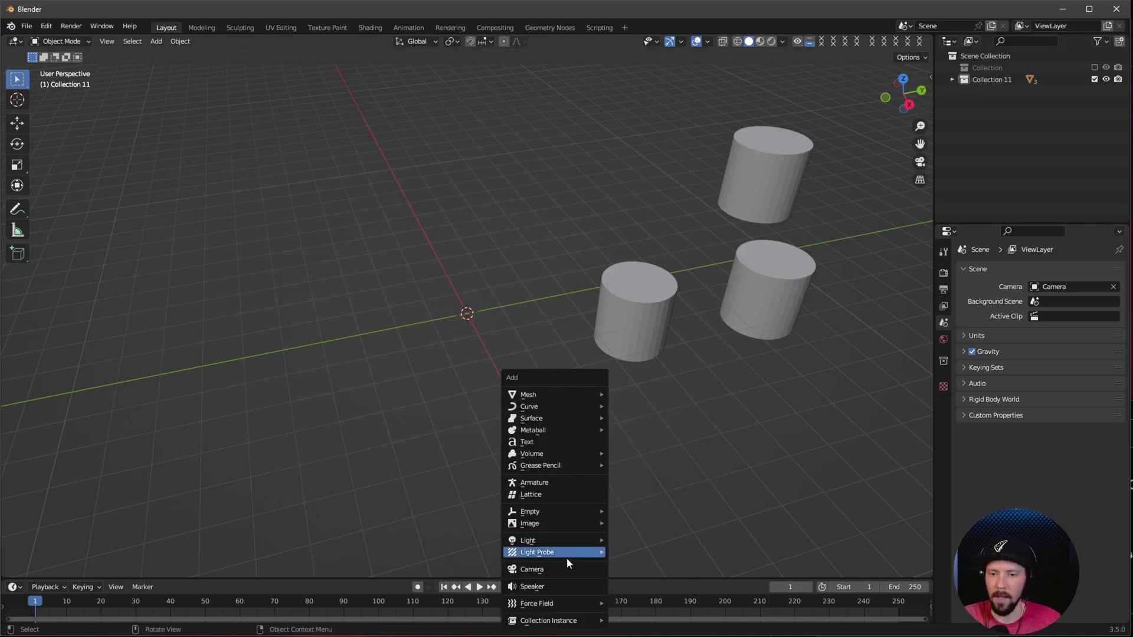
mouse_move(568, 541)
left_click(642, 539)
key("g")
left_click(381, 311)
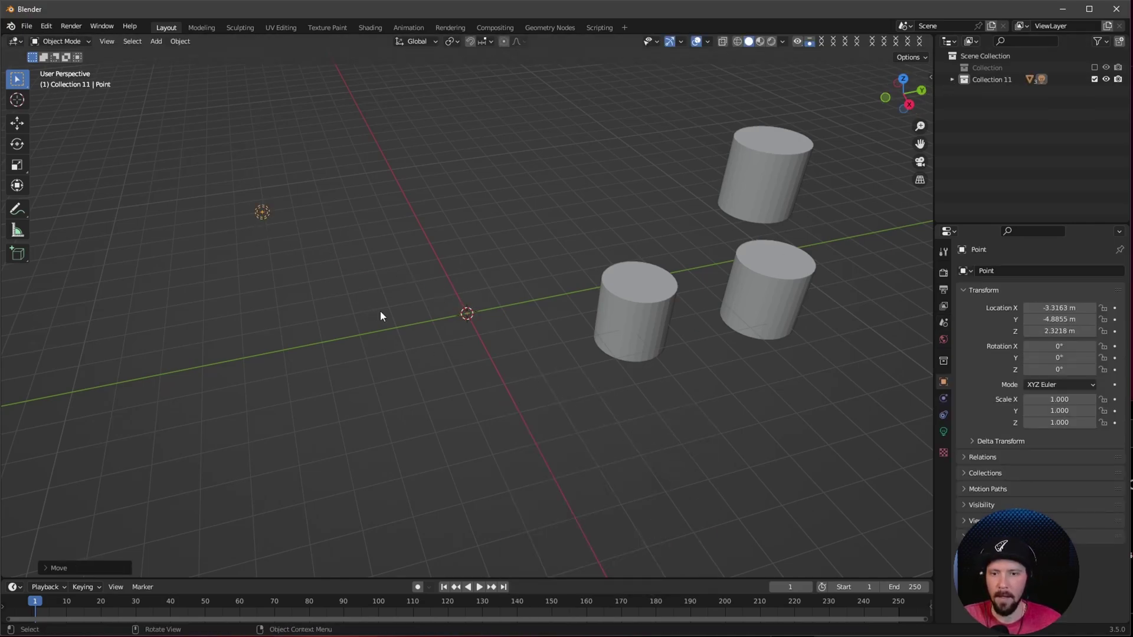
Duplicate the point light twice, placing the copies at about X -1.73, Y 2.77, Z 3.29 m and X 0.81, Y -2.76, Z -2.11 m
key("shift+d")
left_click(753, 260)
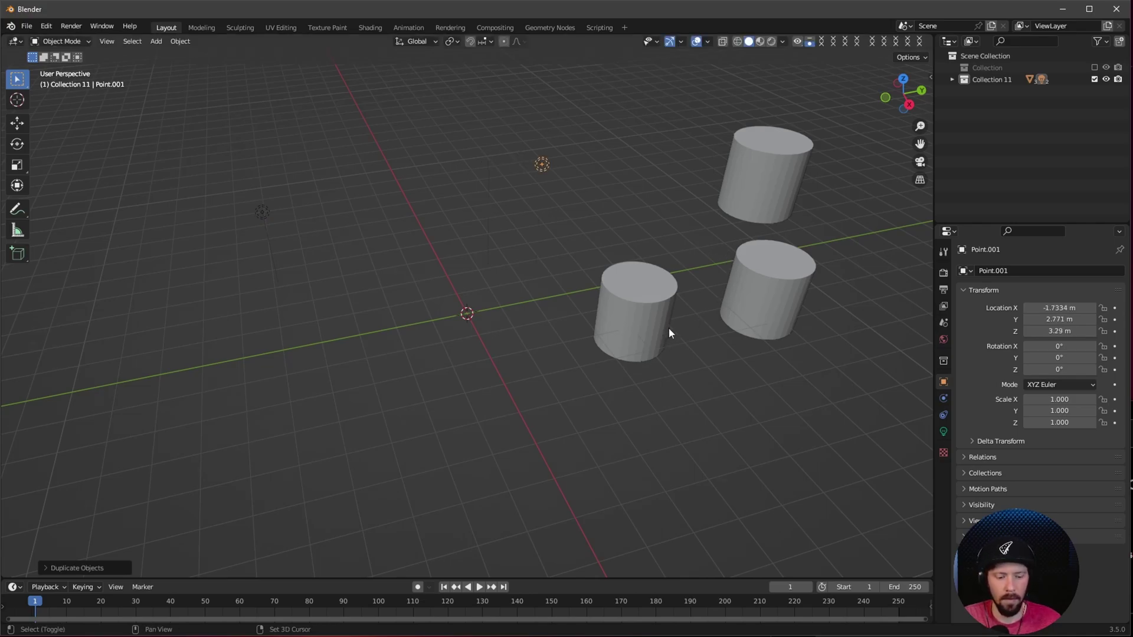
right_click(669, 332)
left_click(493, 360)
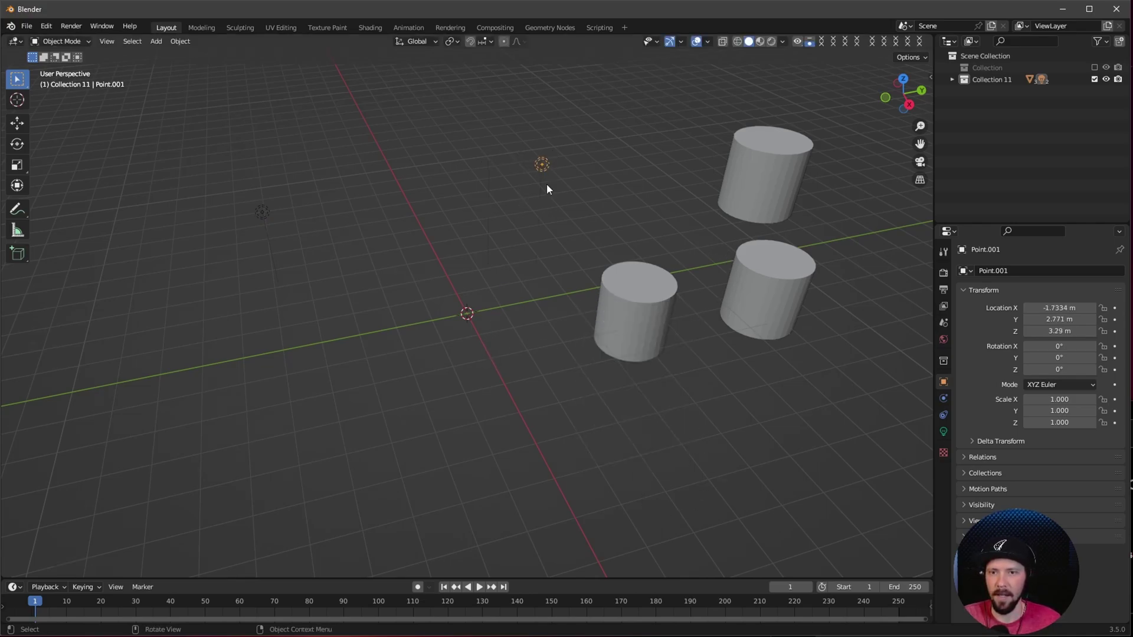
key("shift+d")
left_click(395, 478)
scroll(619, 381, "down", 3)
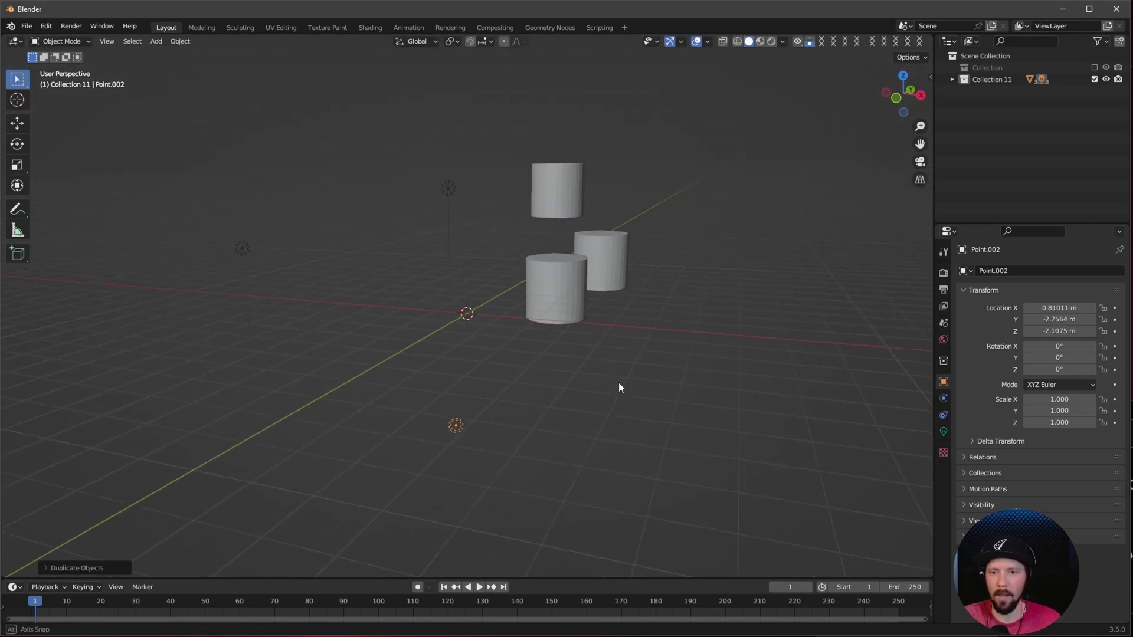
middle_click_drag(618, 381, 530, 391)
scroll(542, 419, "up", 2)
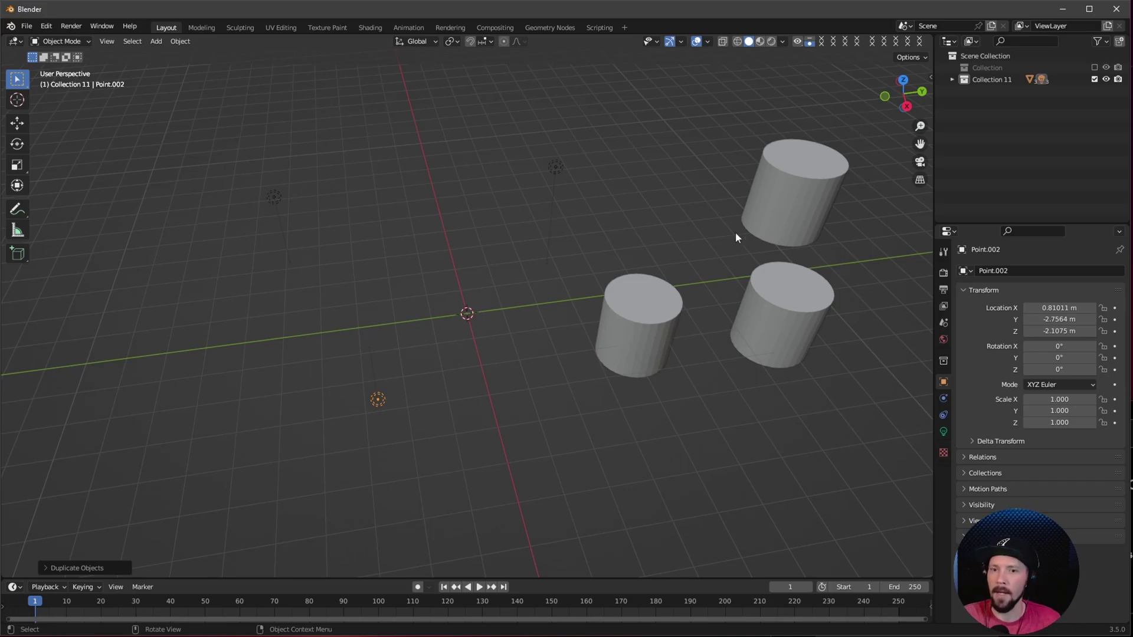
Select the three point lights in Collection 11 and move them into a new collection in QCD slot 2
left_click(952, 79)
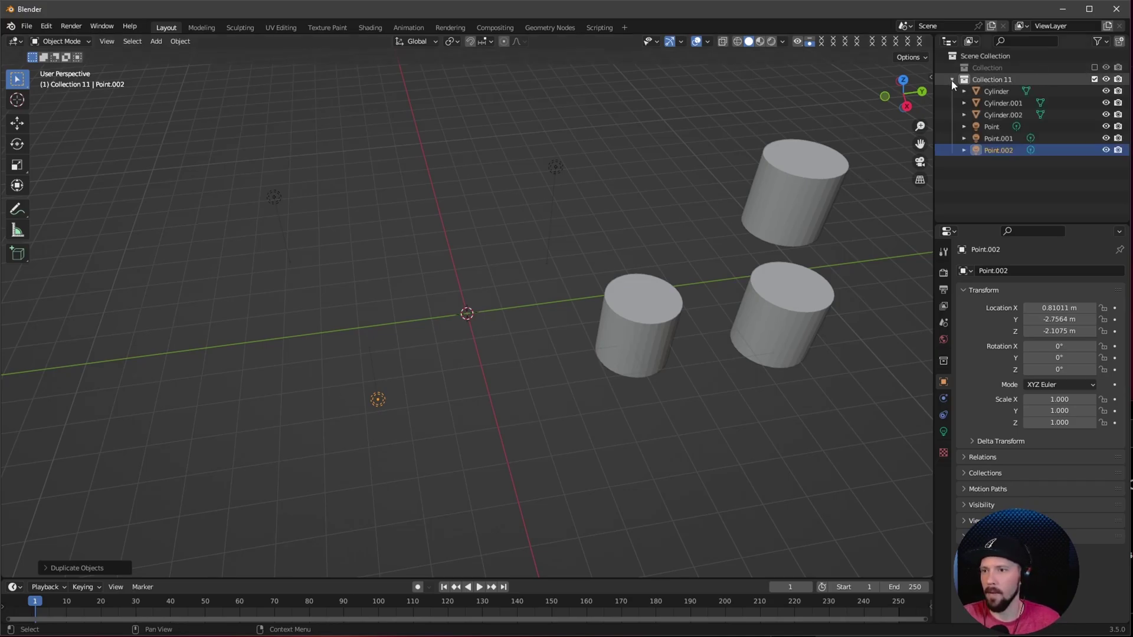
left_click(993, 127, "shift")
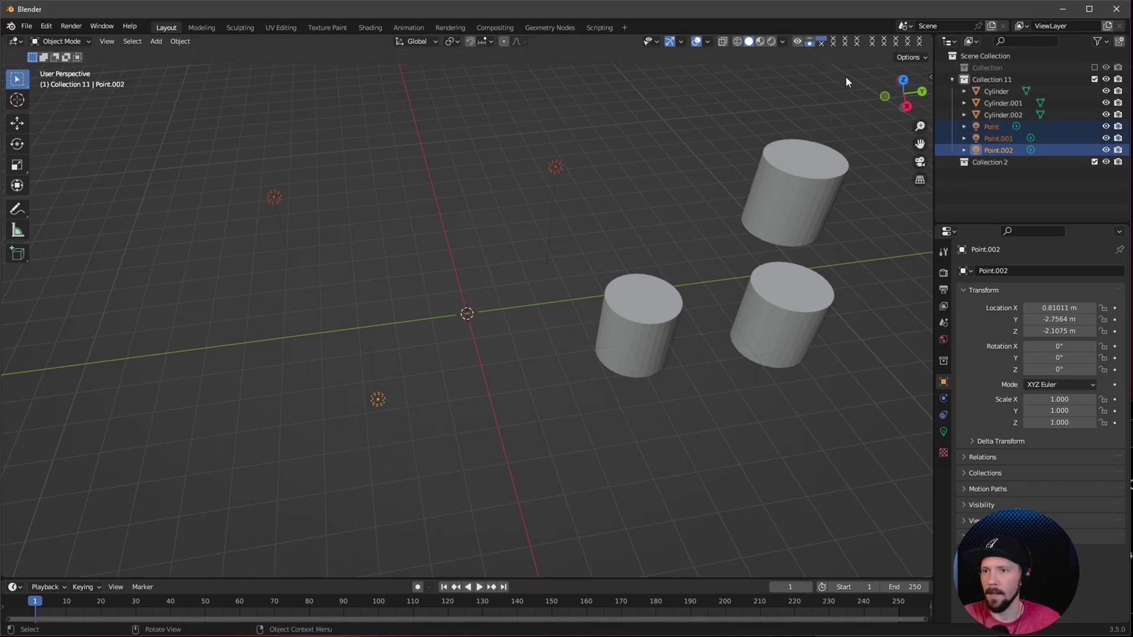
key("c")
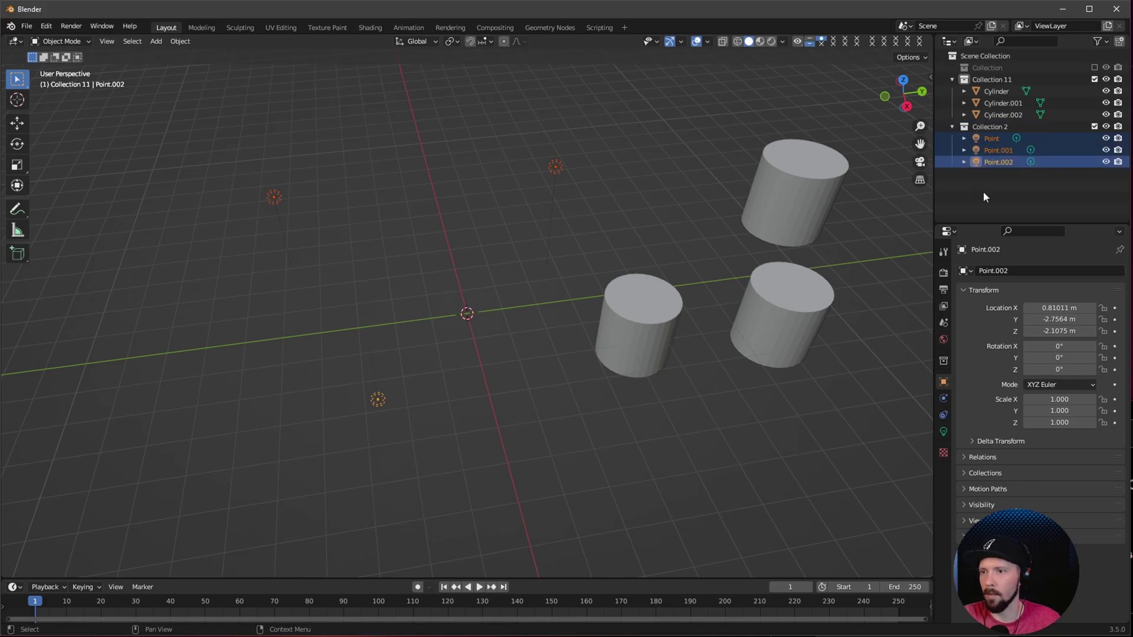
Rename the point lights' collection to lights and isolate the cylinders' collection through its QCD slot
double_click(983, 126)
type("L")
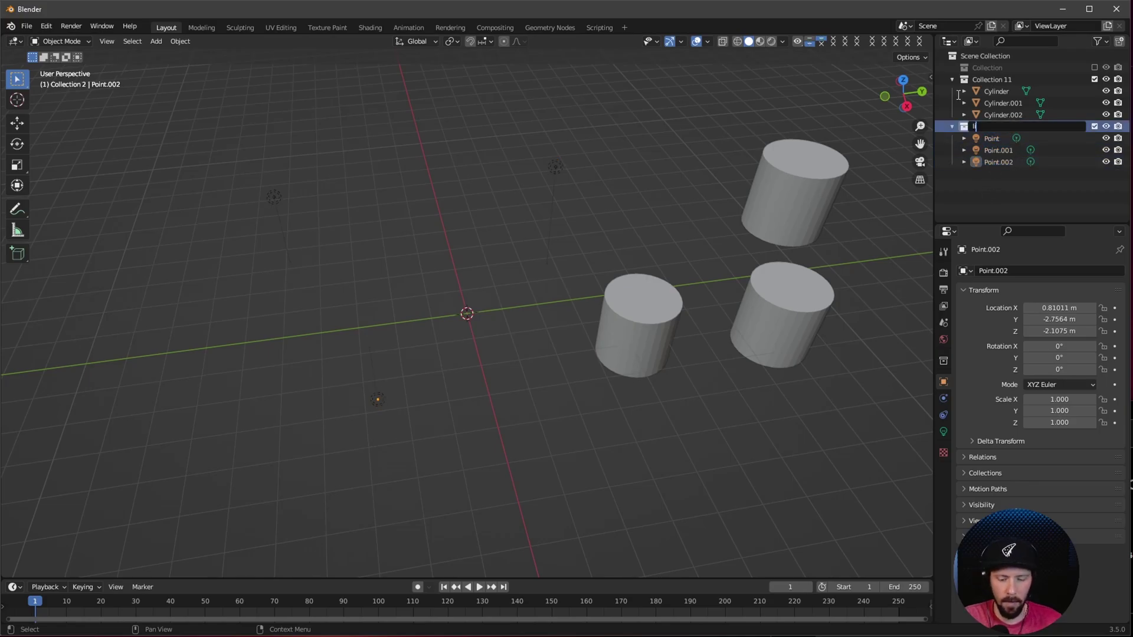
key("Return")
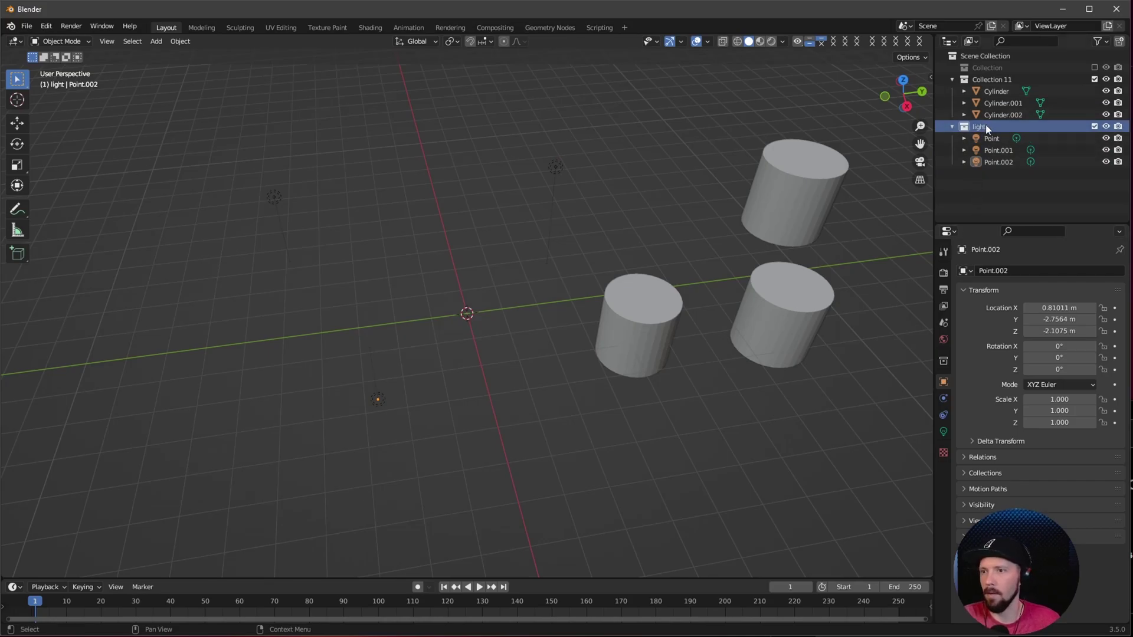
type("s")
key("Return")
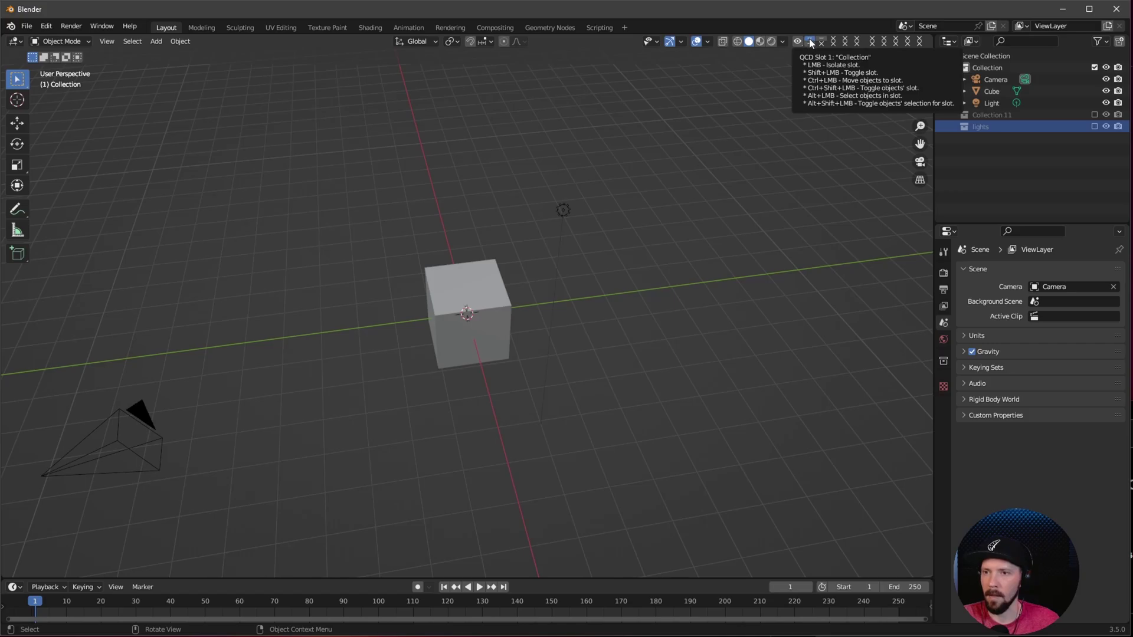
left_click(811, 45)
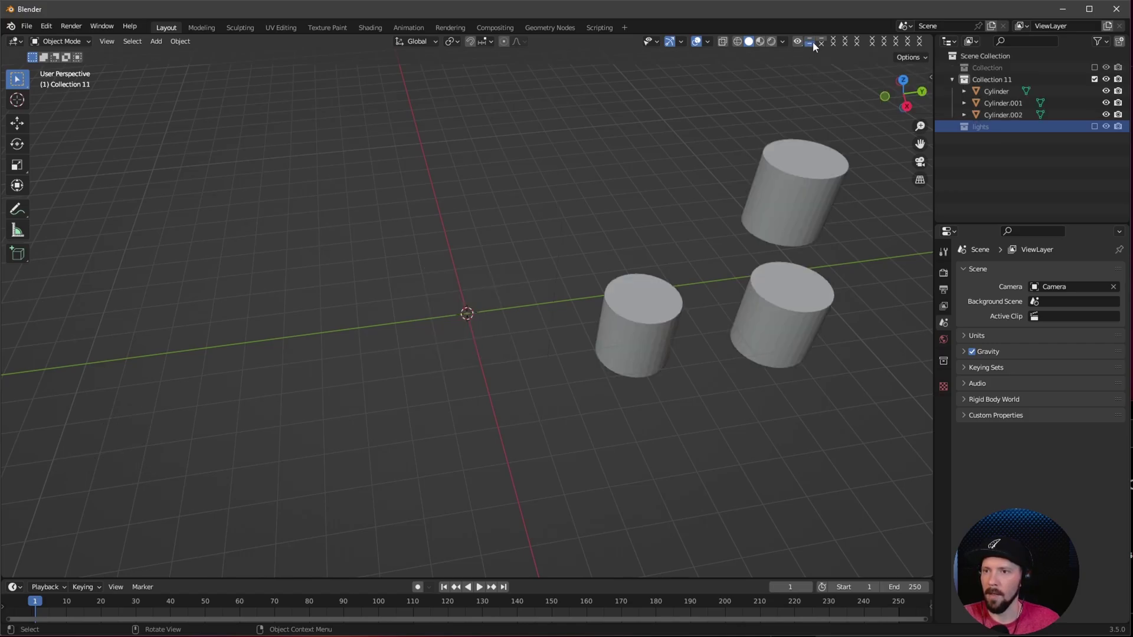
Switch visibility between the default collection, the cylinders' collection and the lights collection through their QCD slots, ending on the cylinders
left_click(821, 39)
left_click(809, 41)
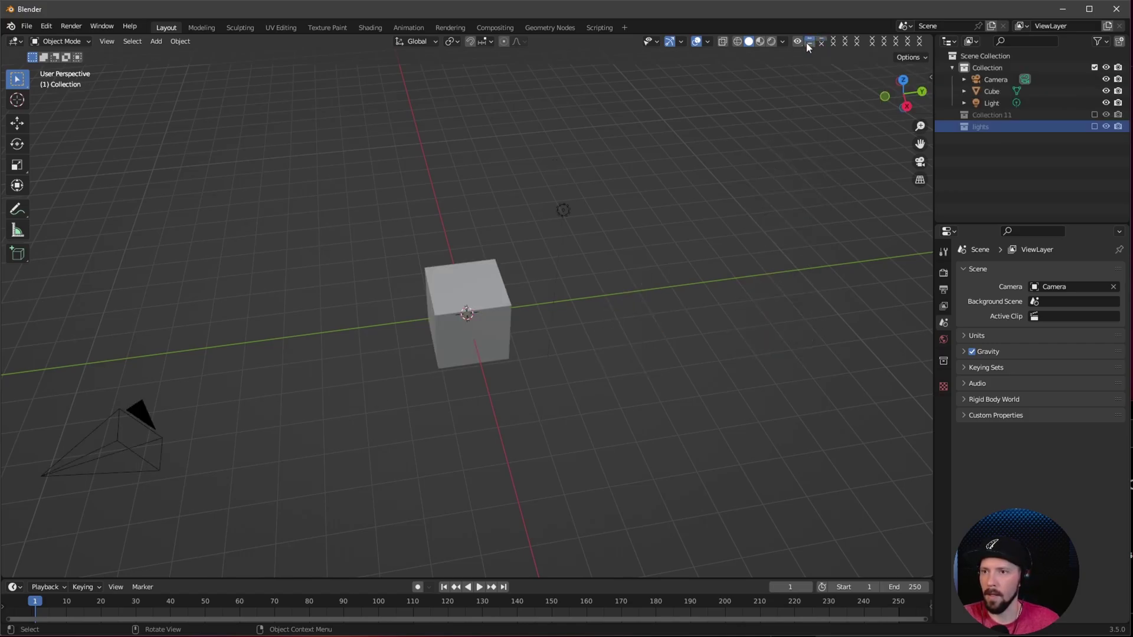
left_click(806, 42)
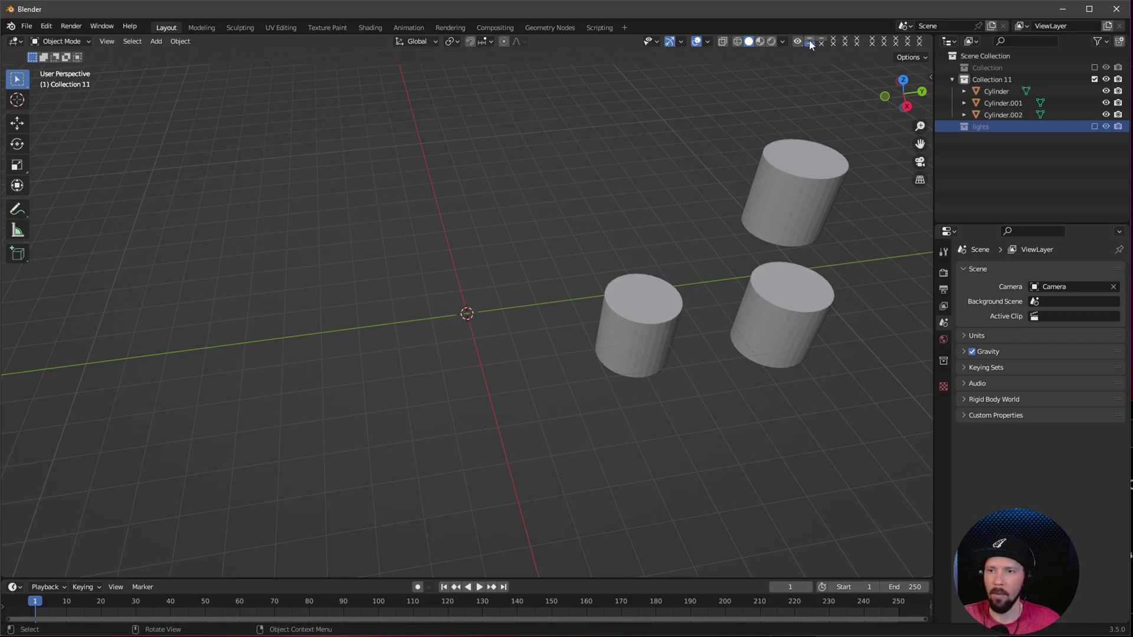
left_click(809, 40)
left_click(812, 42)
left_click(816, 39)
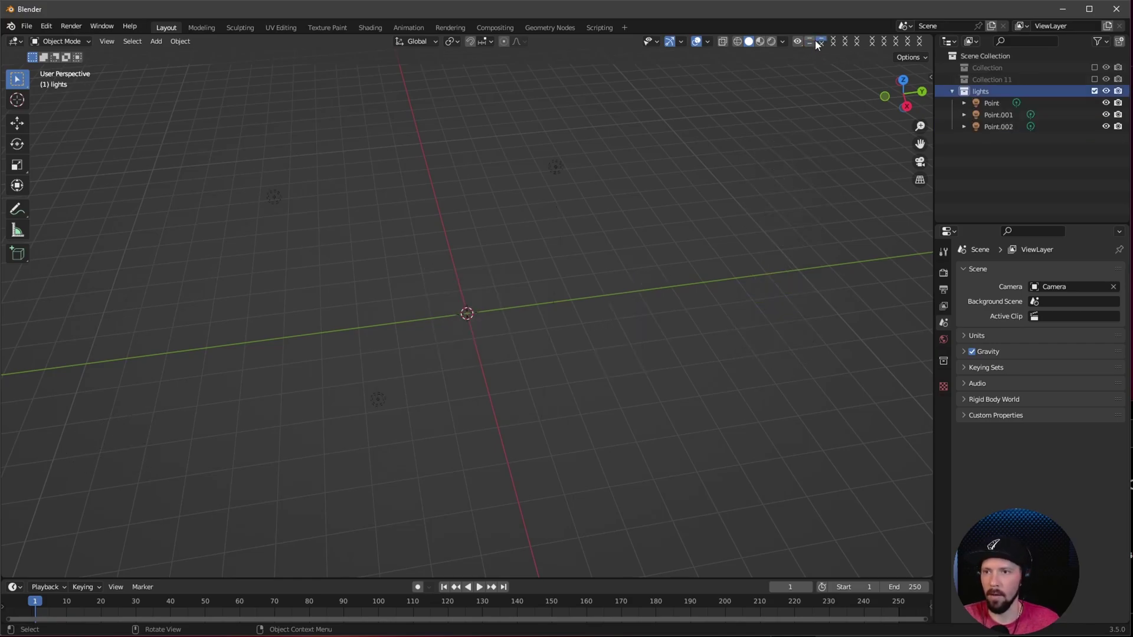
left_click(808, 45)
left_click(809, 44)
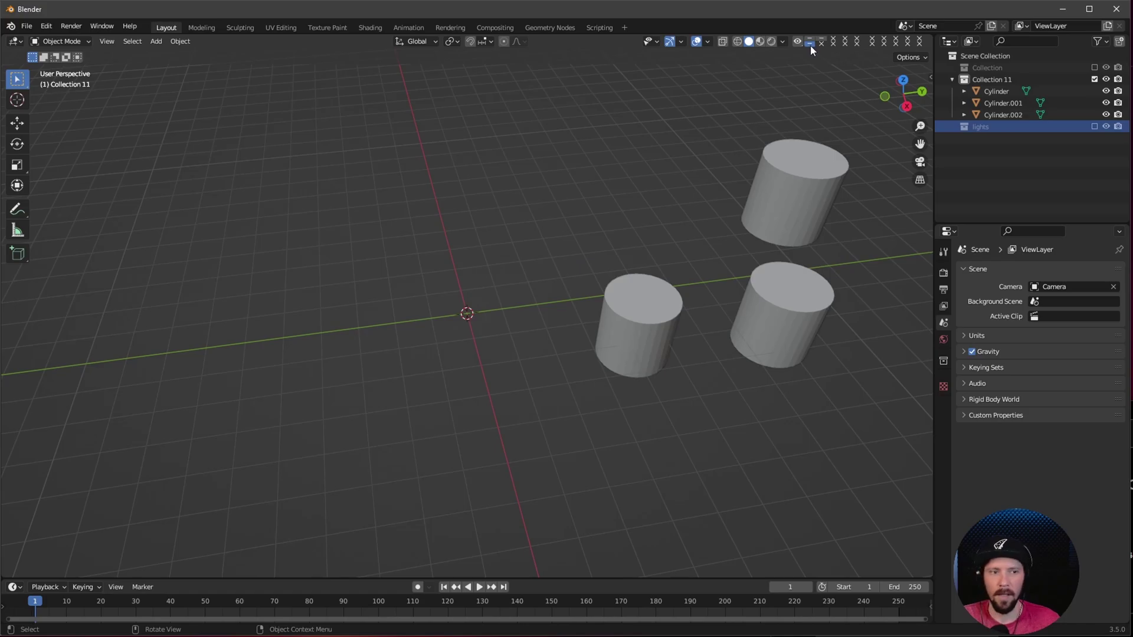
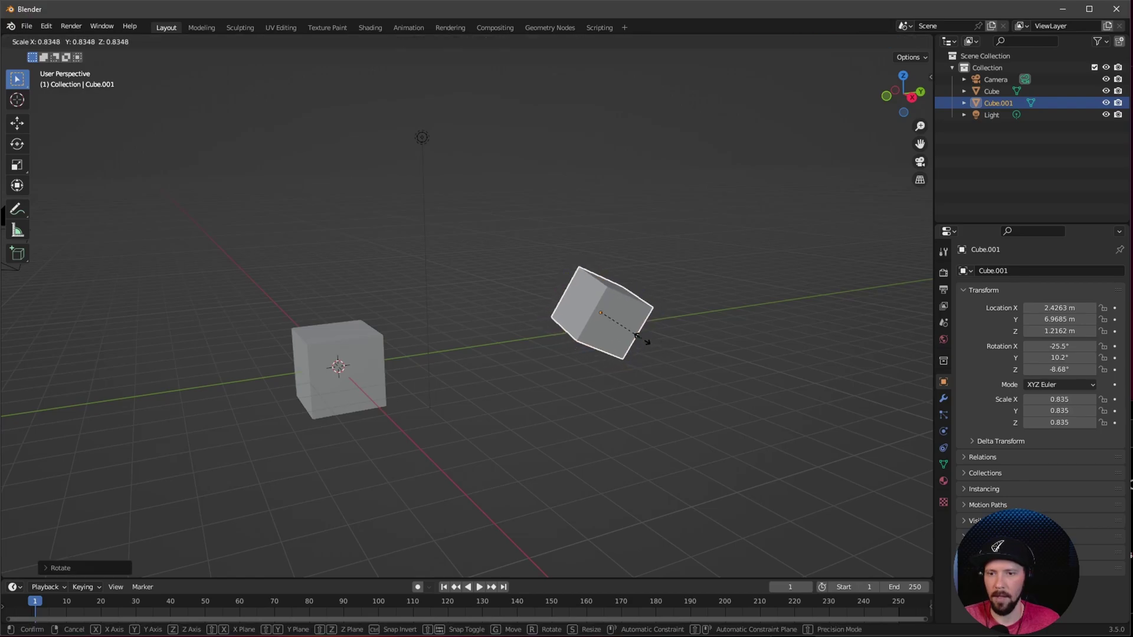
Scale the rotated duplicate cube down to about 0.492 and show its transform values in the viewport
left_click(625, 380)
middle_click_drag(631, 374, 635, 377)
key("n")
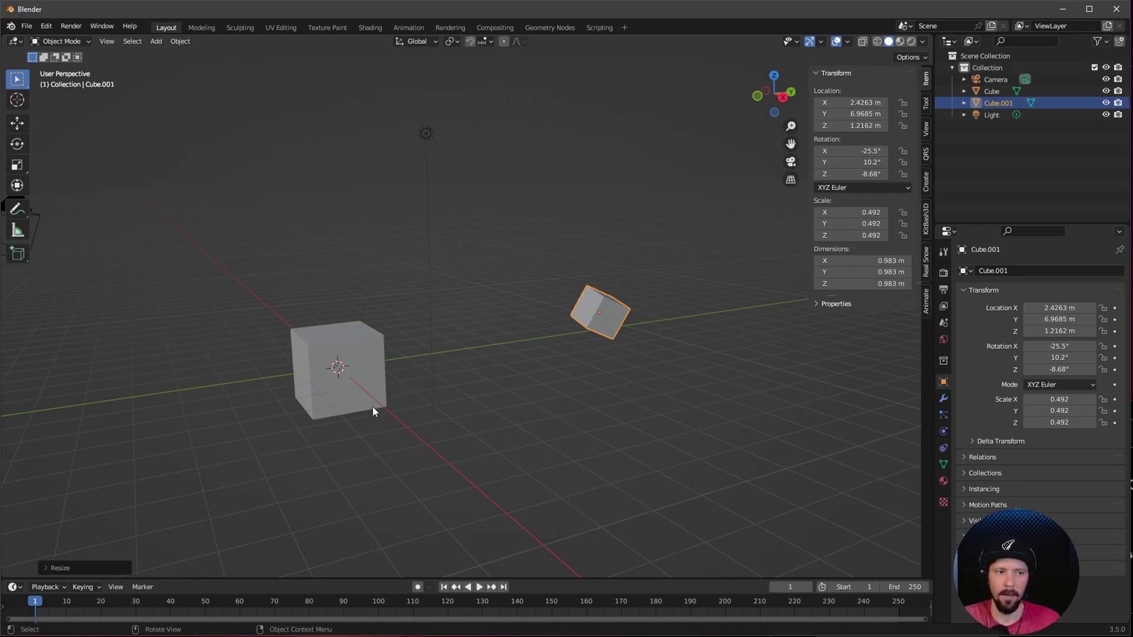
Copy the small tilted cube's rotation onto the cube at the origin with Copy Attributes
left_click(368, 405)
left_click(603, 346)
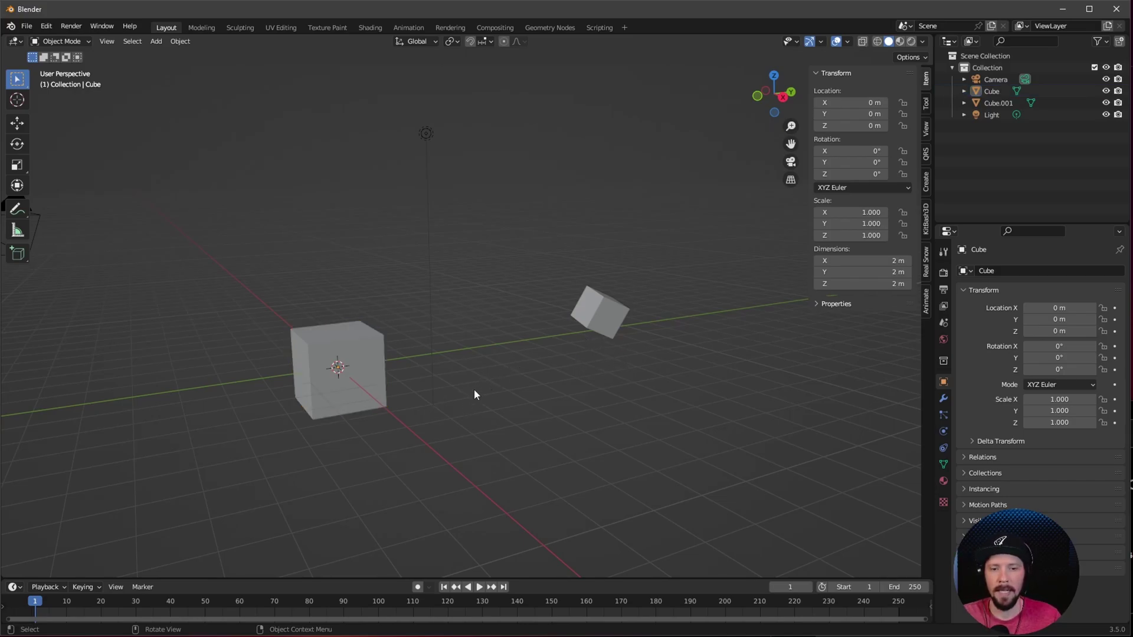
left_click(362, 402)
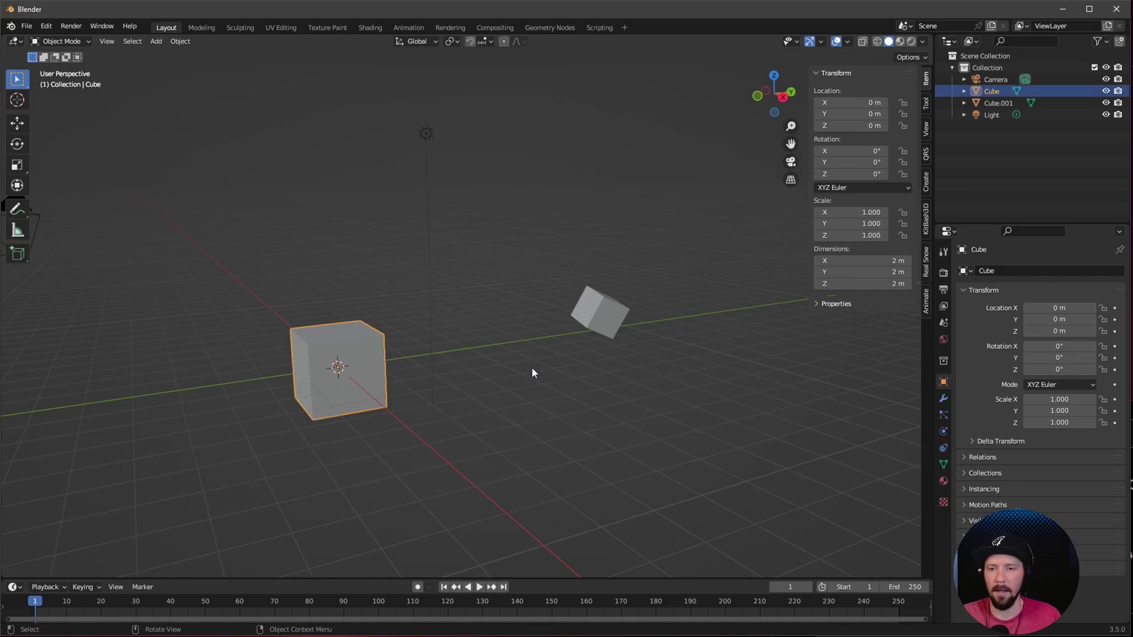
left_click(595, 334, "shift")
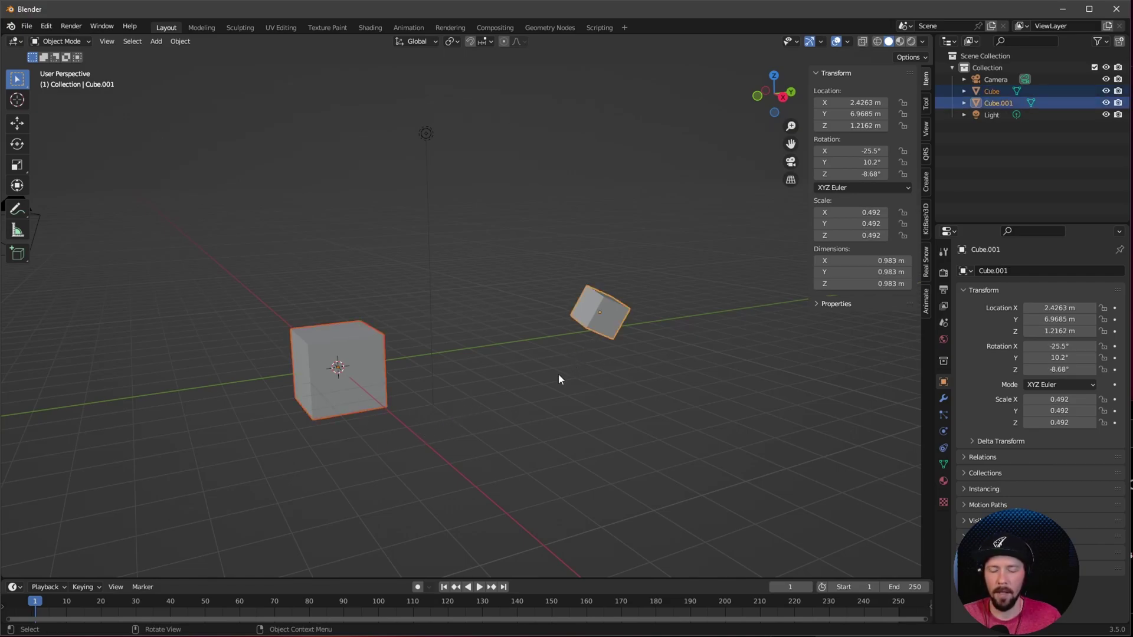
key("ctrl+c")
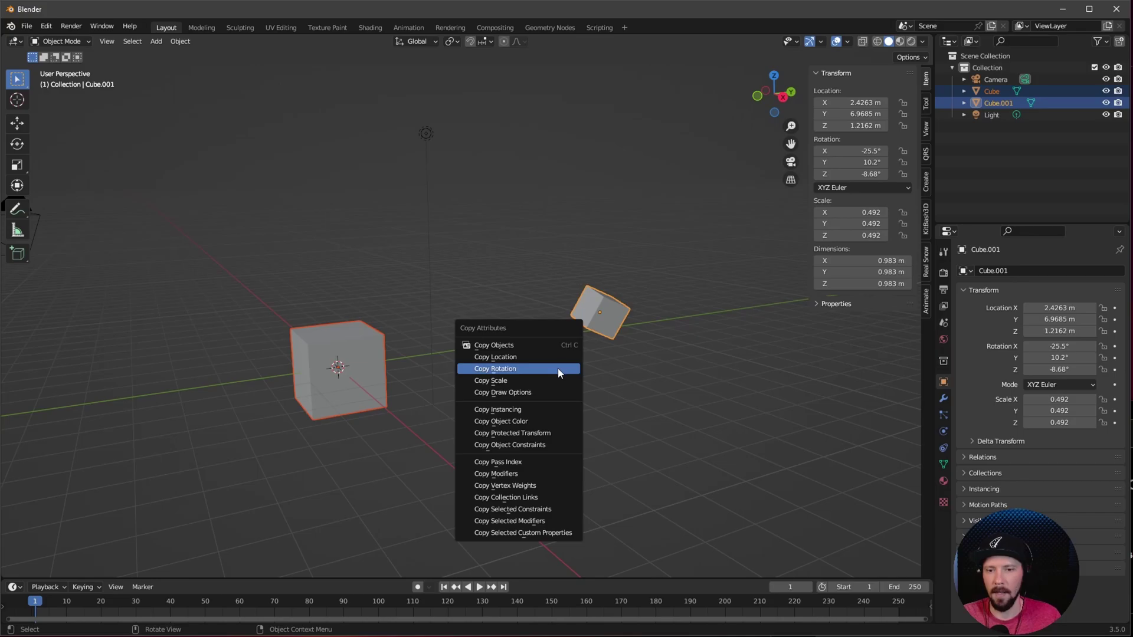
left_click(515, 368)
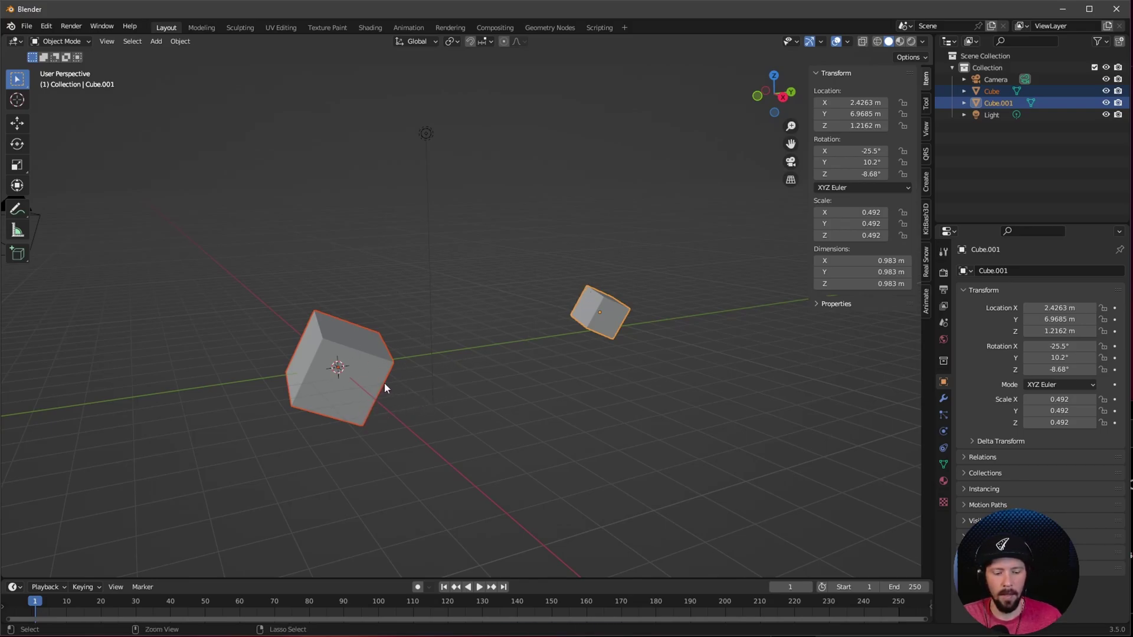
Copy the small tilted cube's scale onto the cube at the origin, then clear the selection
key("ctrl+c")
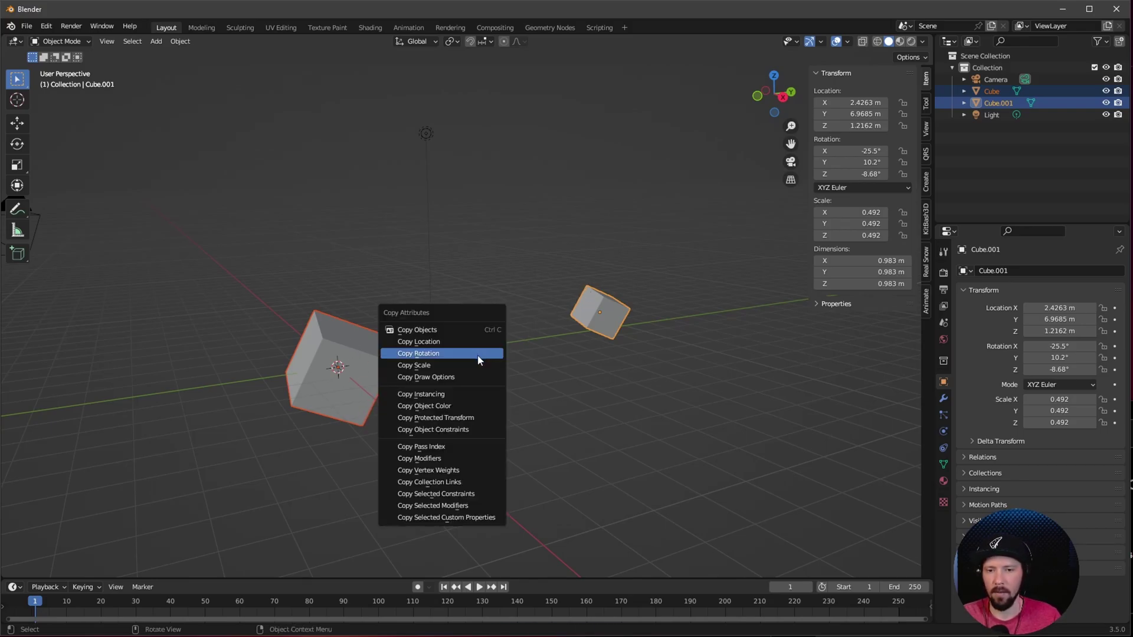
left_click(447, 366)
left_click(447, 397)
Add an Array modifier to the small tilted cube with count 10 and relative offset factors X -1 and Y 3.1
left_click(610, 319)
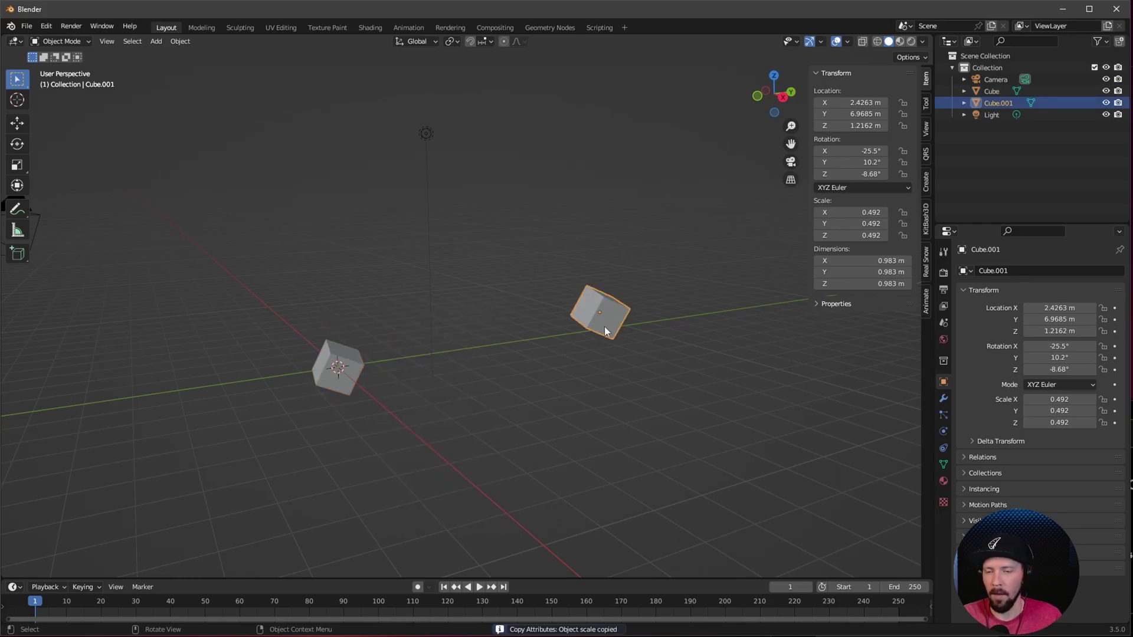
left_click(944, 398)
left_click(1021, 271)
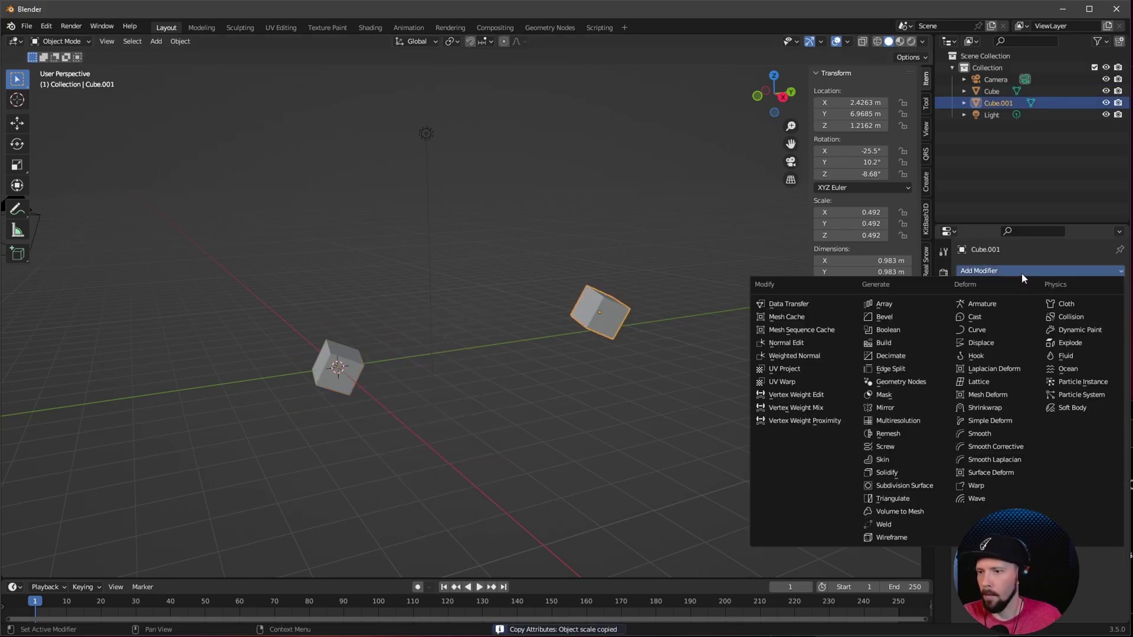
left_click(911, 305)
left_click_drag(1065, 370, 1044, 359)
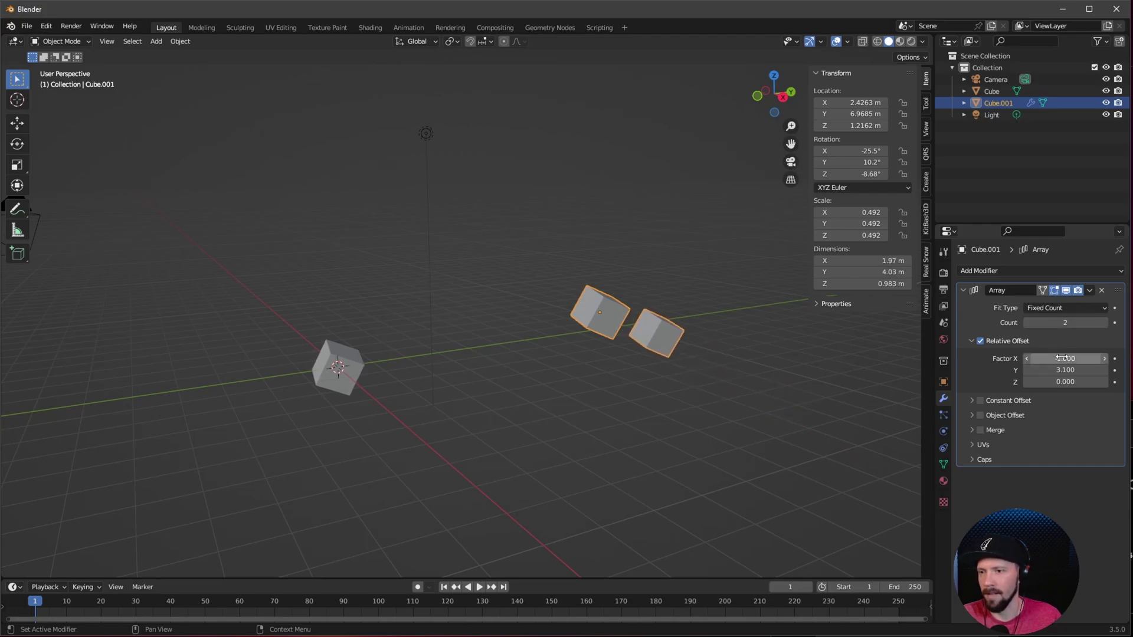
left_click_drag(1069, 323, 1093, 323)
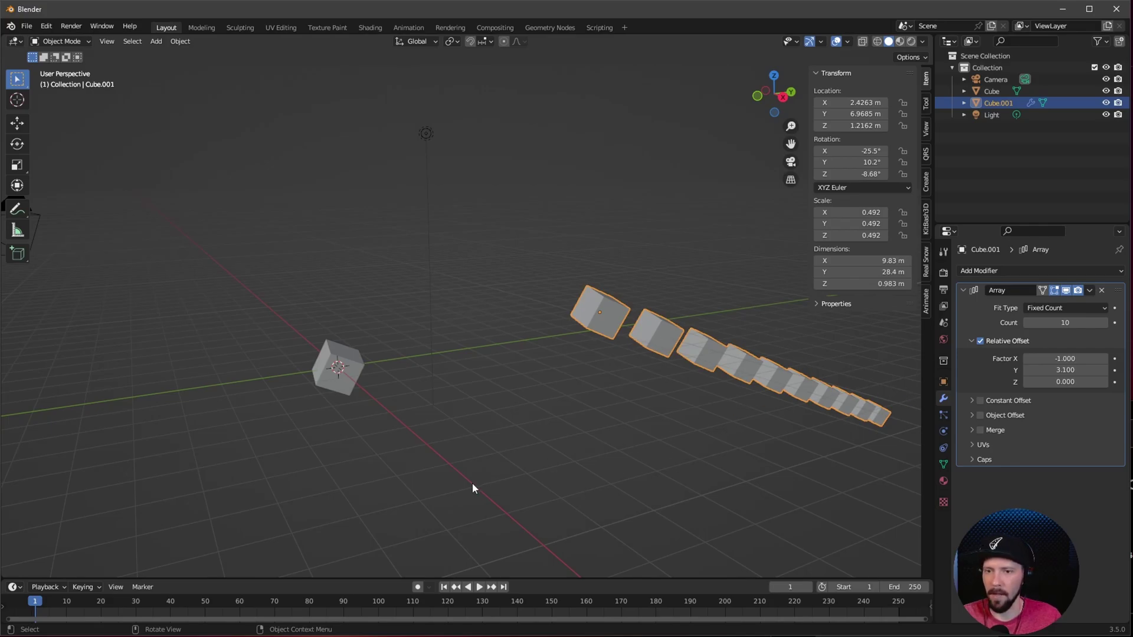
Copy the arrayed cube's modifiers onto the cube at the origin with Copy Attributes
left_click(348, 380)
left_click(598, 313, "shift")
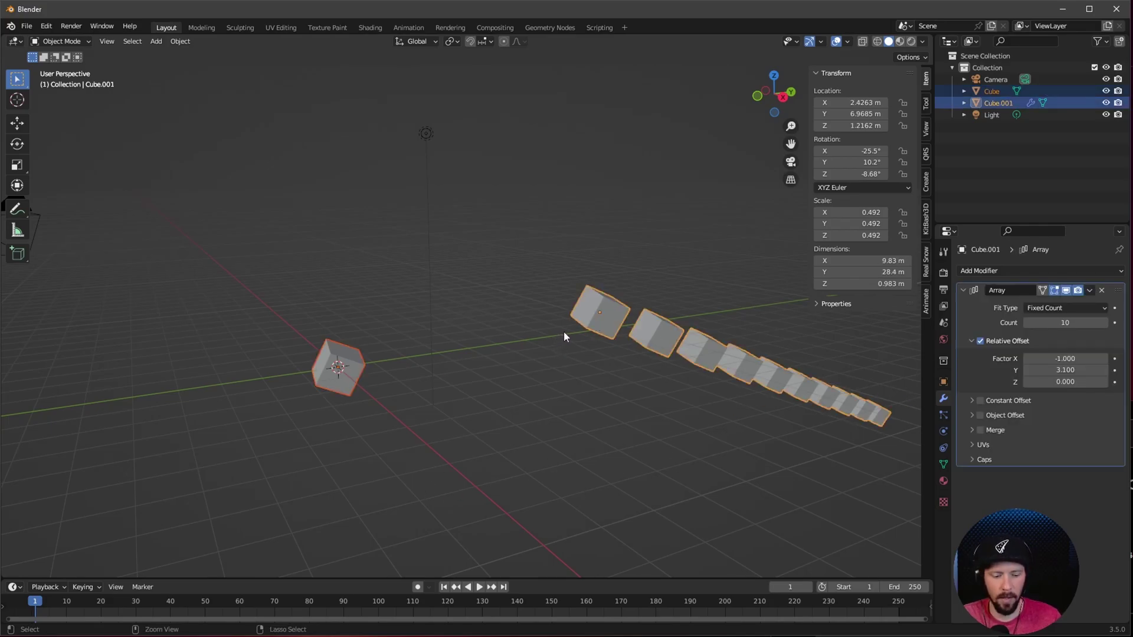
key("ctrl+c")
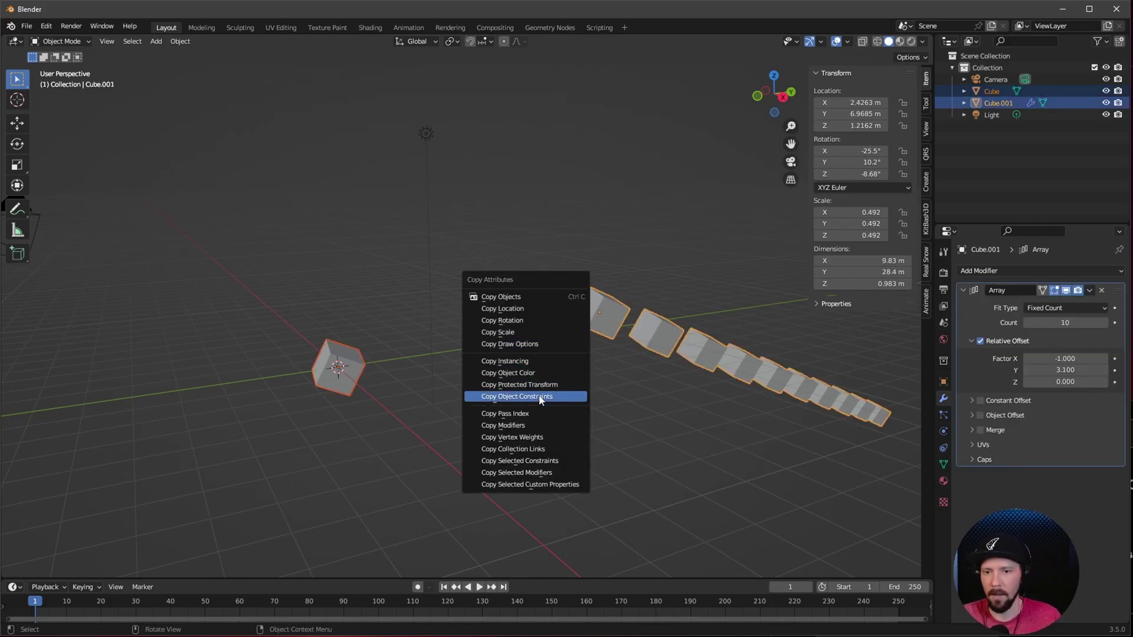
left_click(540, 422)
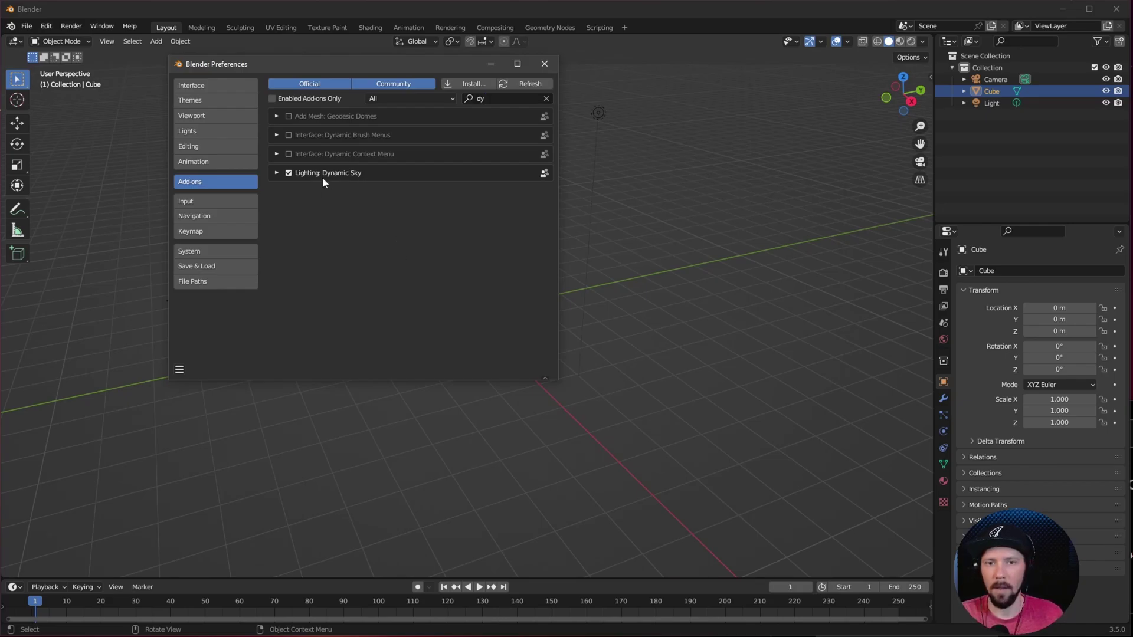
Close the preferences, create a Dynamic Sky world and assign Dynamic_1 as the scene's world
left_click(545, 64)
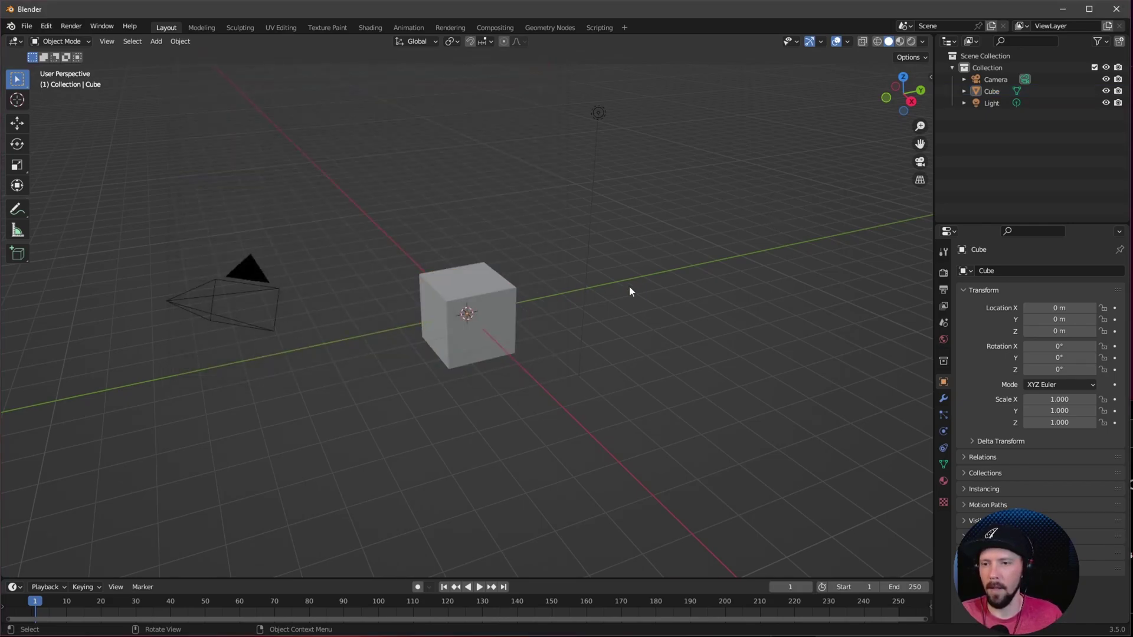
key("n")
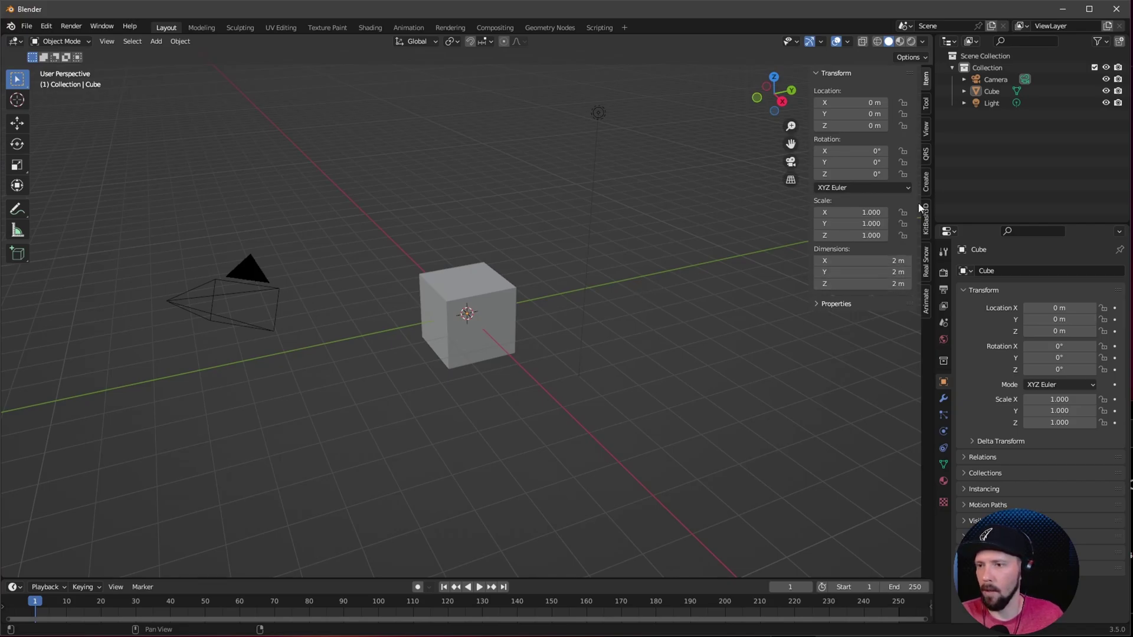
left_click(925, 183)
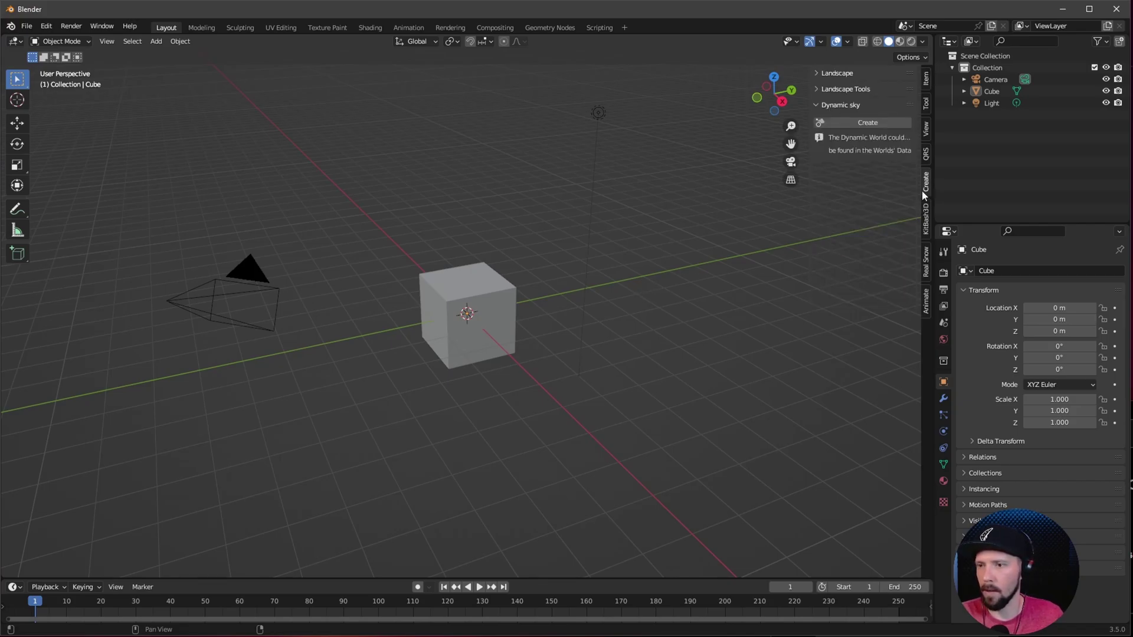
left_click(865, 123)
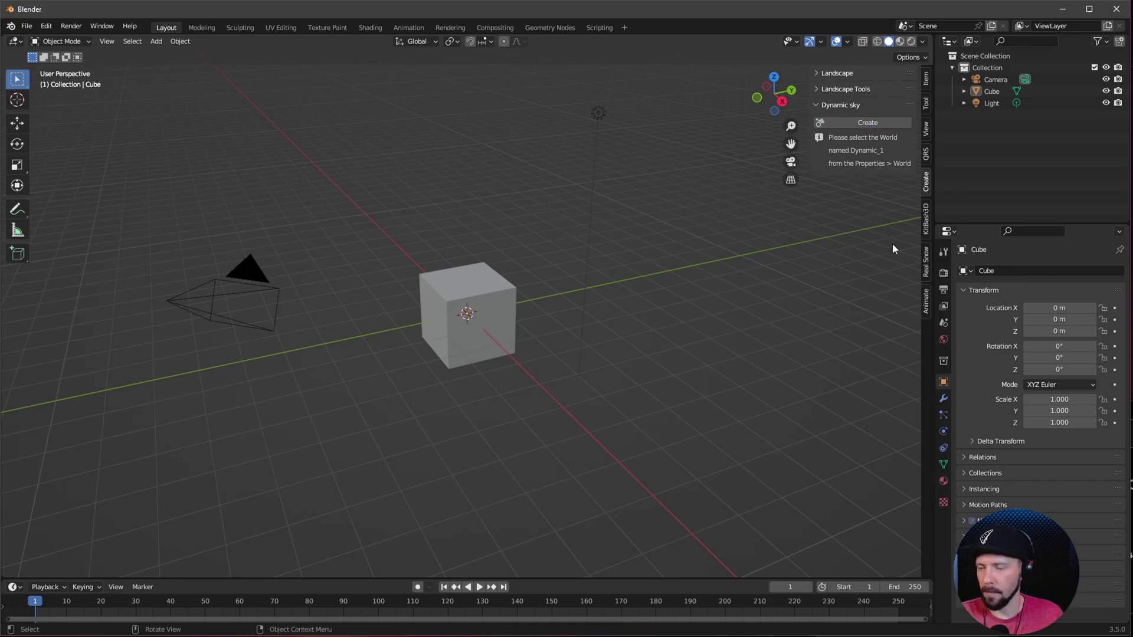
left_click(943, 340)
left_click(966, 271)
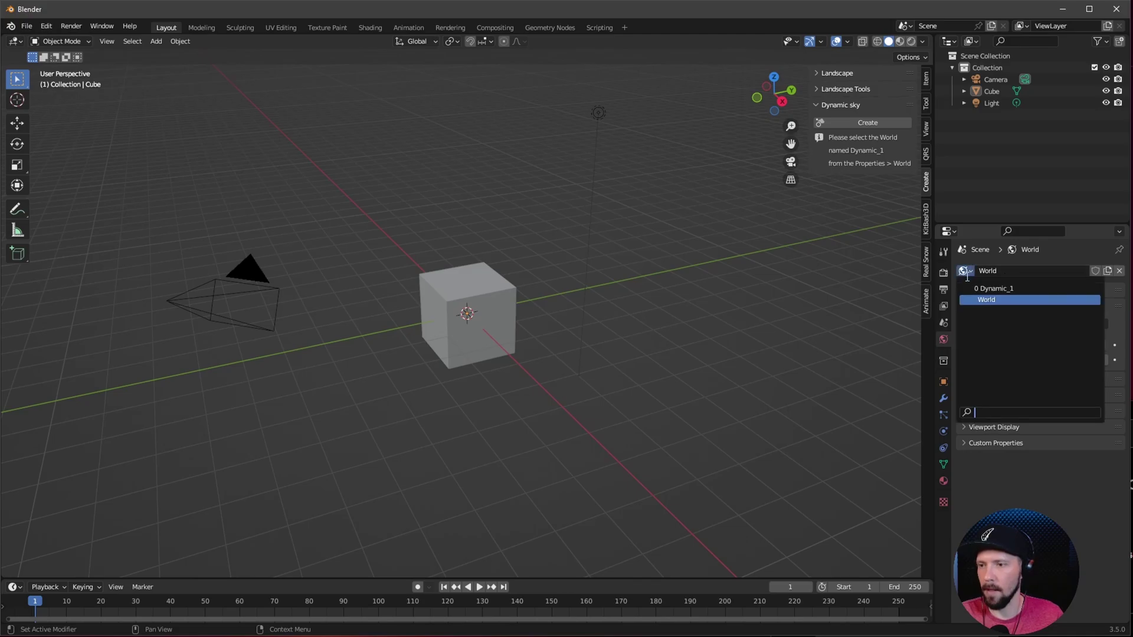
left_click(1003, 289)
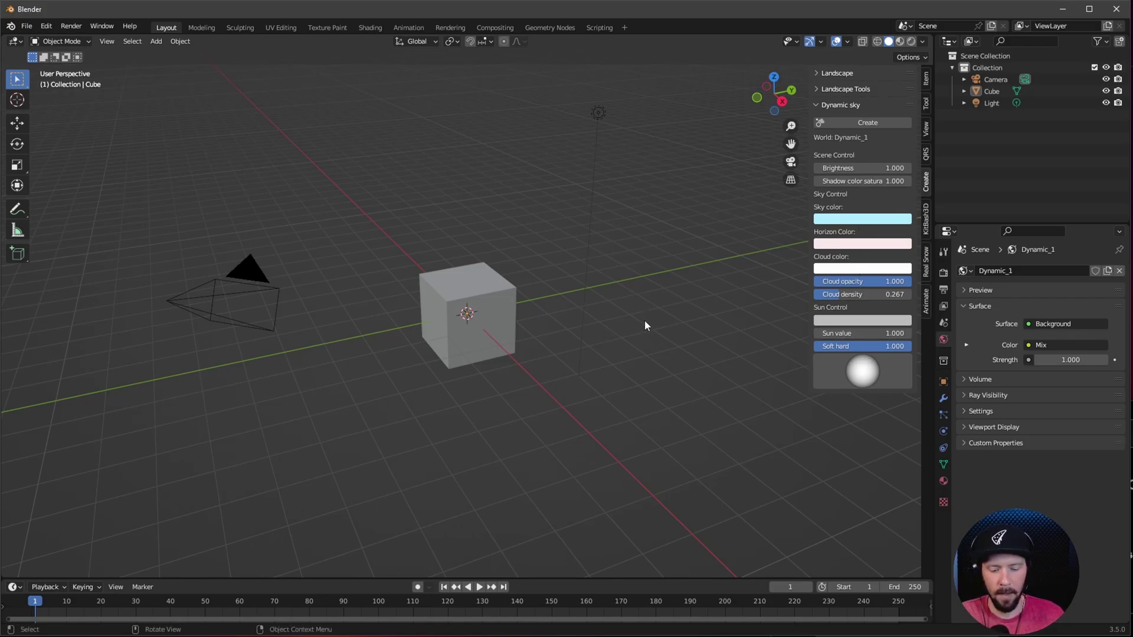
Switch the viewport to rendered shading and set the Cycles device to GPU Compute
key("z")
left_click(646, 255)
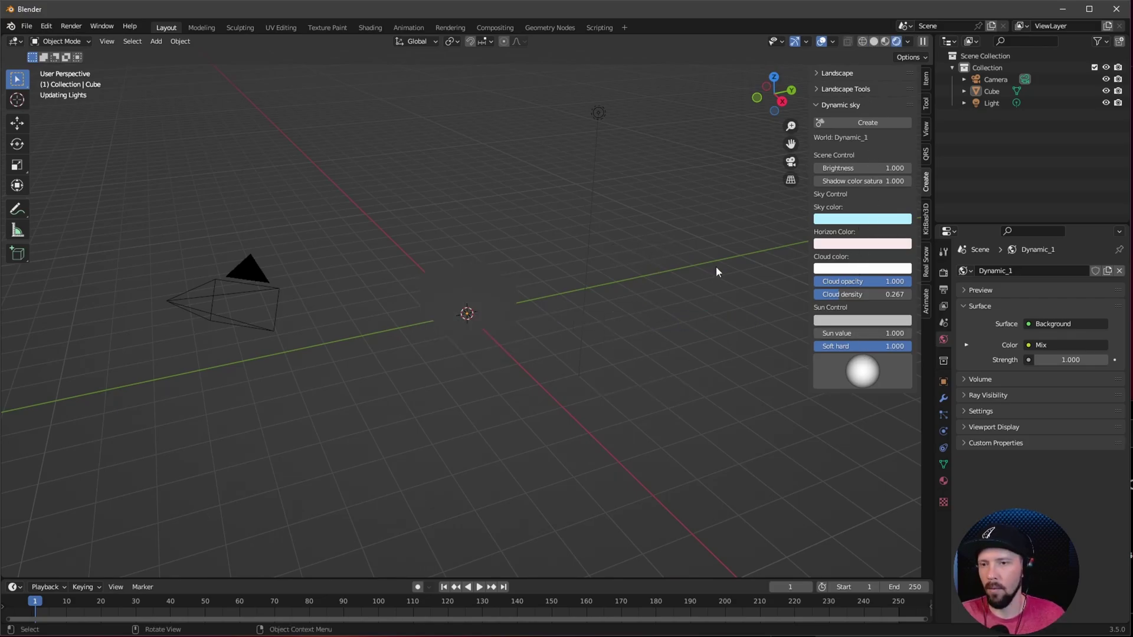
left_click(944, 272)
left_click(1061, 300)
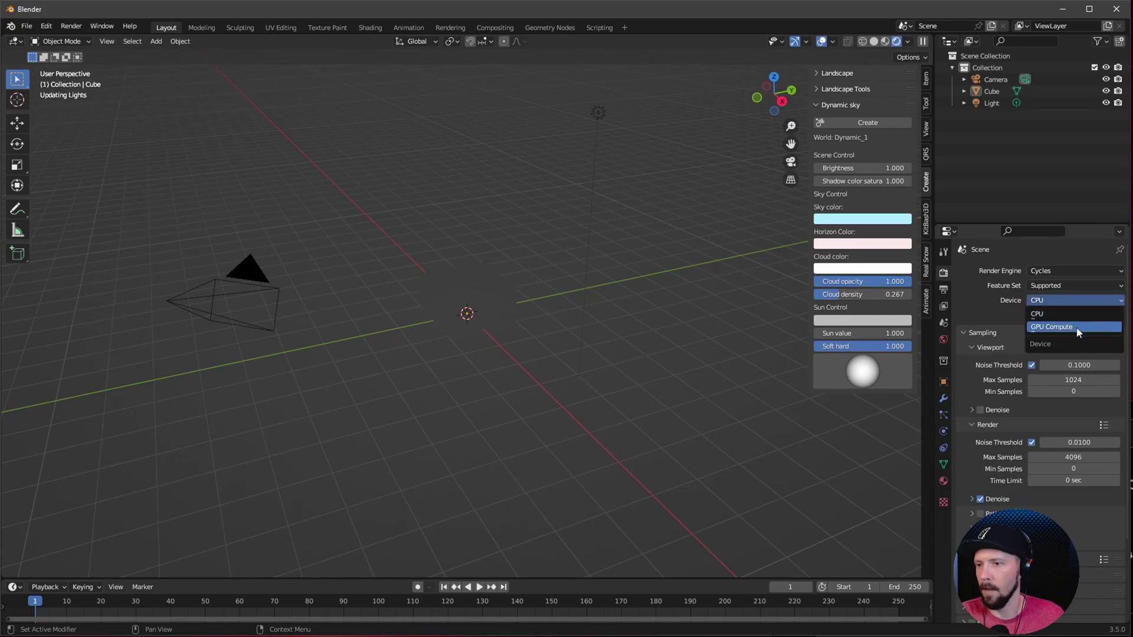
left_click(1071, 331)
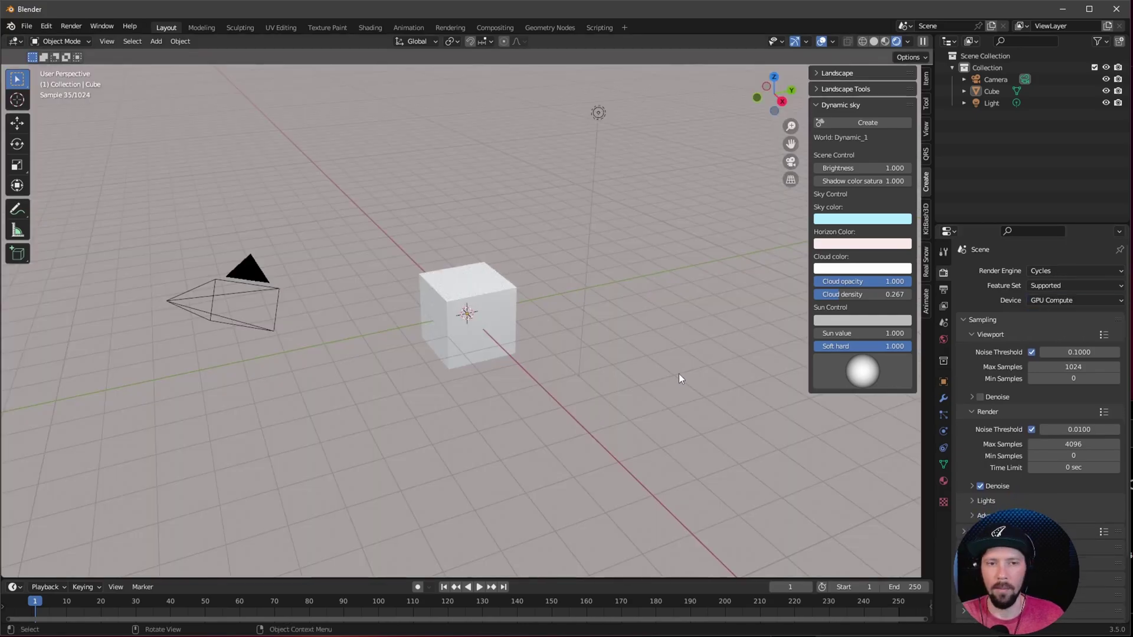
Add a plane at the origin and scale it up into a ground surface extending well beyond the cube
key("shift+a")
left_click(672, 384)
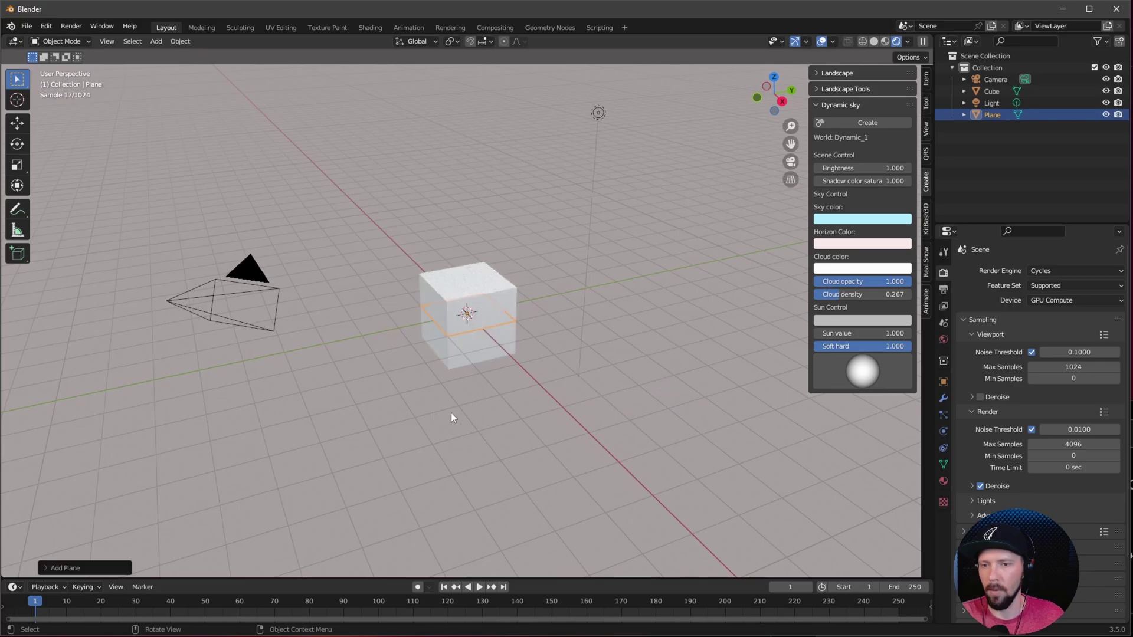
key("s")
left_click(1107, 287)
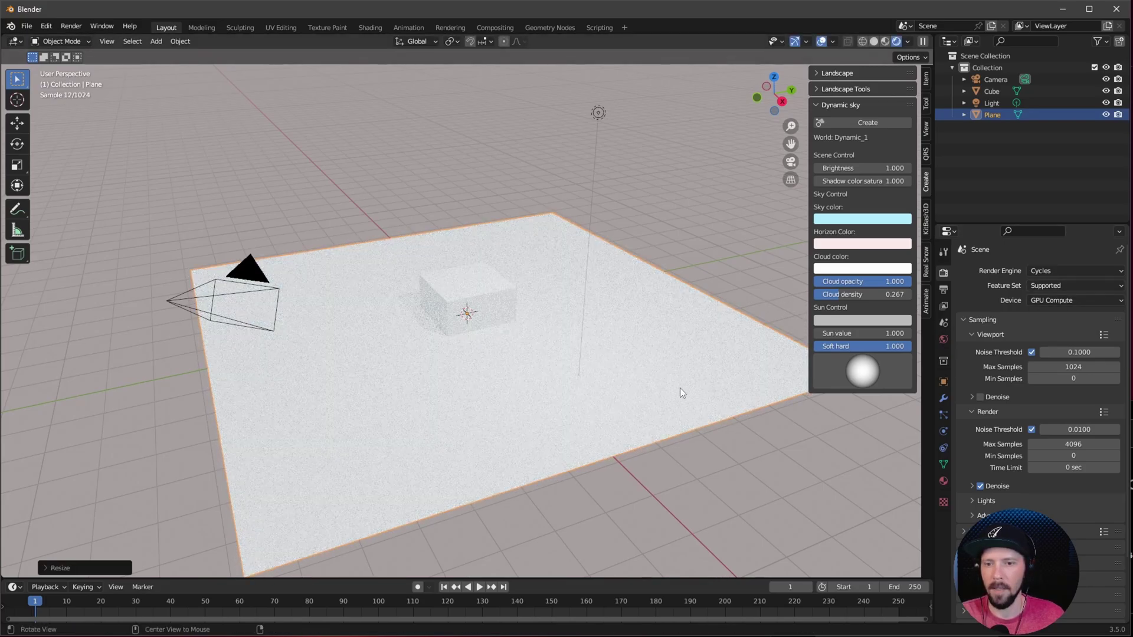
Set the dynamic sky's sky color to a blue with hue about 0.632 and saturation about 0.803
middle_click_drag(680, 388, 597, 371)
left_click(865, 218)
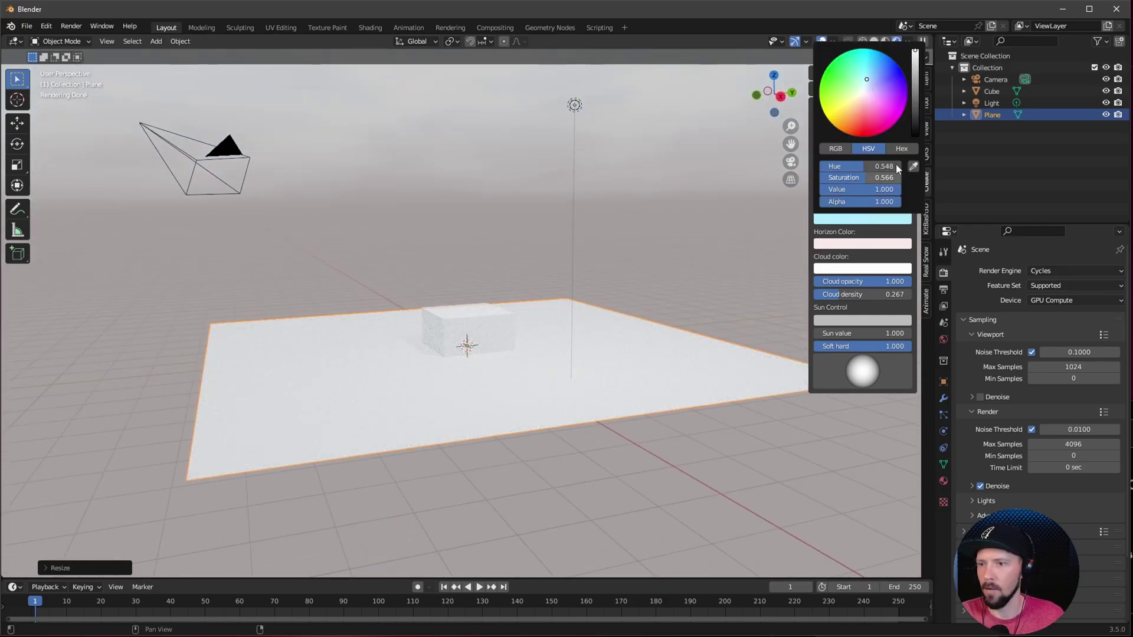
left_click_drag(865, 82, 882, 80)
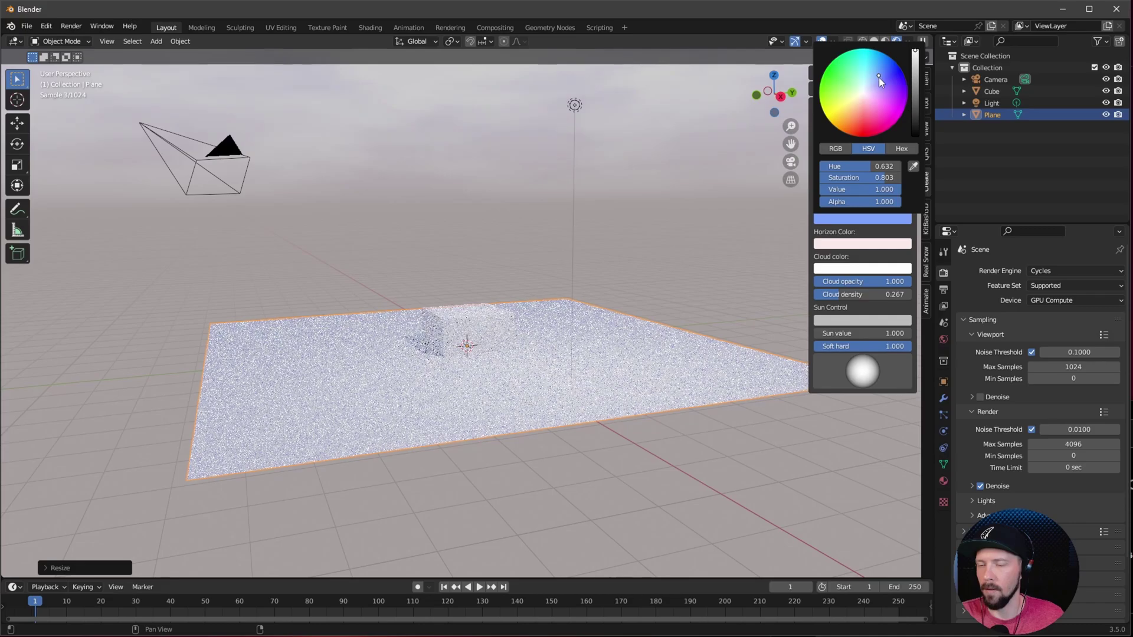
Change the dynamic sky's horizon color to strong pink and its cloud color to light magenta
left_click(858, 245)
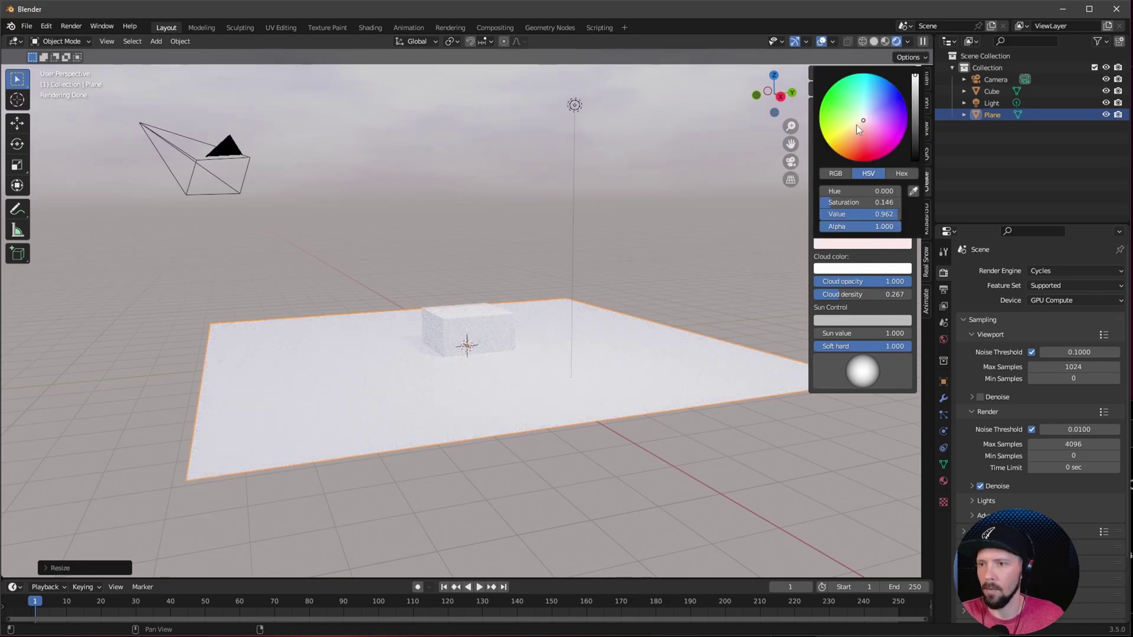
left_click_drag(866, 120, 869, 137)
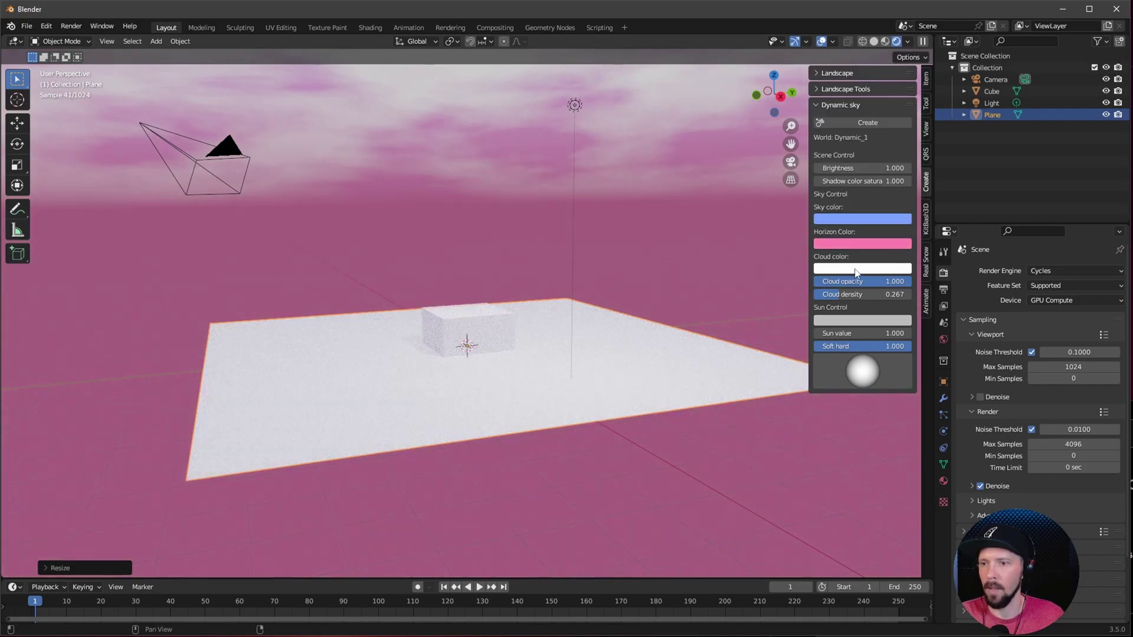
left_click(860, 271)
left_click_drag(891, 169, 877, 158)
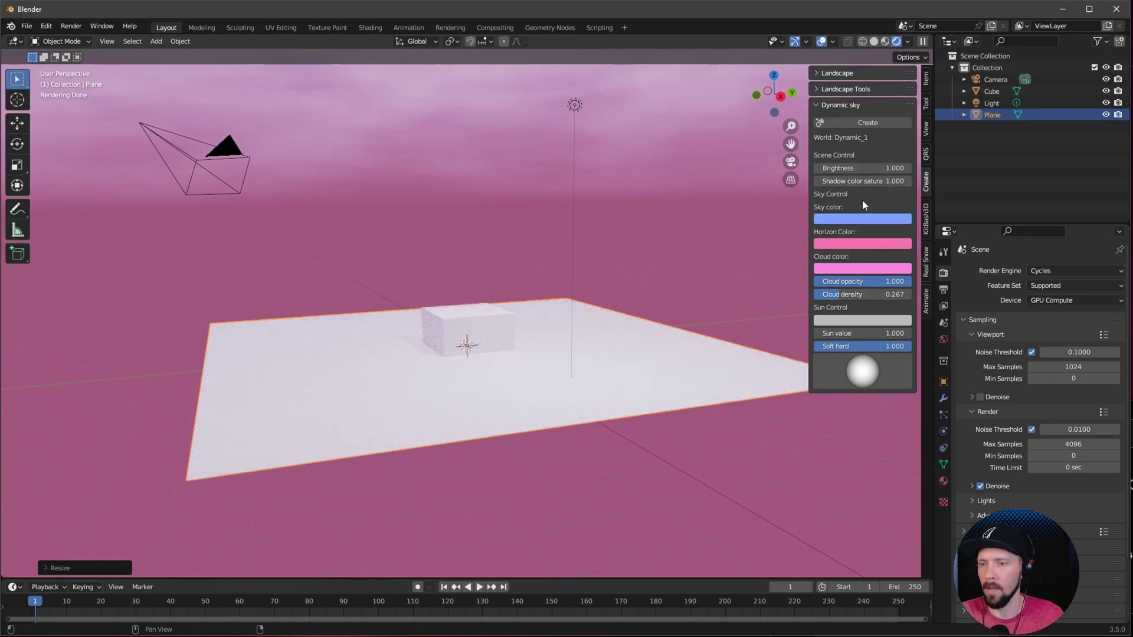
Set the dynamic sky's brightness to 0.200 and delete the scene's light
left_click_drag(890, 167, 878, 167)
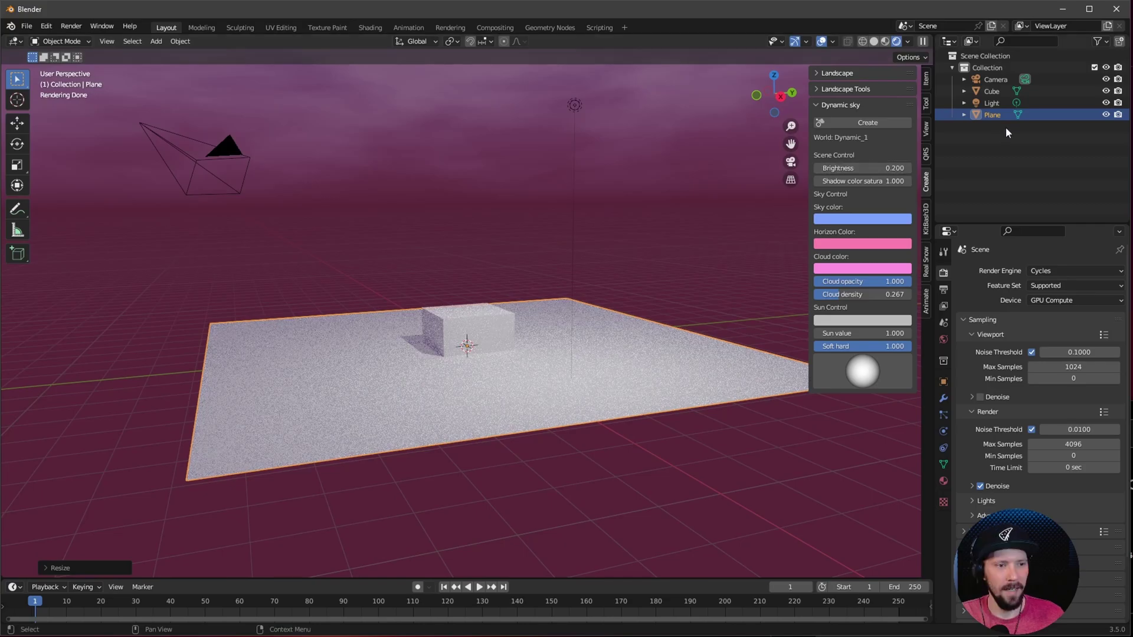
left_click(992, 103)
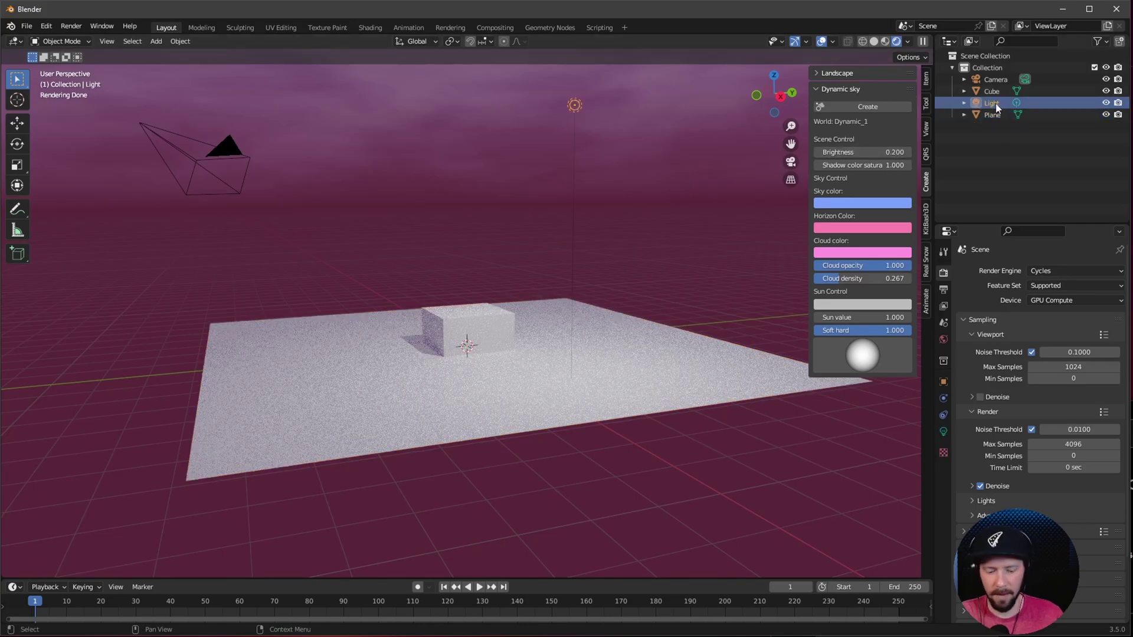
key("x")
Set the dynamic sky's cloud density to 1.000 and check the clouds above the horizon
middle_click_drag(590, 307, 801, 282)
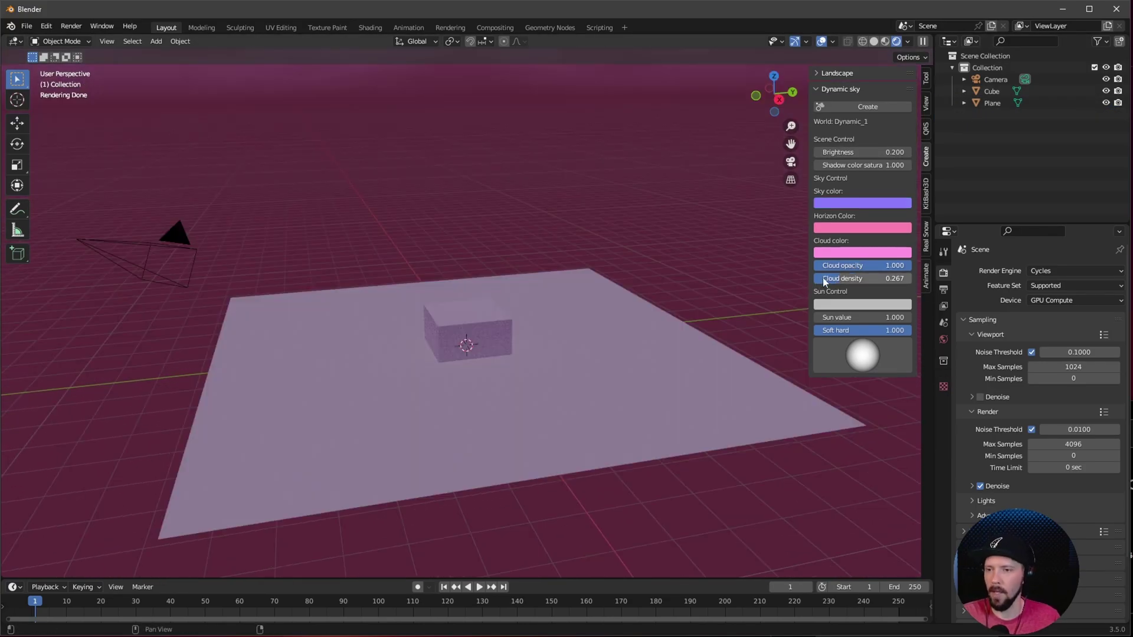
middle_click_drag(661, 306, 767, 318)
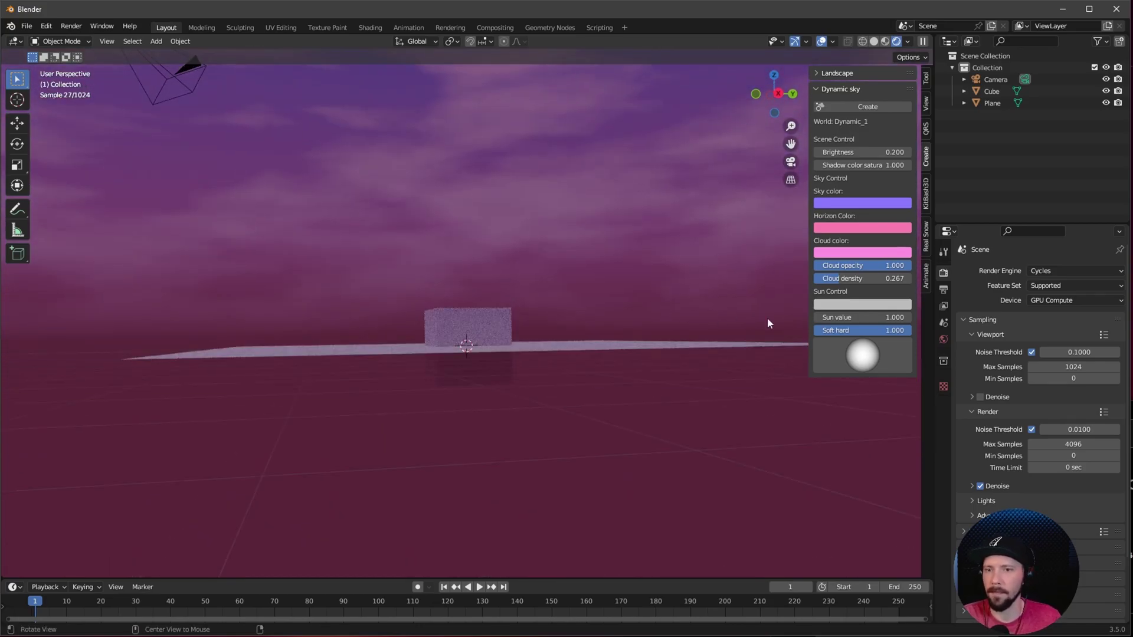
left_click_drag(841, 282, 909, 280)
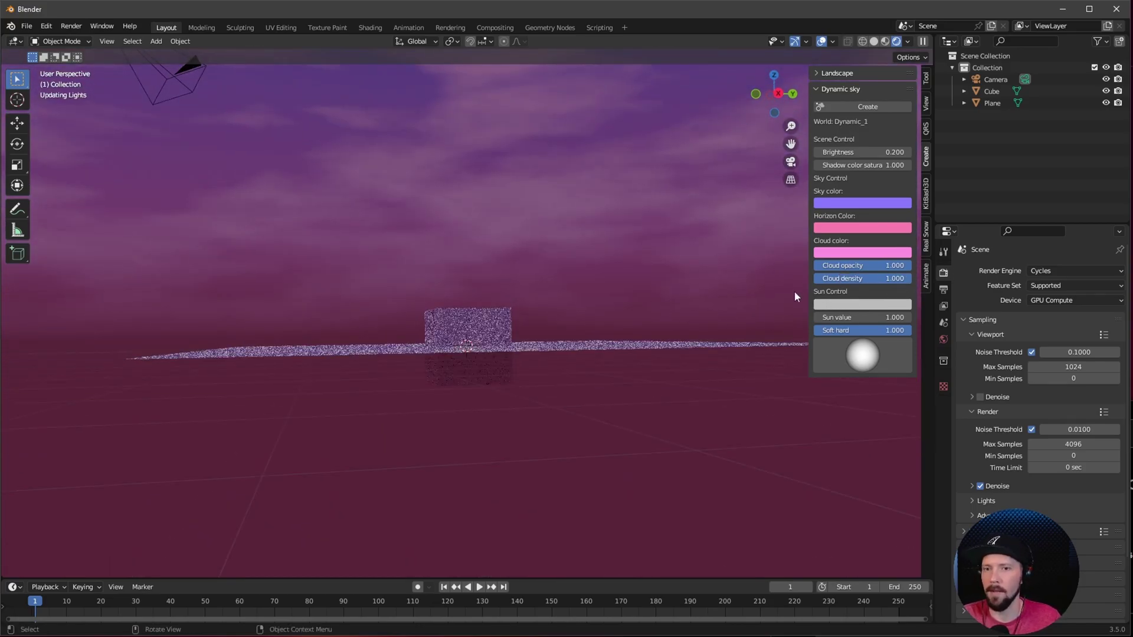
middle_click_drag(650, 321, 705, 331)
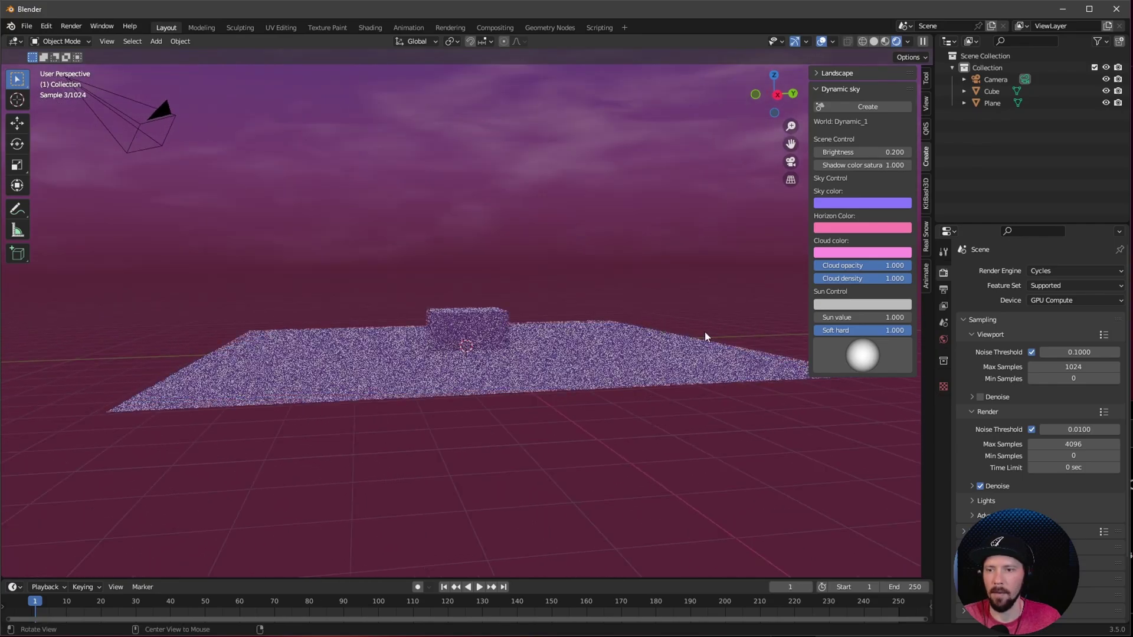
Tint the dynamic sky's sun color to a muted pink
left_click(871, 305)
left_click_drag(870, 182, 870, 182)
middle_click_drag(767, 253, 683, 341)
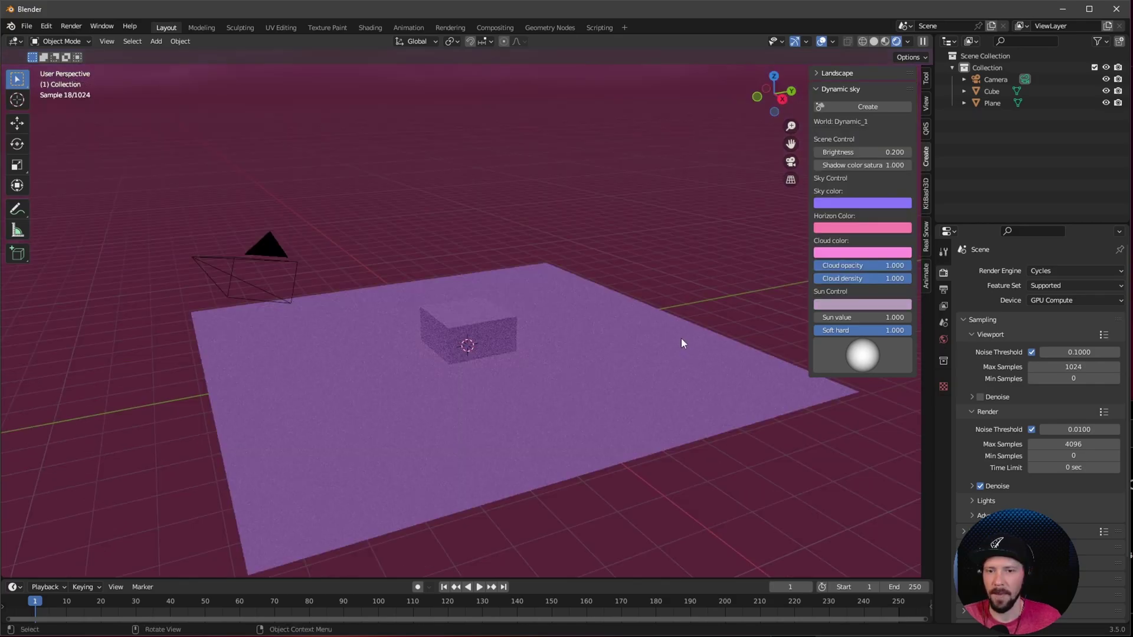
left_click(883, 303)
left_click(870, 186)
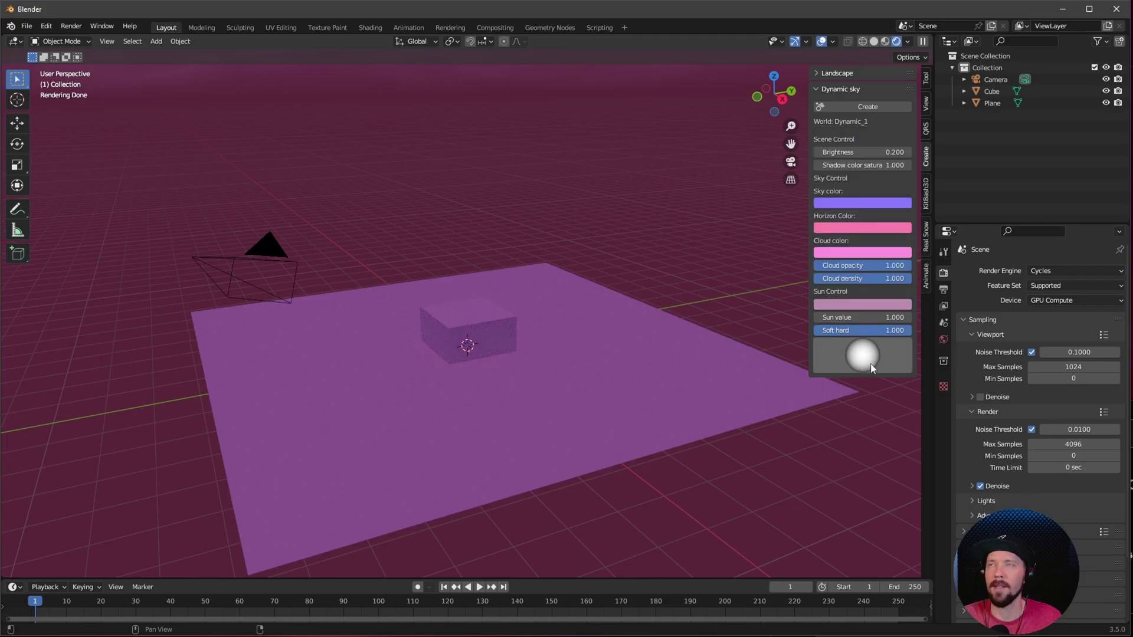
Rotate the dynamic sky's sun direction so the sunlight reaches the cube from the side
mouse_move(865, 357)
left_mouse_down()
mouse_move(941, 353)
mouse_move(961, 337)
mouse_move(934, 334)
left_mouse_up()
middle_click_drag(531, 378, 579, 369)
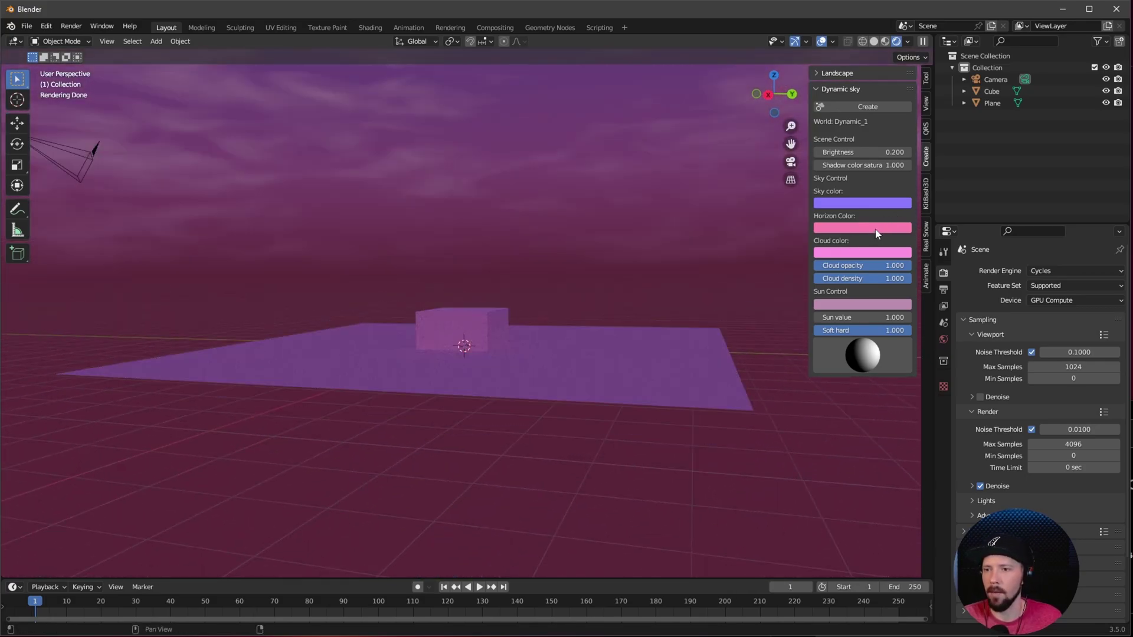
left_click(859, 254)
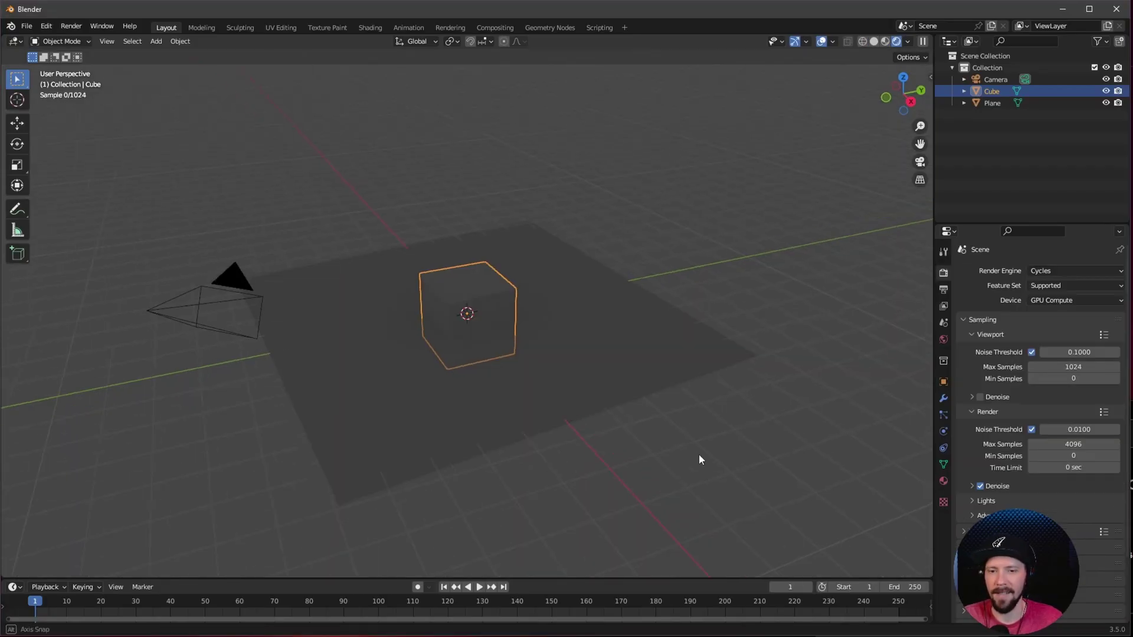
Select the cube and add a 3 Point Lights setup around it
left_click(992, 104)
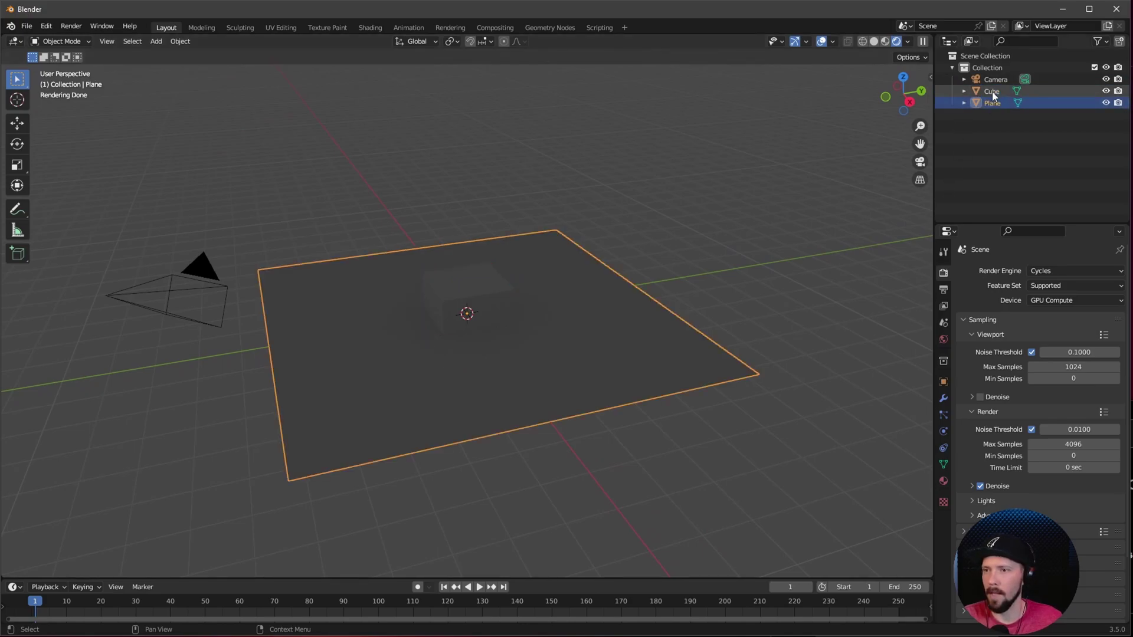
left_click(993, 91)
middle_click_drag(562, 376, 504, 325)
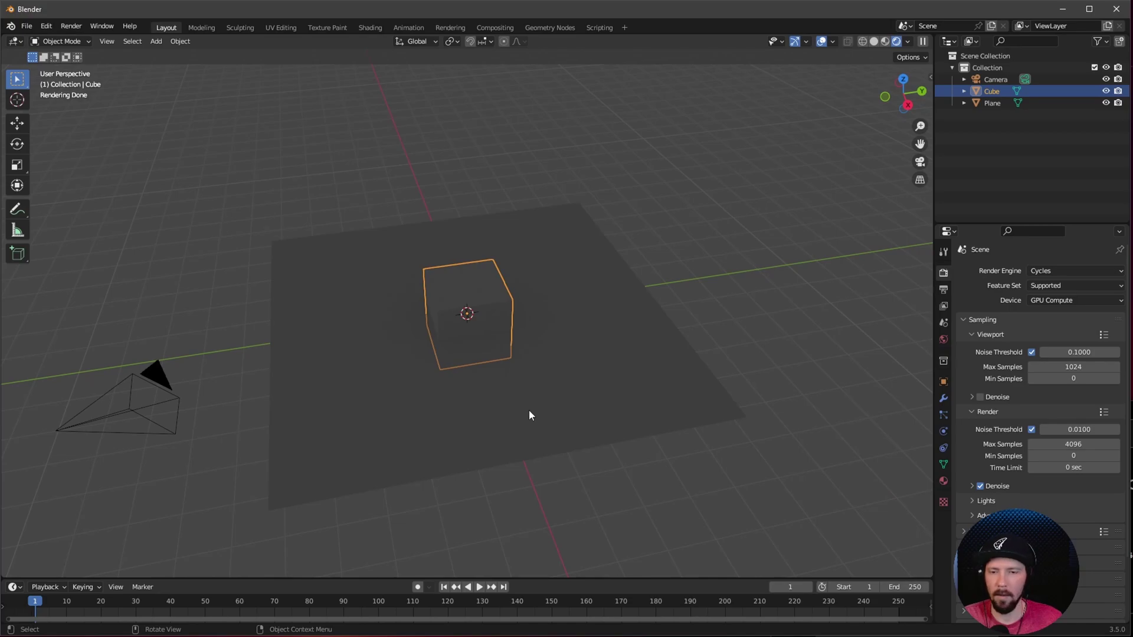
middle_click_drag(529, 415, 544, 392)
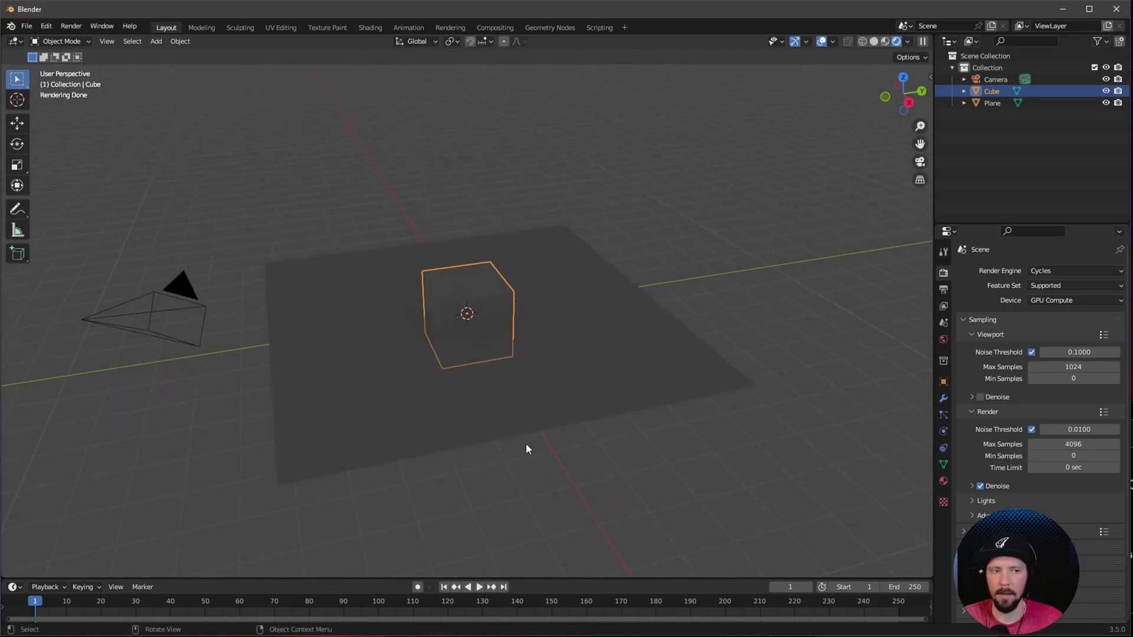
key("shift+a")
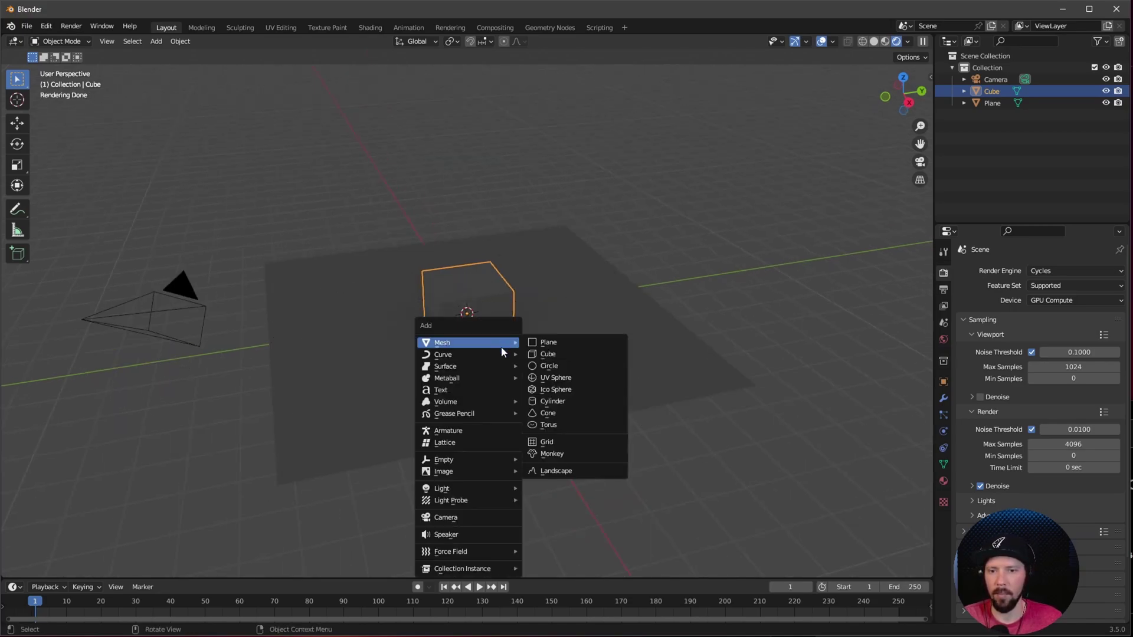
mouse_move(471, 489)
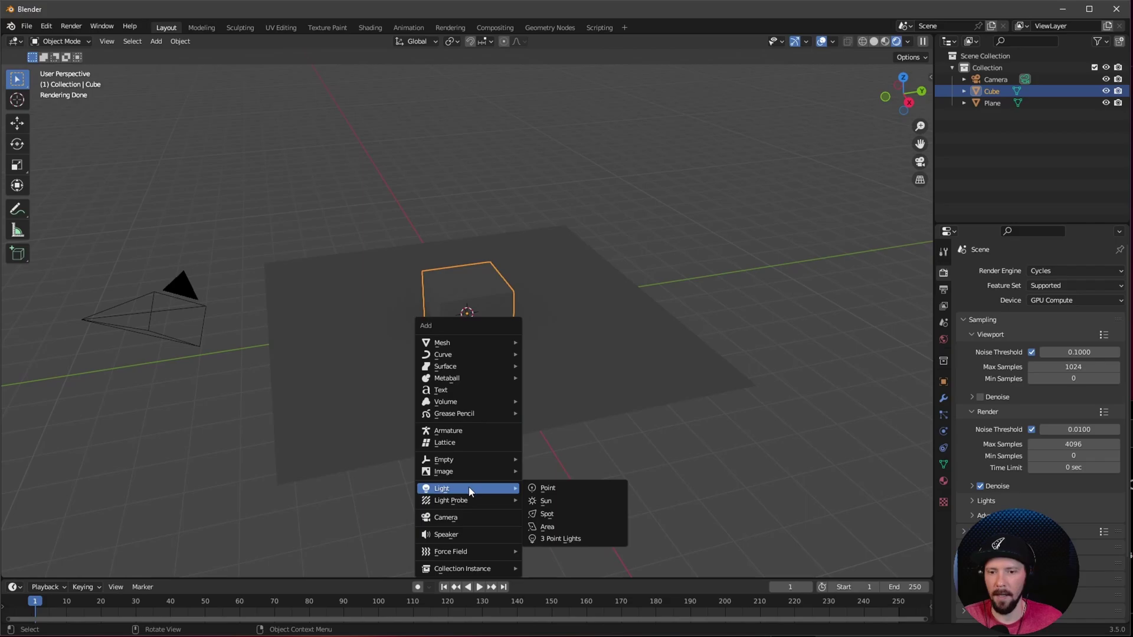
left_click(577, 540)
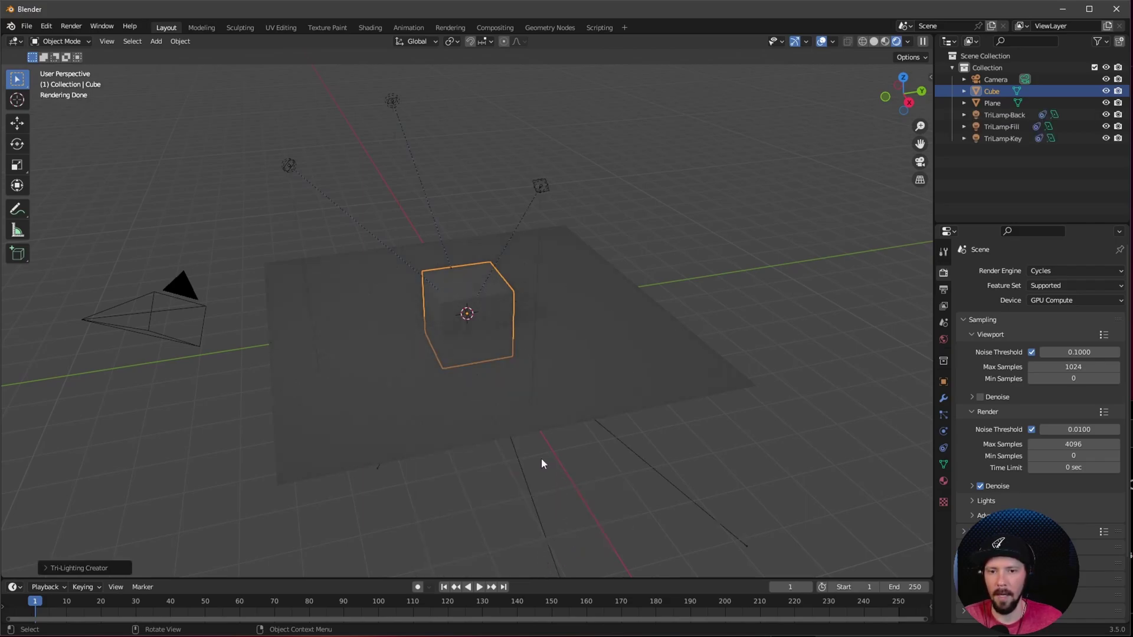
Set the three-point lighting to height 5.15, distance 5.9 m, base energy 66, left angle 32 and back angle 193
left_click(43, 569)
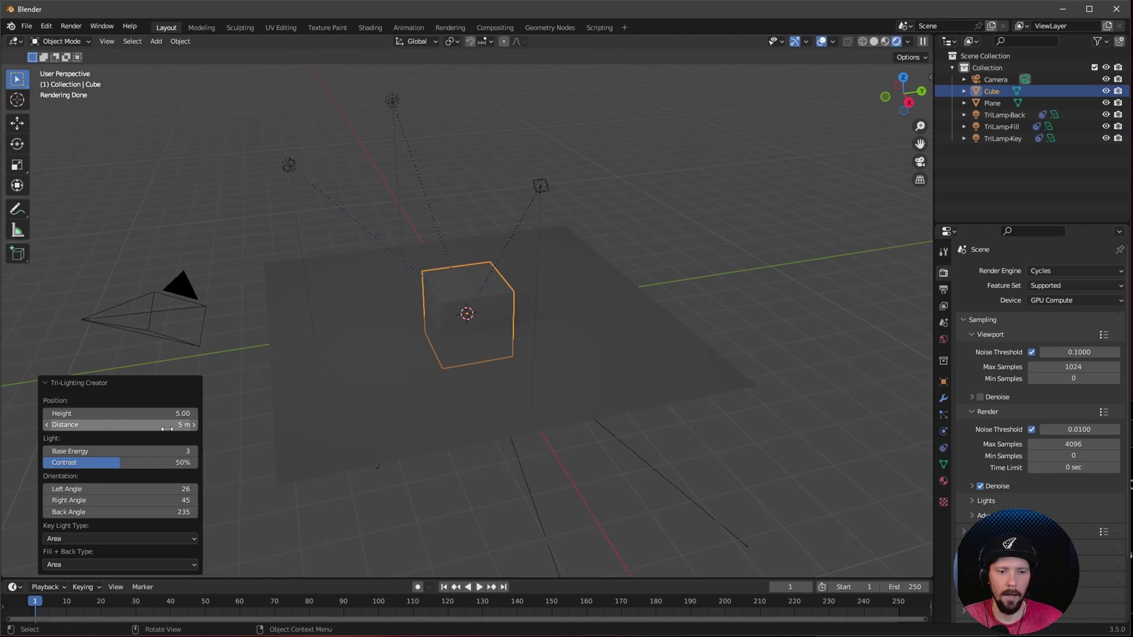
left_click_drag(130, 413, 254, 442)
mouse_move(129, 451)
left_mouse_down()
mouse_move(159, 449)
mouse_move(144, 451)
left_mouse_up()
left_click_drag(142, 488, 121, 519)
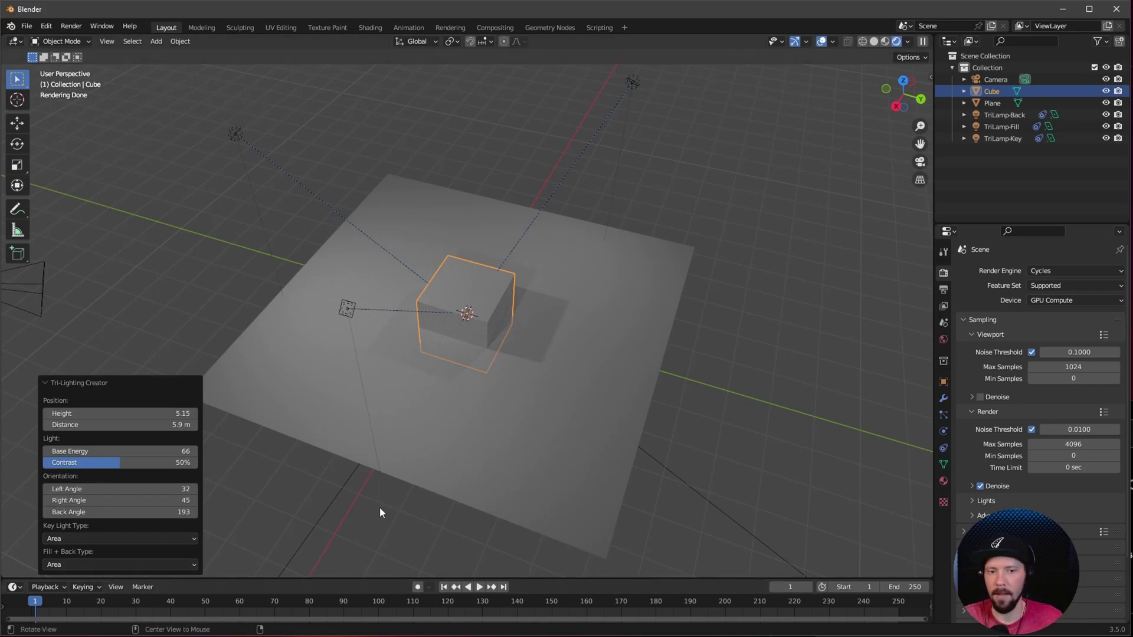
middle_click_drag(368, 476, 391, 486)
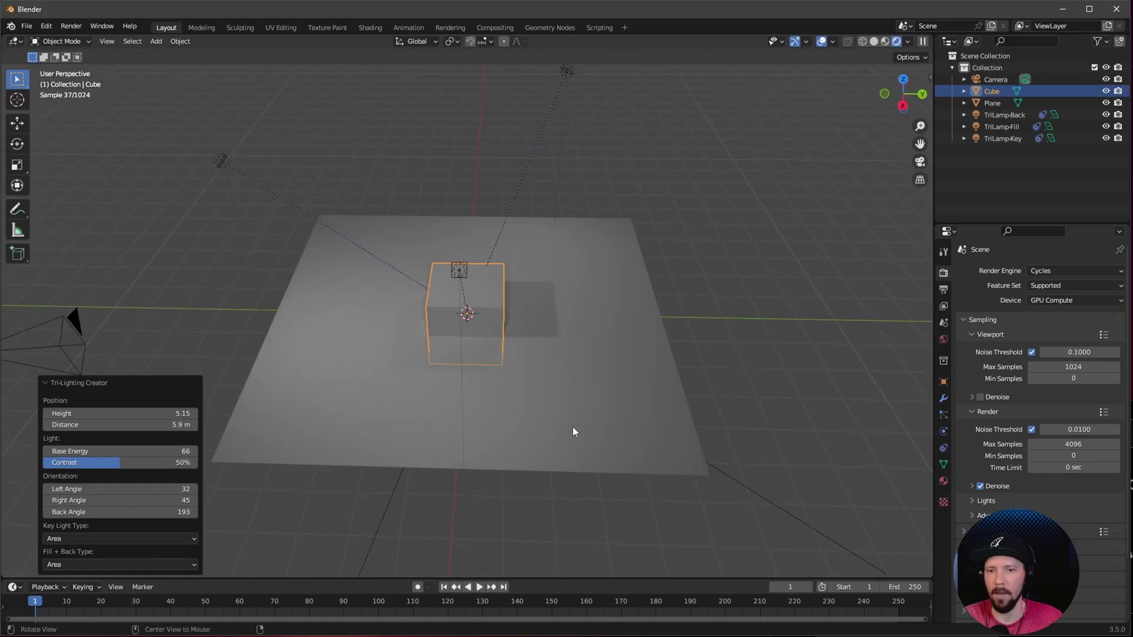
Set the TriLamp-Back light's color to a blue with hue about 0.631 and saturation about 0.850
left_click(1003, 115)
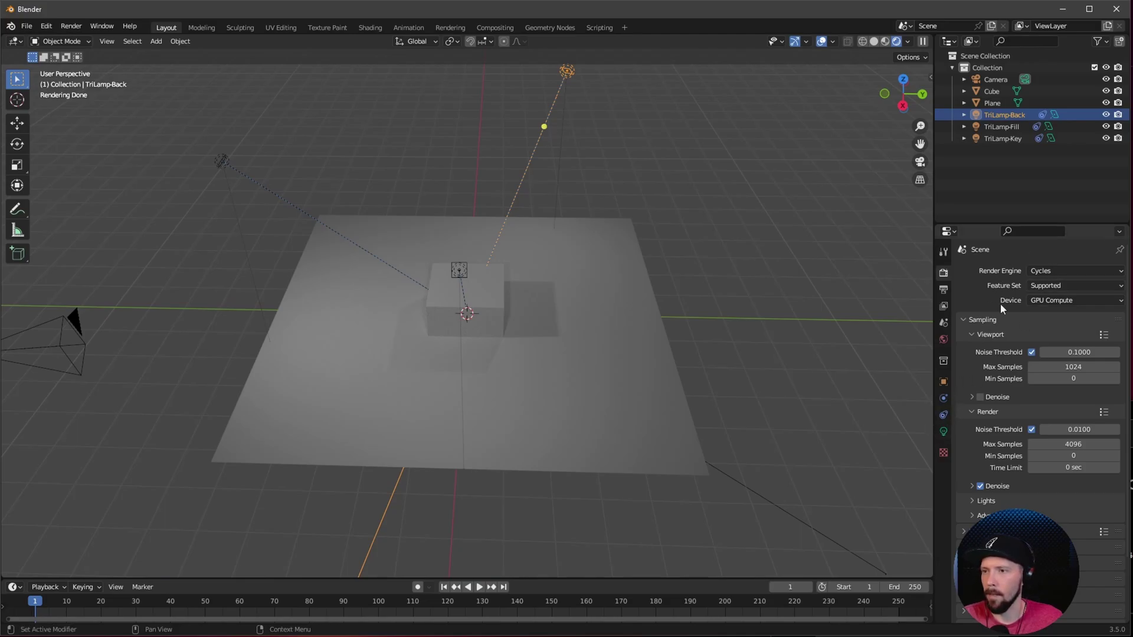
left_click(944, 431)
left_click(1066, 338)
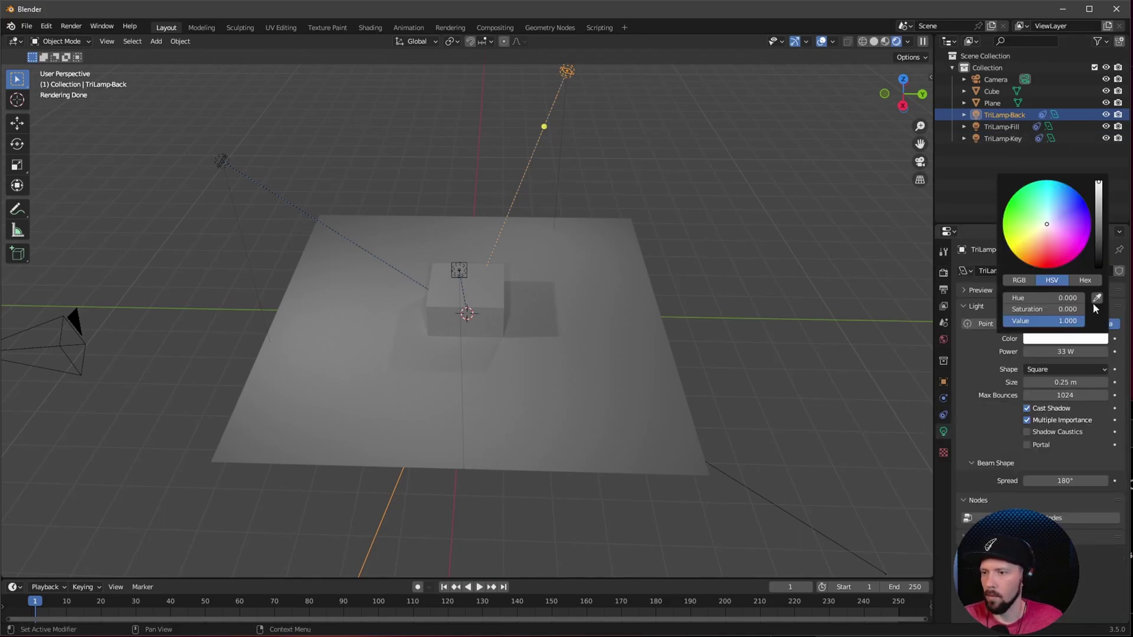
left_click_drag(1052, 218, 1063, 206)
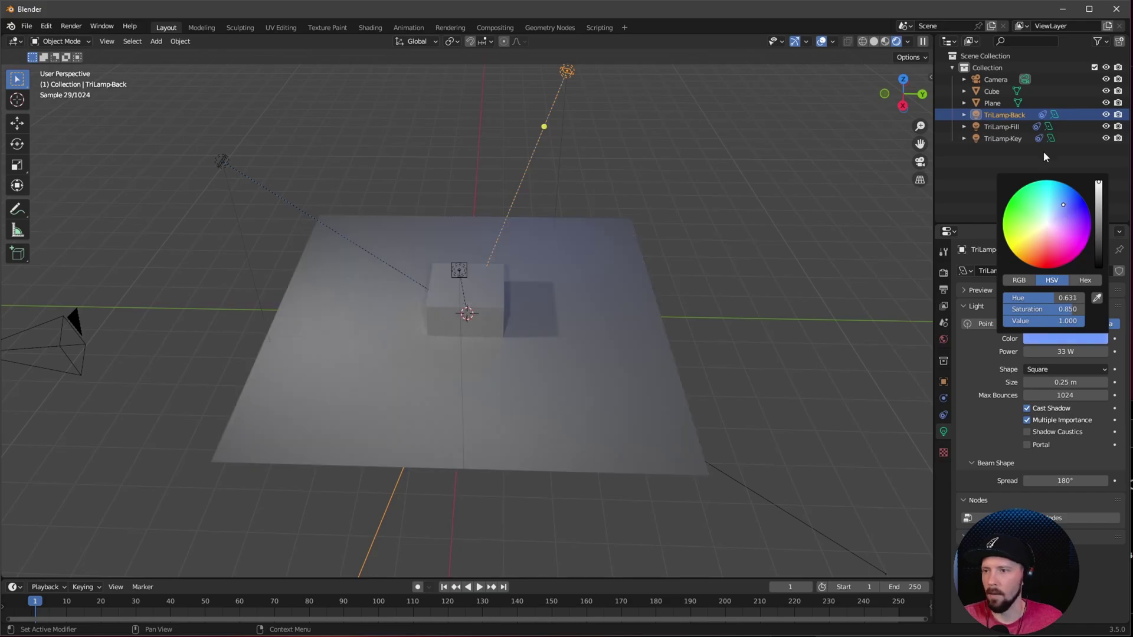
Set the TriLamp-Fill light's color to a pink with hue about 0.862 and saturation about 0.867
left_click(1010, 127)
left_click(1066, 339)
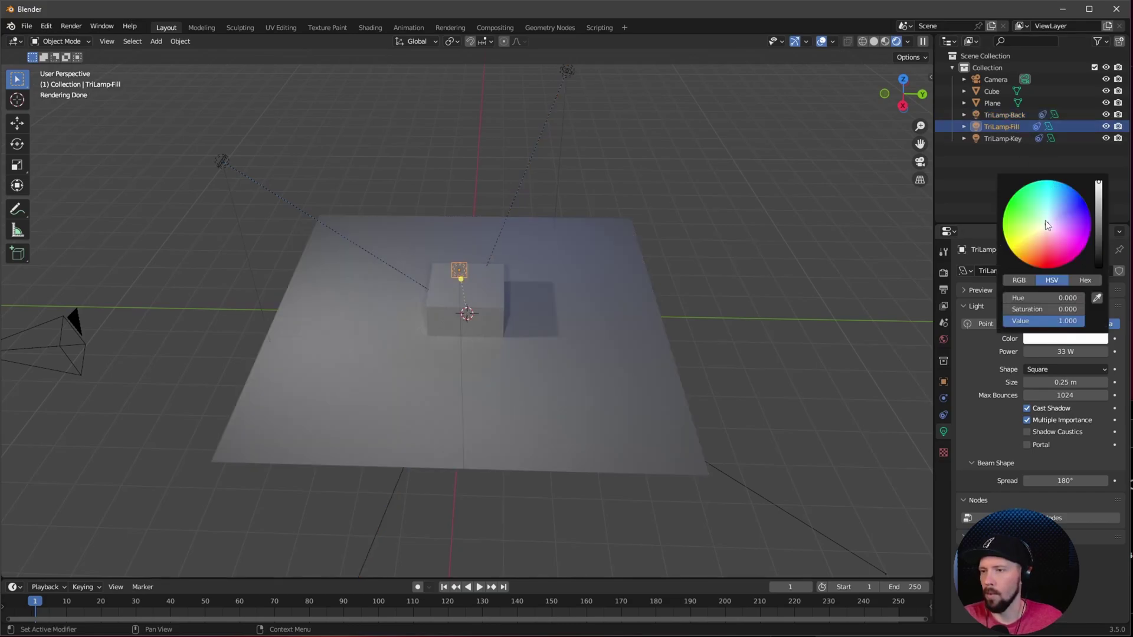
left_click_drag(1046, 222, 1069, 239)
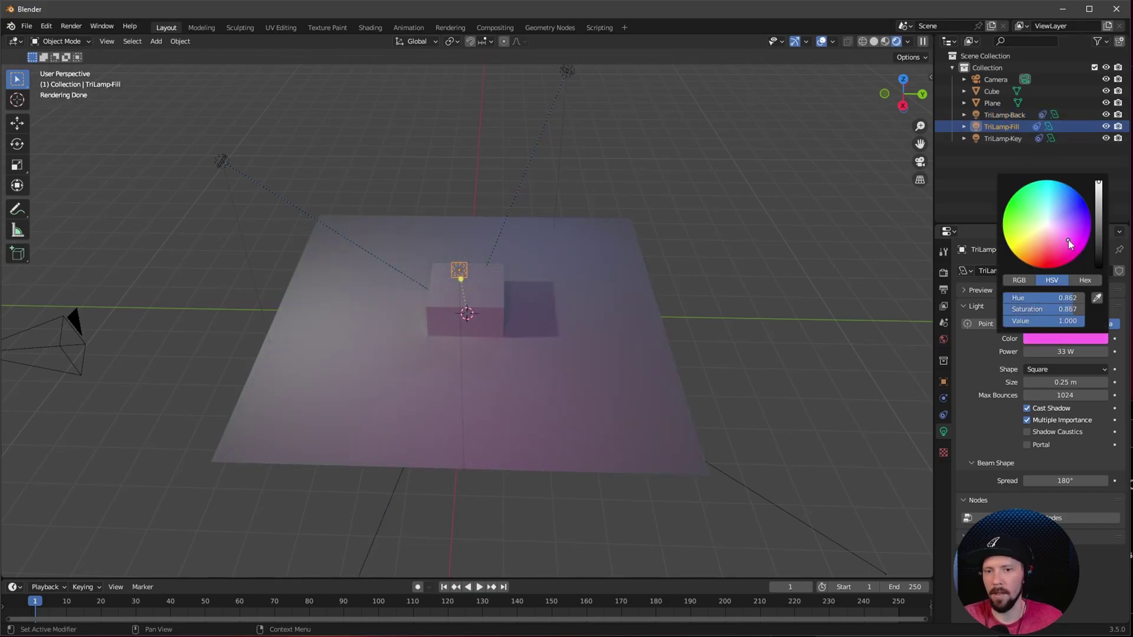
Set the TriLamp-Key light's color to violet-blue, raise its power, and review the other lamps' effect on the cube
left_click(1011, 139)
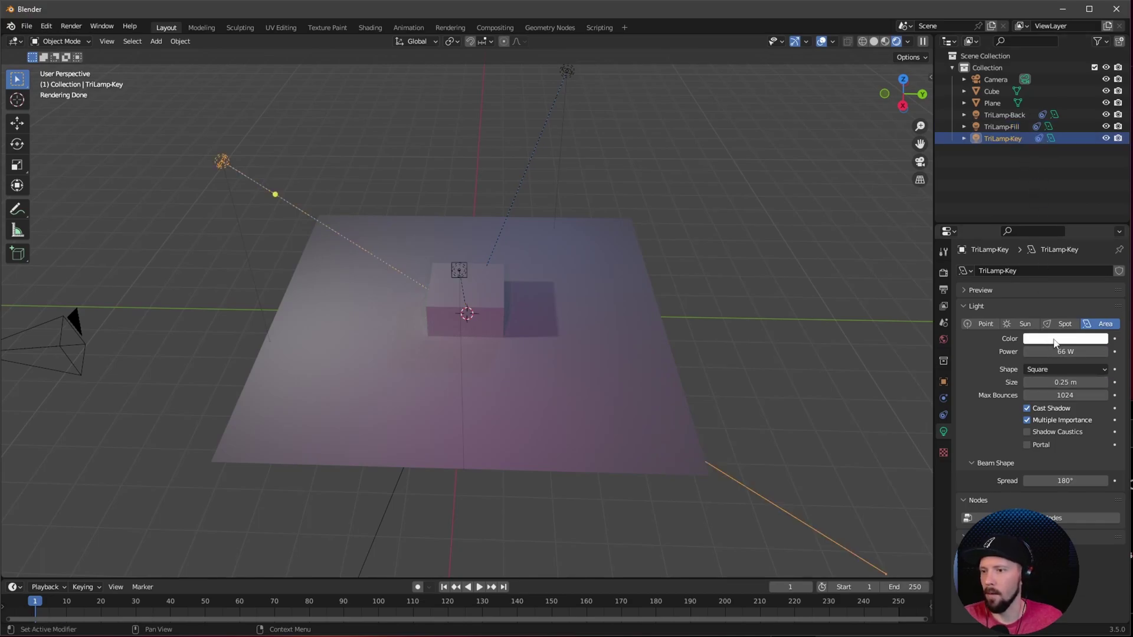
left_click(1055, 341)
left_click_drag(1054, 233, 1067, 210)
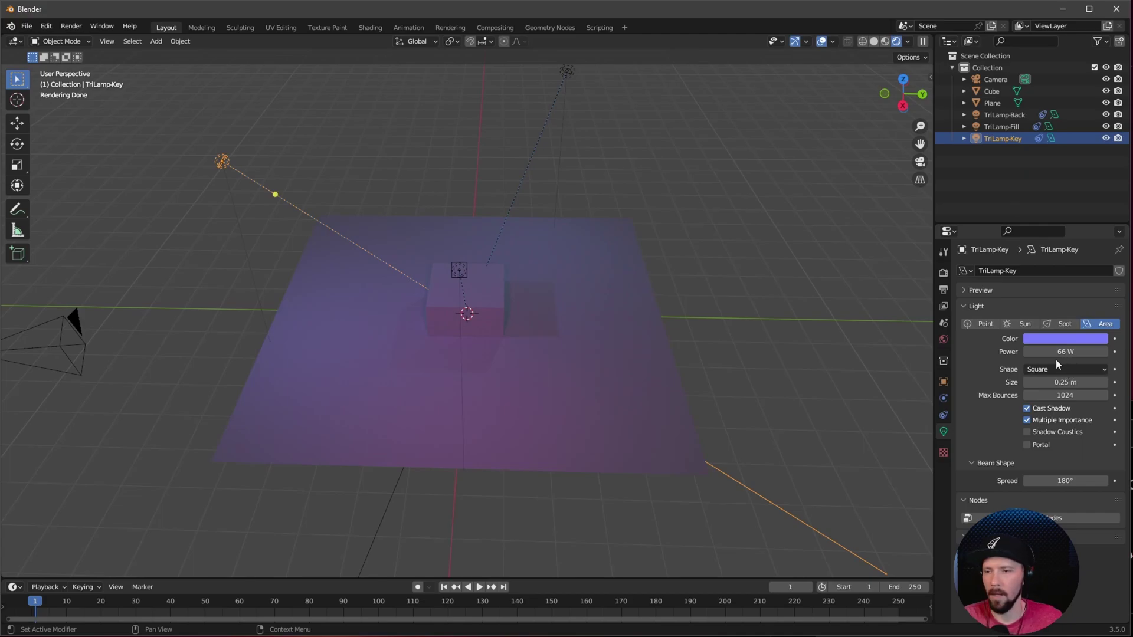
left_click_drag(1088, 352, 1111, 352)
left_click(1001, 126)
left_click(1006, 115)
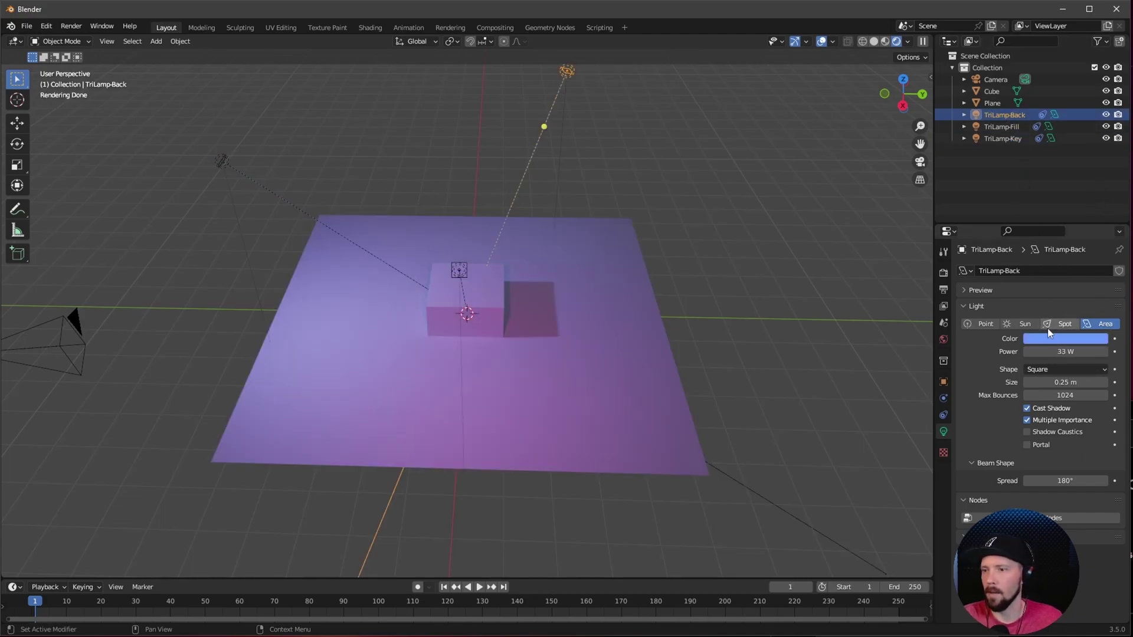
middle_click_drag(737, 354, 705, 379)
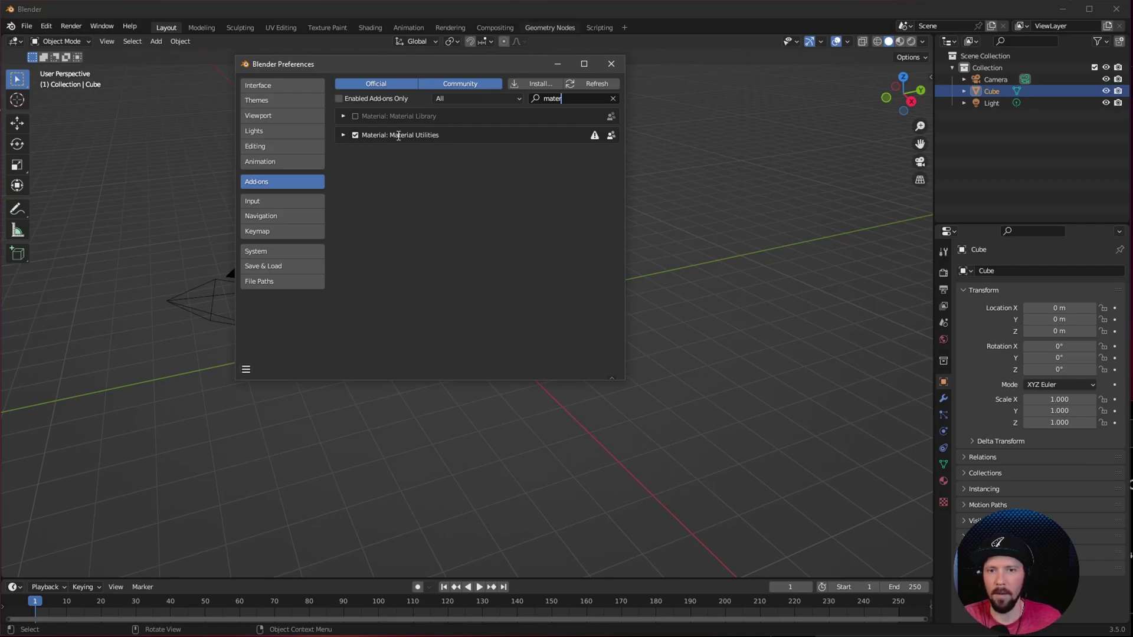
Close the preferences, switch to the Shading workspace and rename the cube's material to red
left_click(611, 64)
left_click(370, 28)
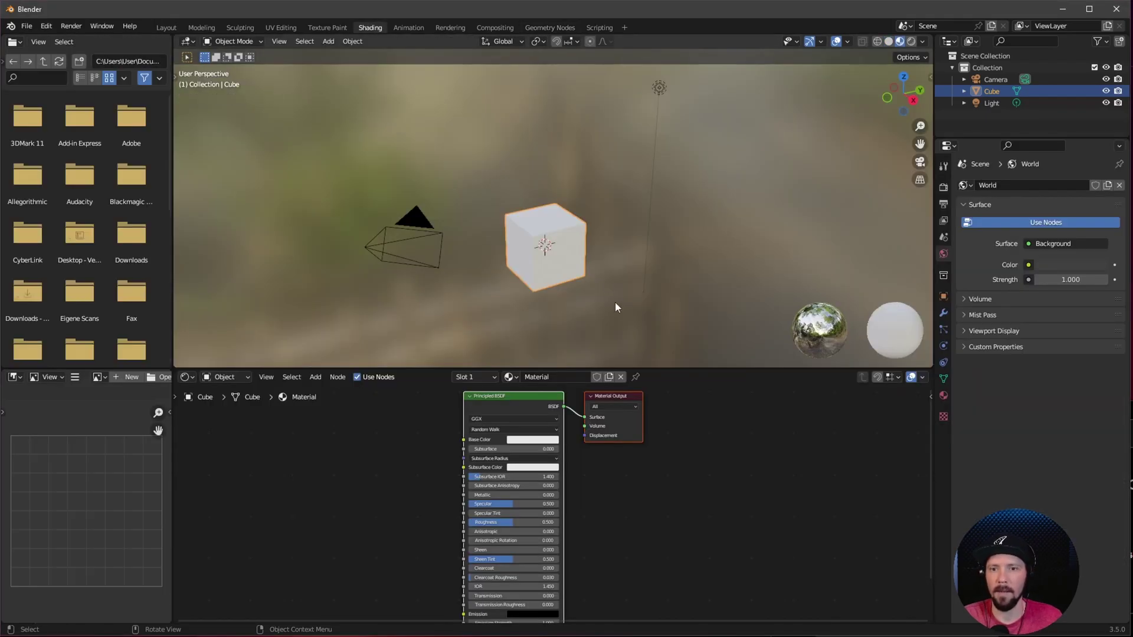
left_click(564, 376)
type("red")
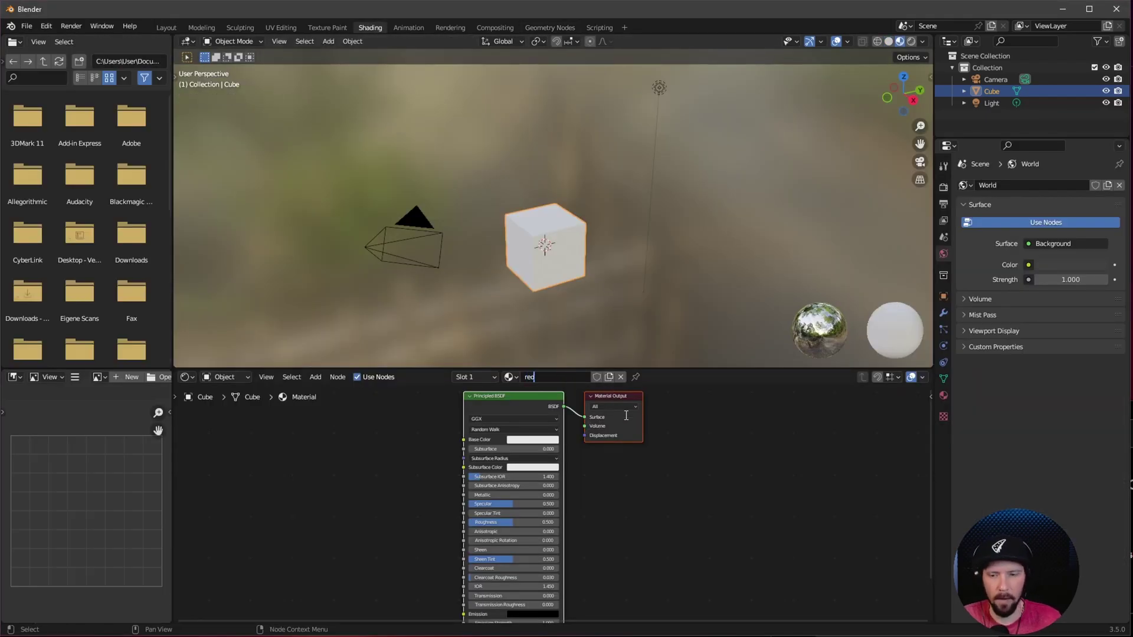
key("Return")
Set the base color of the cube's red material to a saturated red
left_click(556, 441)
left_click(576, 353)
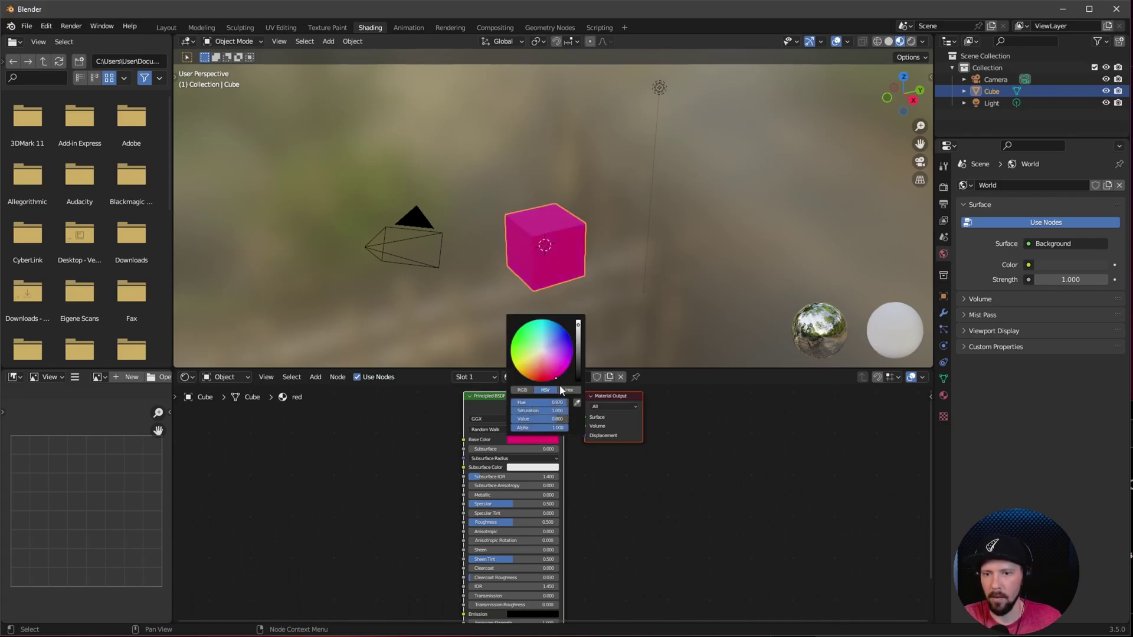
left_click(530, 443)
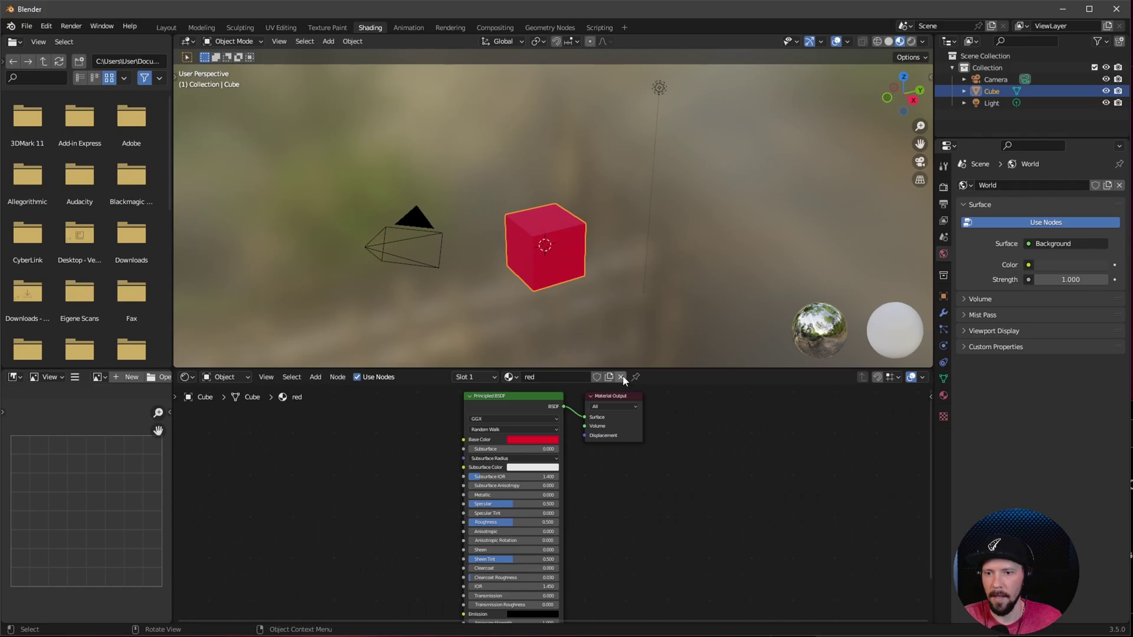
Unlink the red material from the cube and create a new material named orange with an orange base color
left_click(621, 378)
left_click(555, 377)
left_click(533, 439)
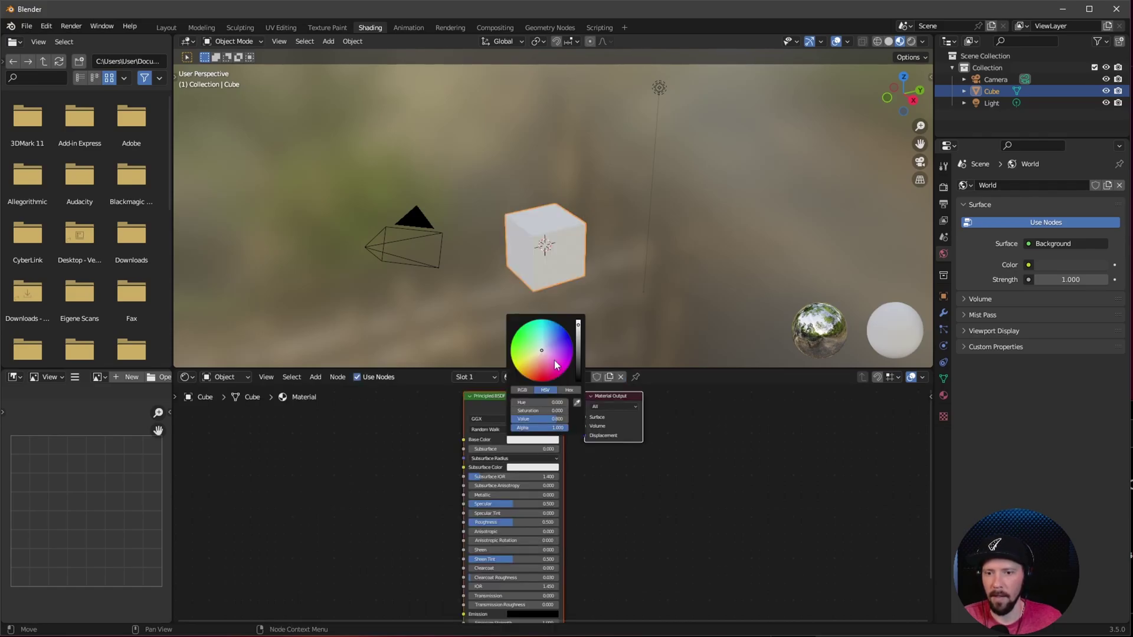
left_click(554, 361)
key("ctrl+z")
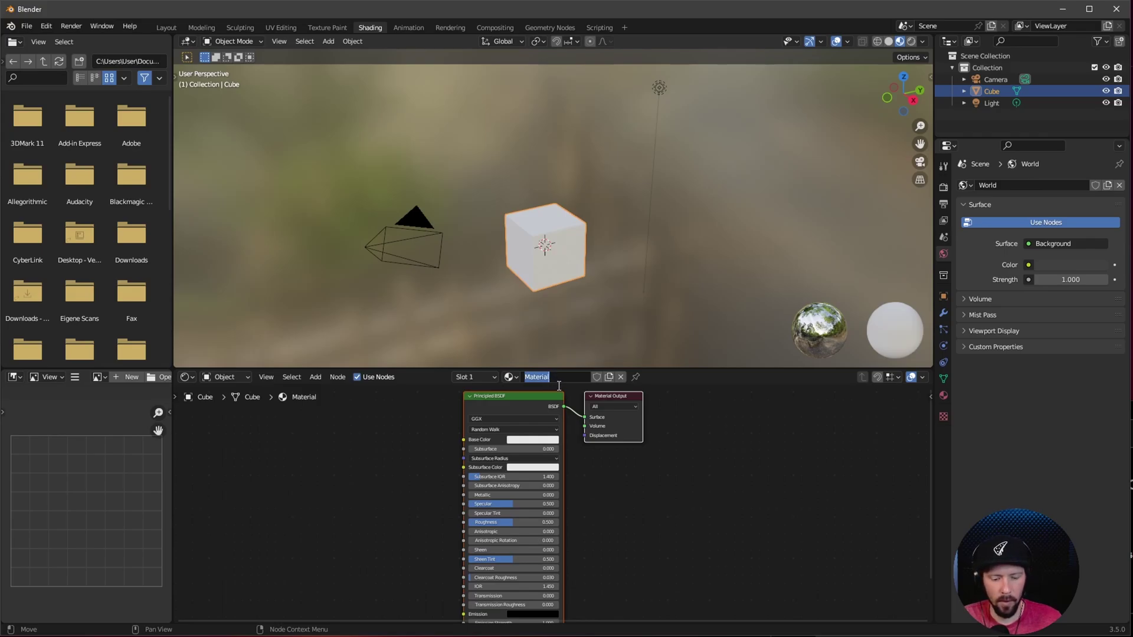
type("orange")
key("Return")
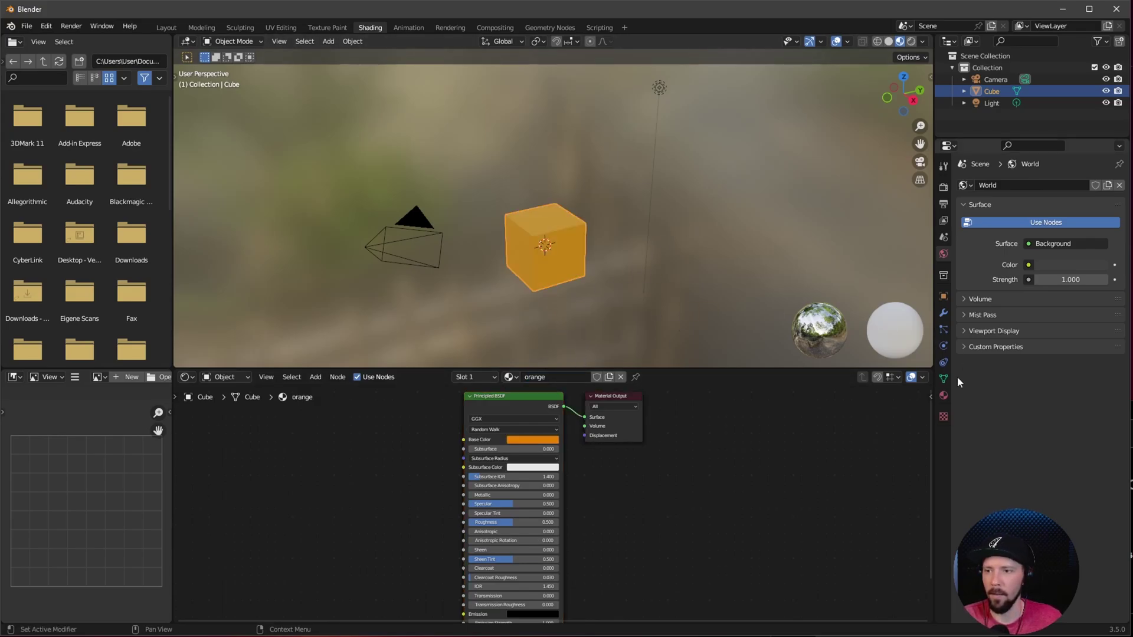
Assign the existing blue material to the cube from its material properties and switch to the Layout workspace
left_click(943, 395)
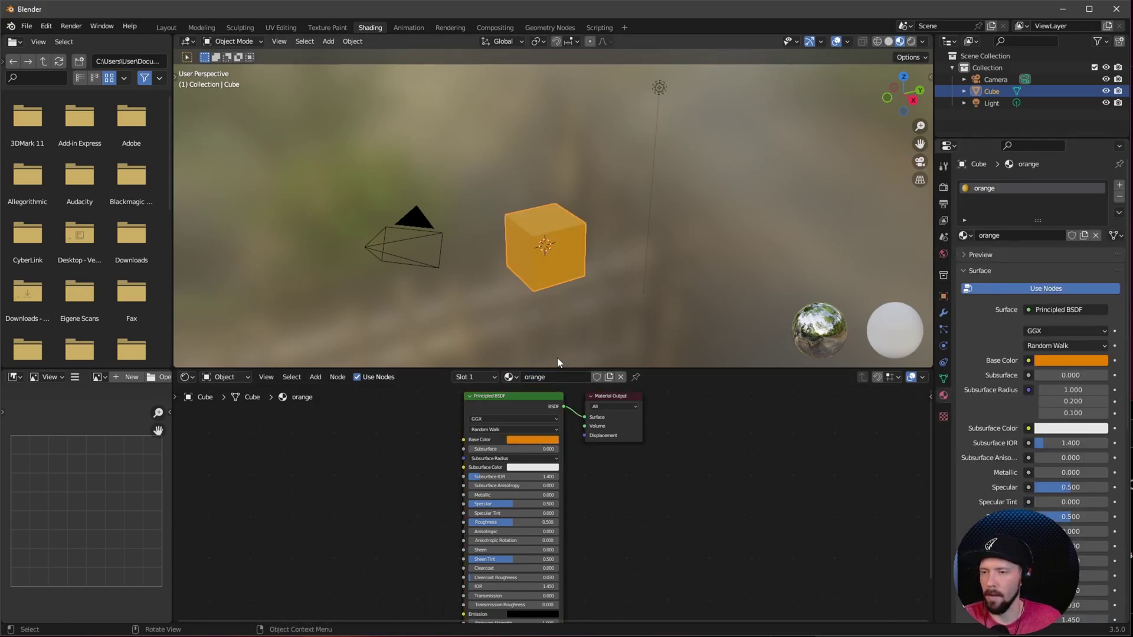
left_click(964, 236)
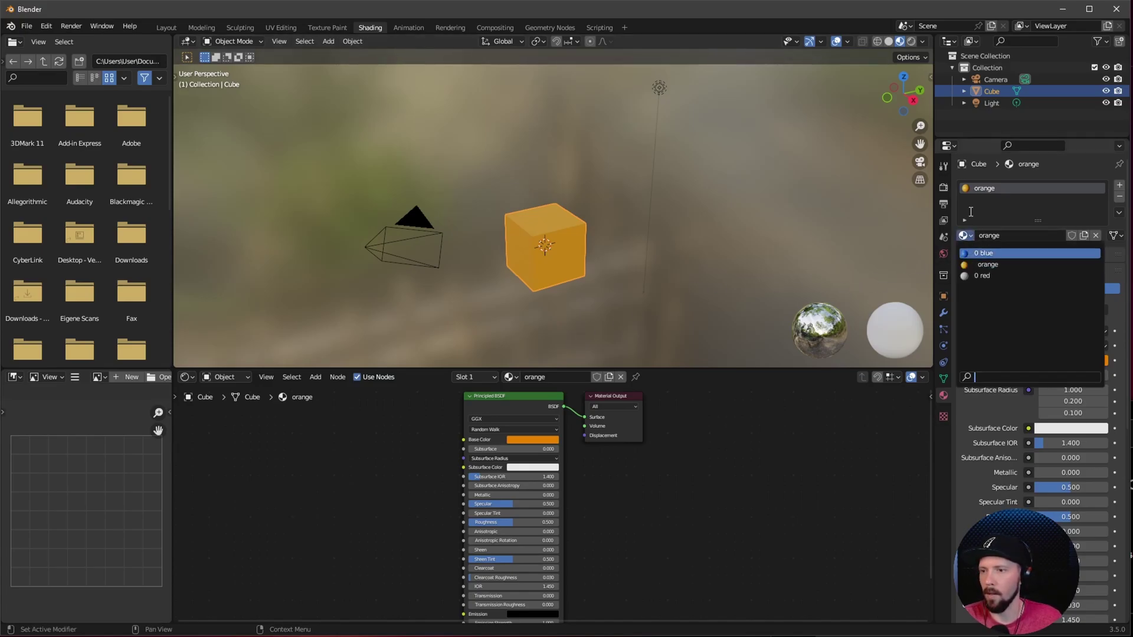
left_click(965, 235)
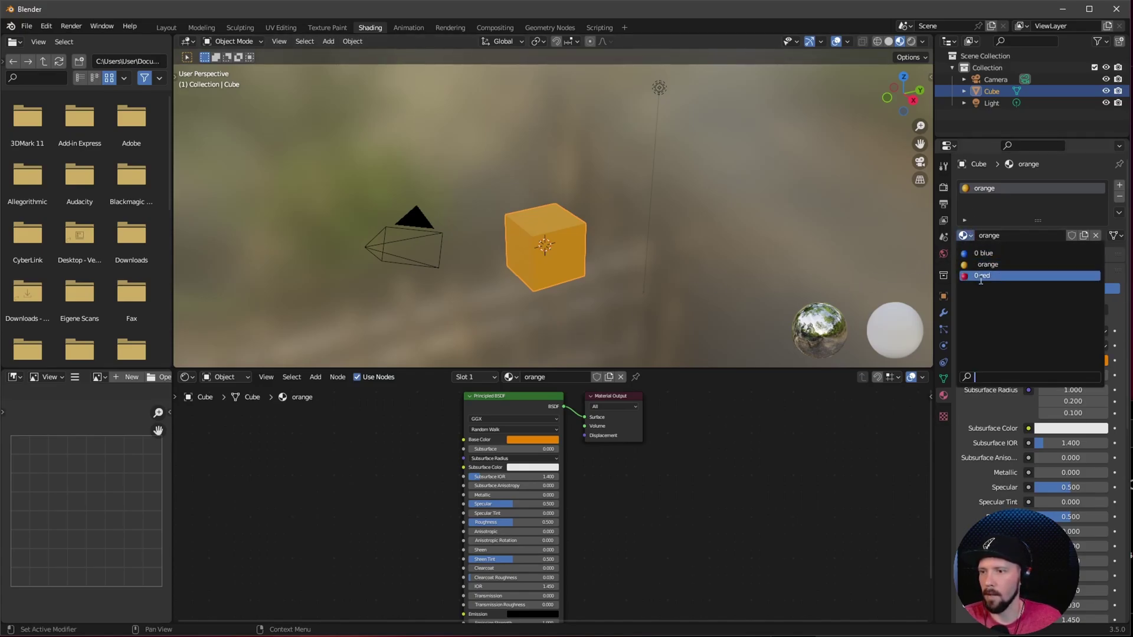
left_click(981, 276)
left_click(968, 235)
left_click(981, 278)
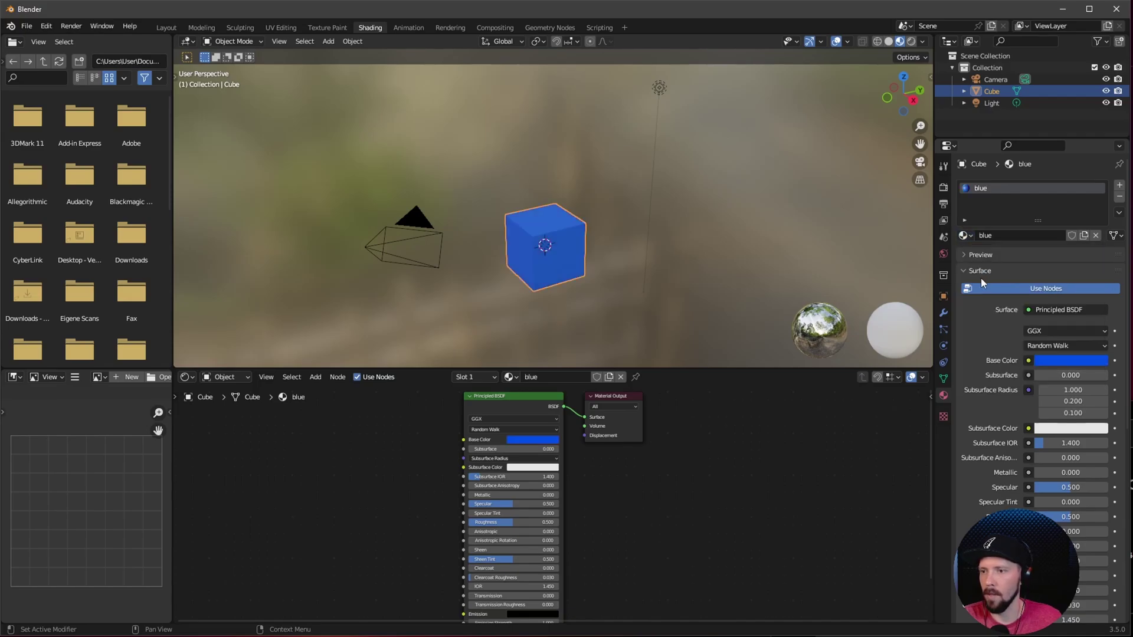
left_click(168, 30)
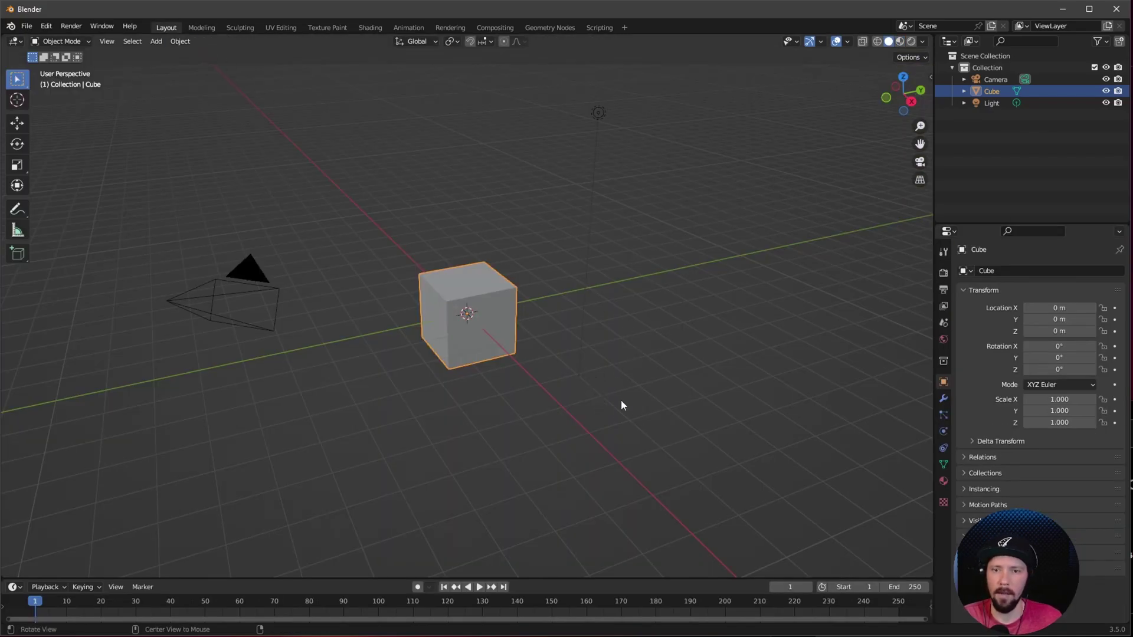
Try to assign a material to the cube through the Material Utilities search dialog without choosing a material name
left_click_drag(621, 399, 584, 391, "alt")
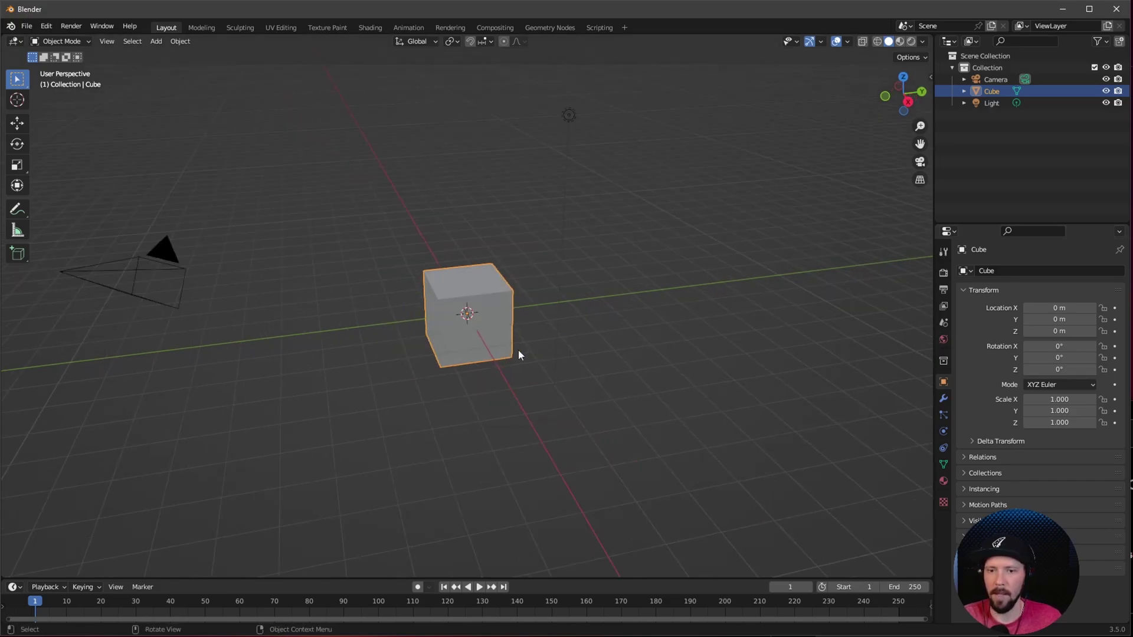
left_click_drag(518, 354, 557, 324, "alt")
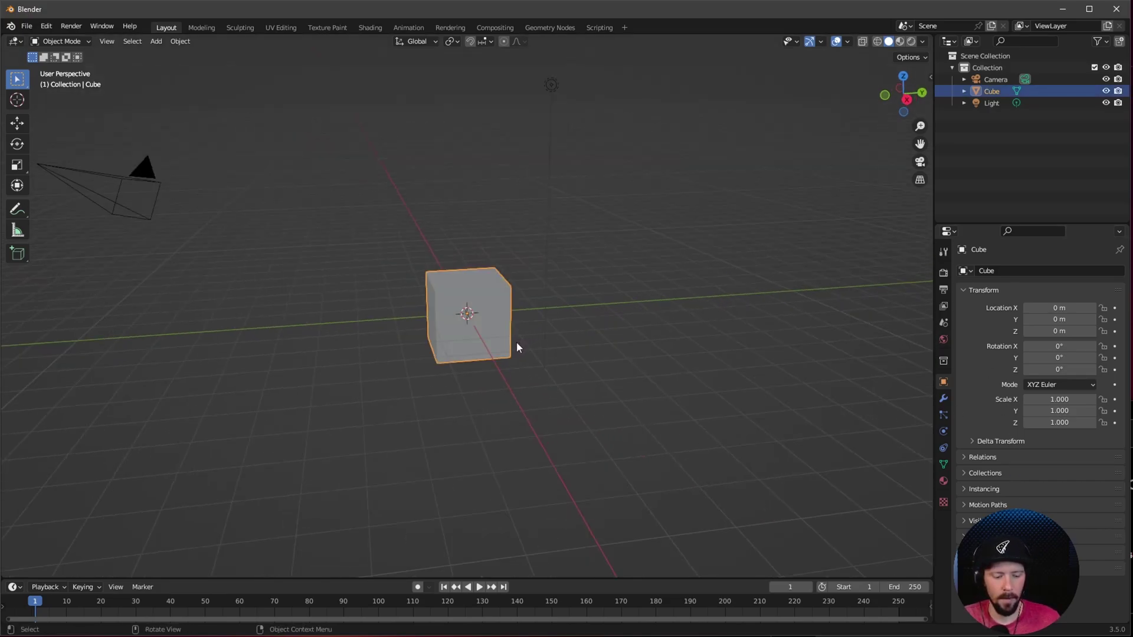
key("shift+q")
mouse_move(512, 343)
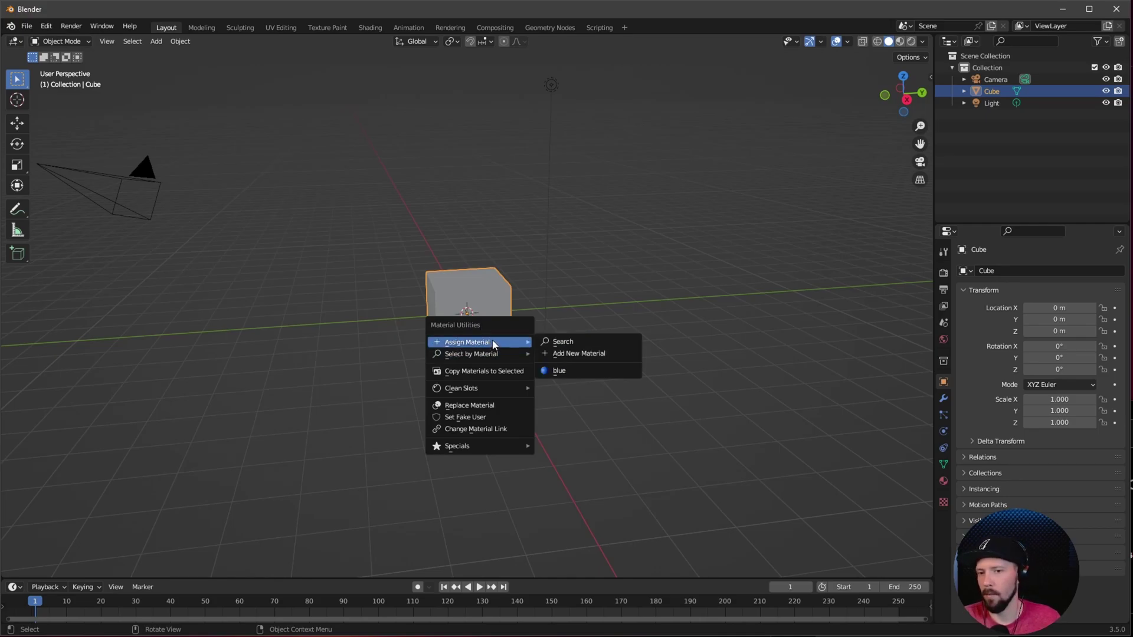
left_click(563, 341)
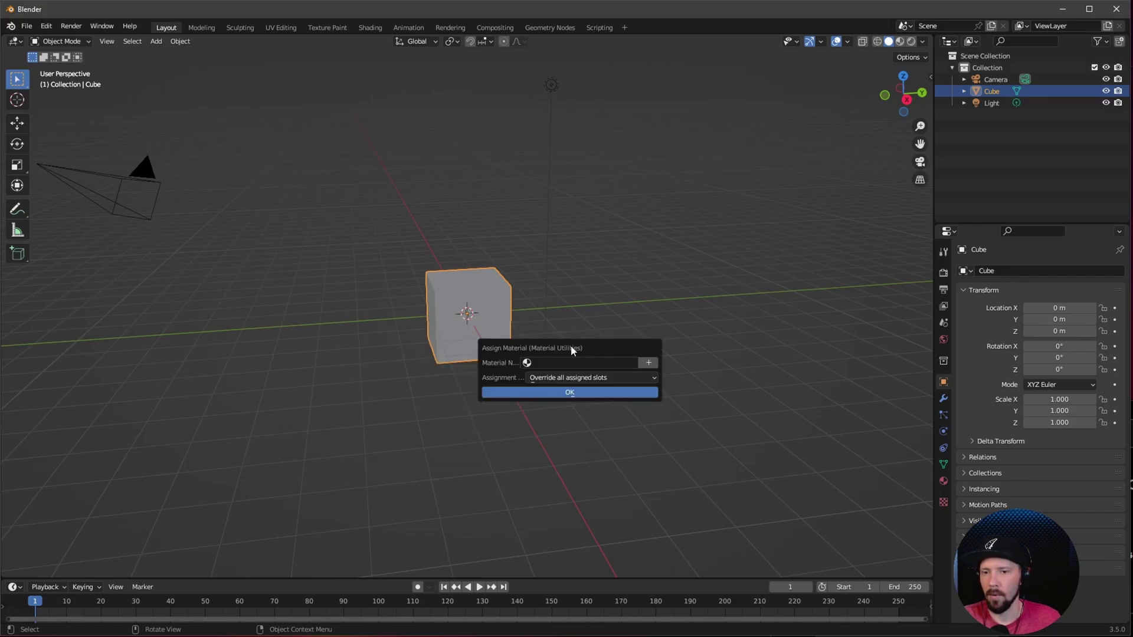
left_click(591, 361)
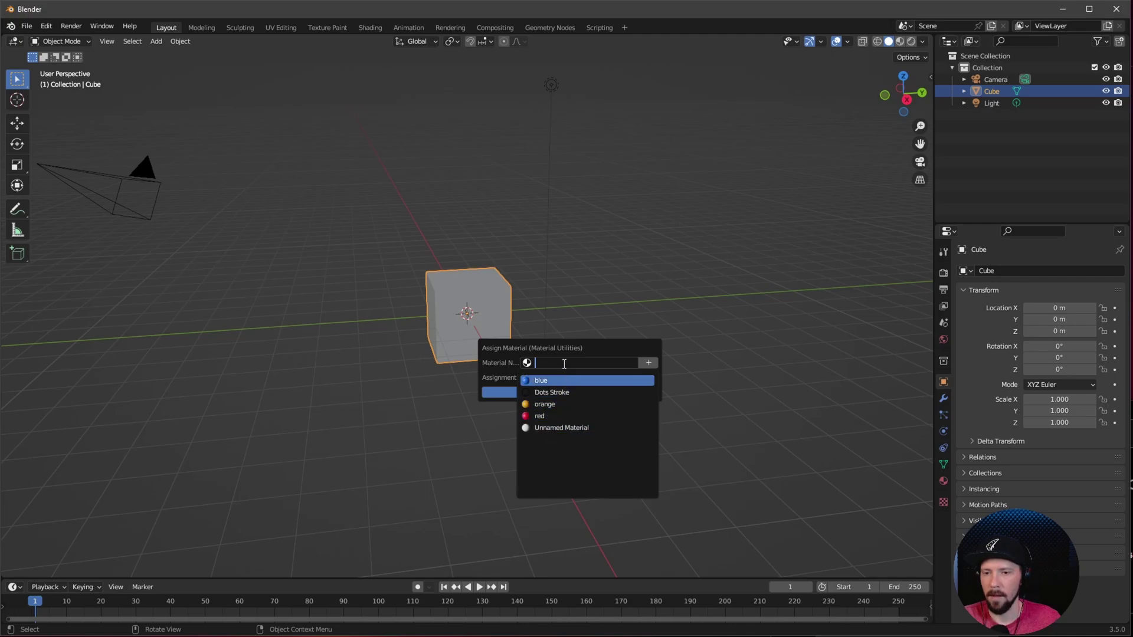
left_click(602, 347)
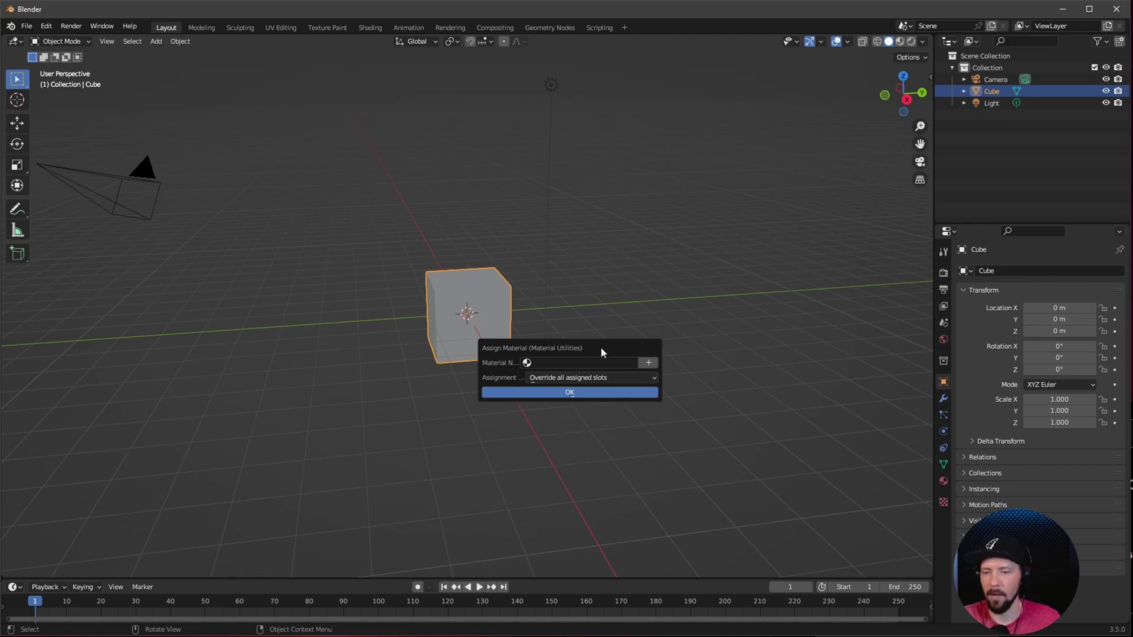
left_click(558, 392)
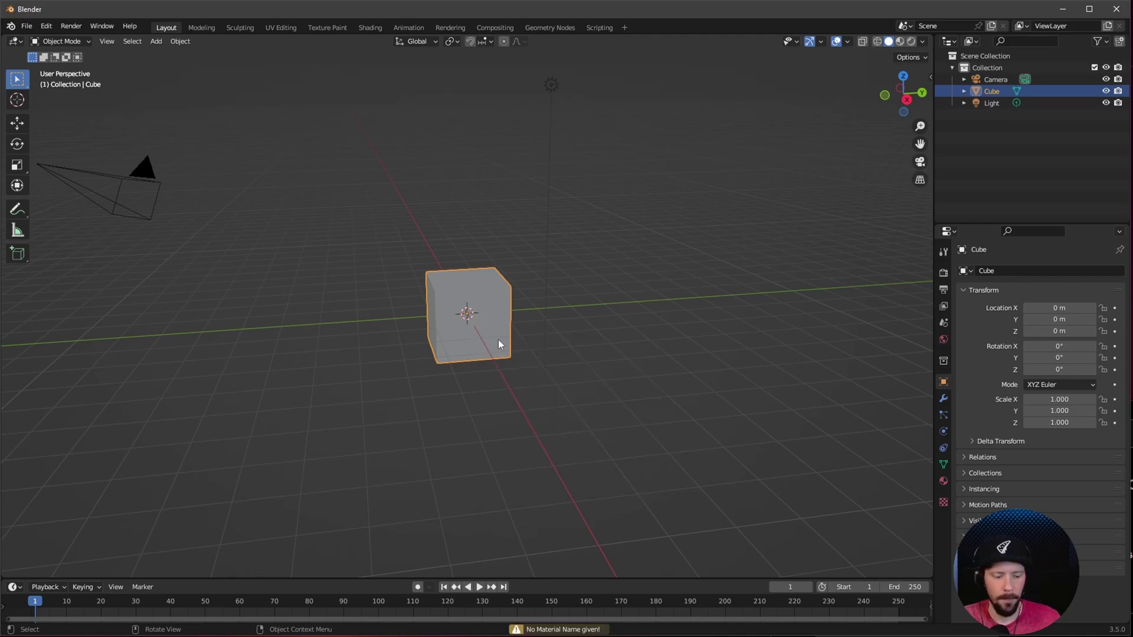
Assign the blue material to the cube with Material Utilities and set the viewport shading to Material Preview
key("shift+q")
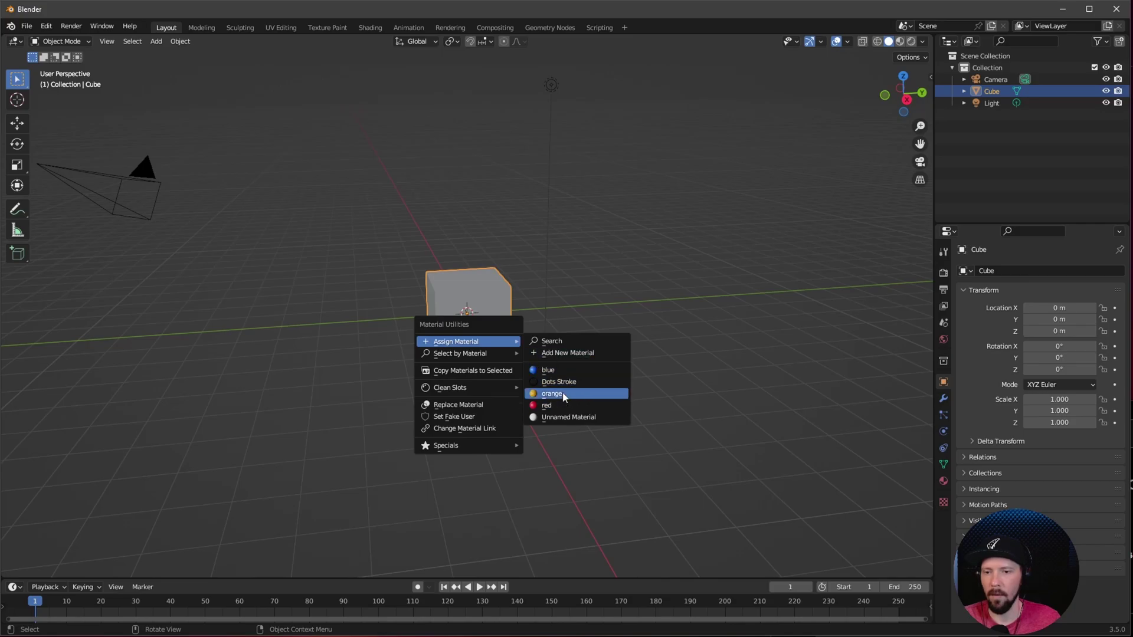
left_click(561, 382)
key("z")
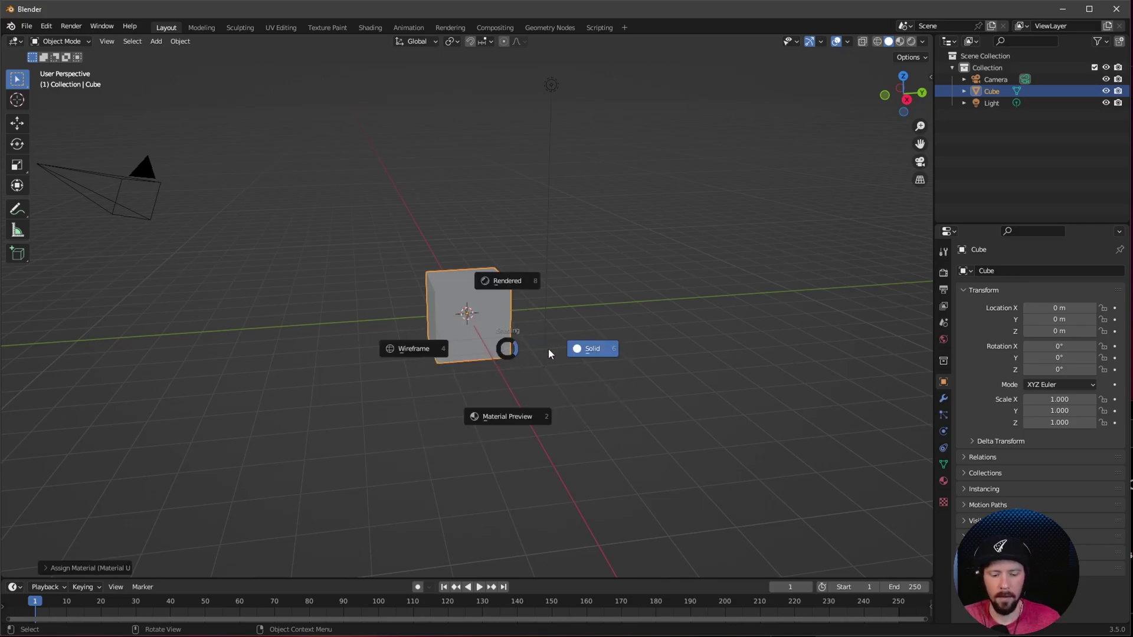
left_click(513, 416)
left_click(537, 372)
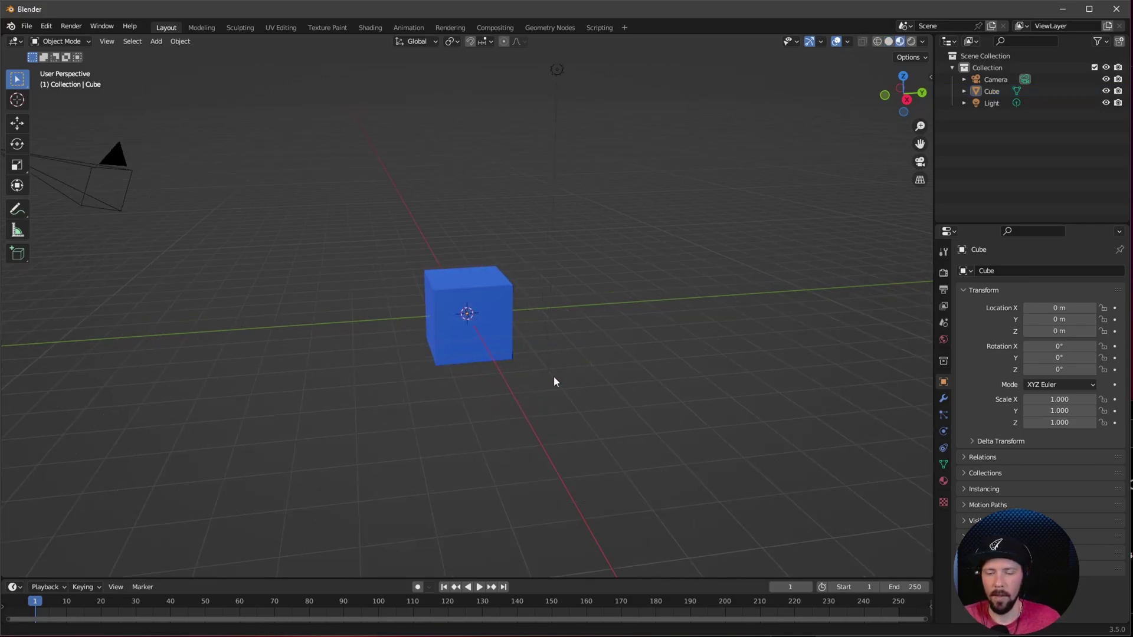
Select the cube and assign it the red material with Material Utilities
key("shift+q")
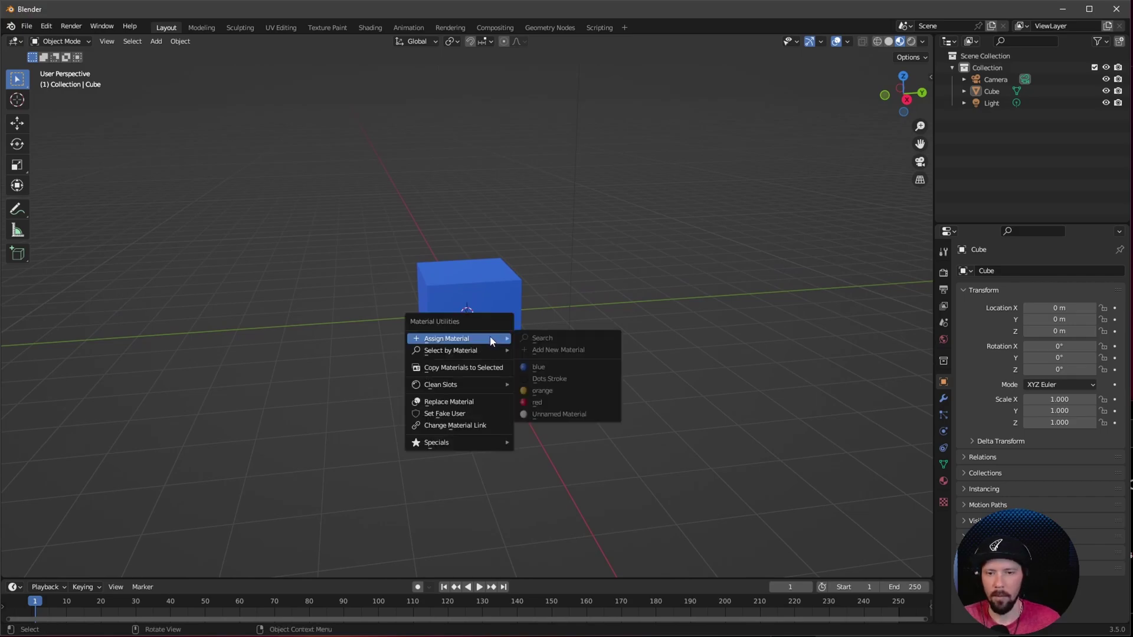
left_click(502, 301)
key("shift+q")
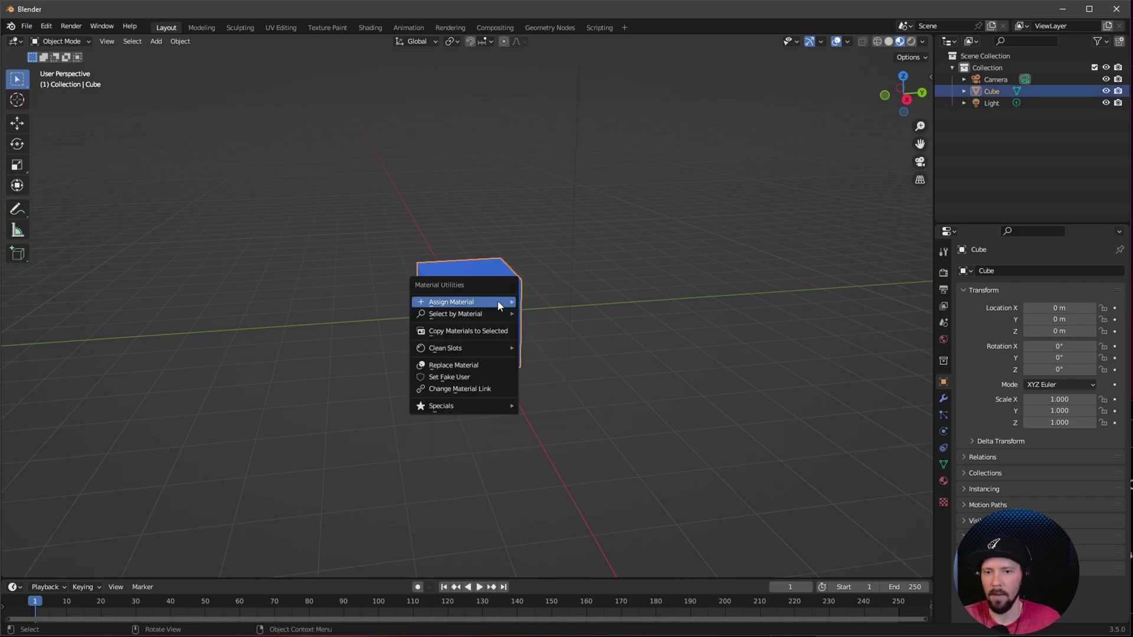
mouse_move(507, 299)
left_click(563, 362)
middle_click_drag(568, 354, 497, 352)
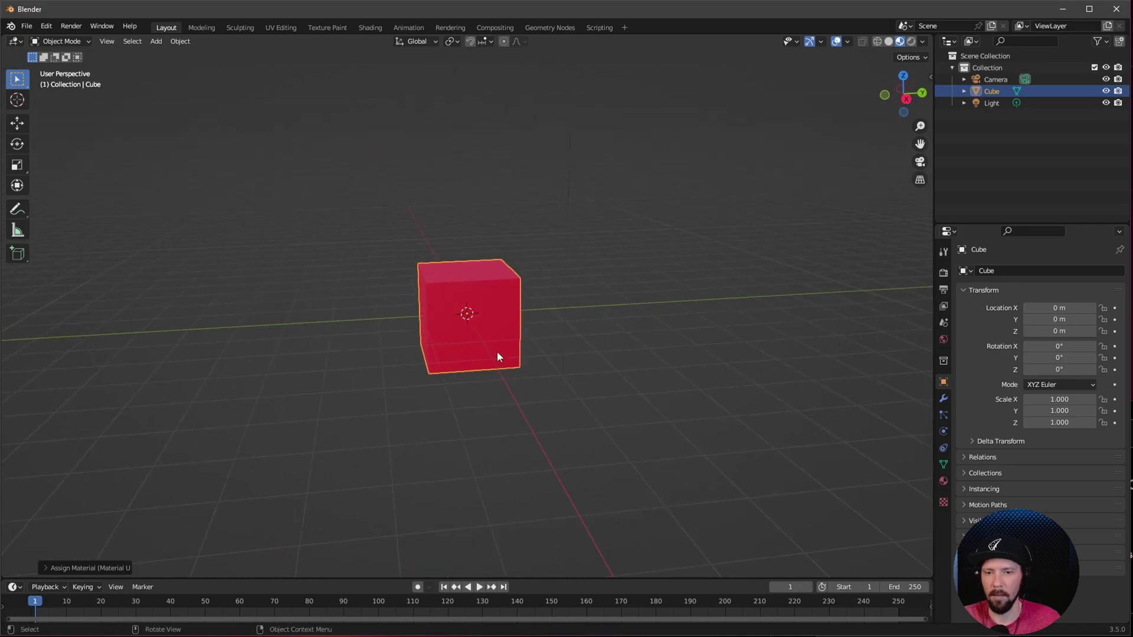
Change the cube's material to orange with Material Utilities
key("shift+q")
mouse_move(490, 336)
left_click(563, 390)
middle_click_drag(566, 388, 398, 357)
Duplicate the orange cube, place the copy about 5.7 m away along Y and assign it the blue material
key("shift+d")
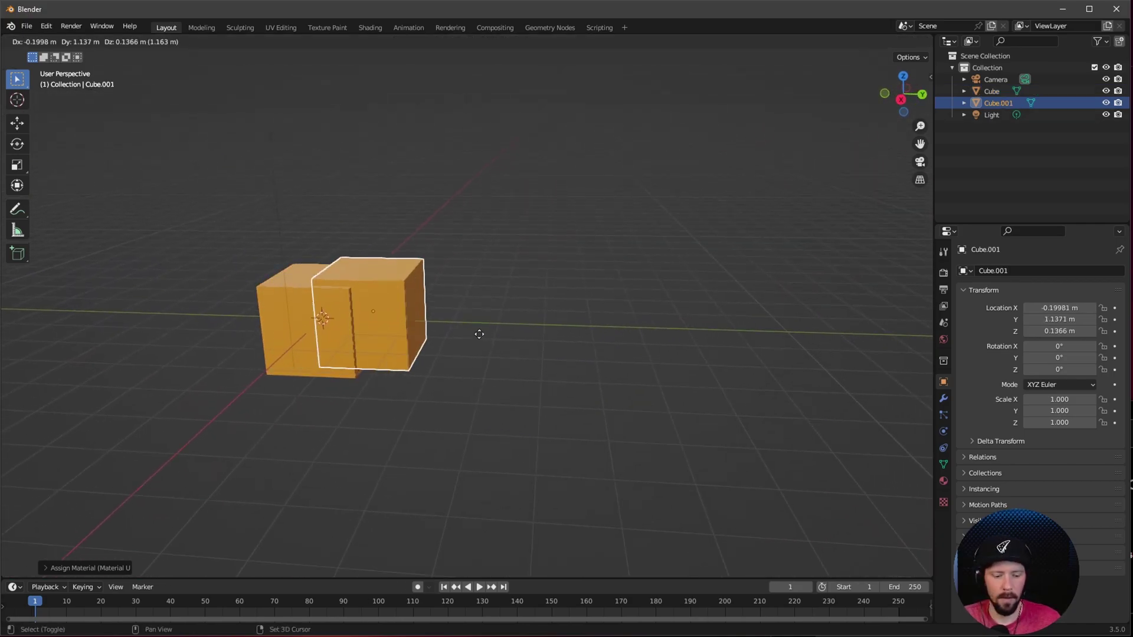
left_click(609, 334)
key("shift+q")
mouse_move(602, 331)
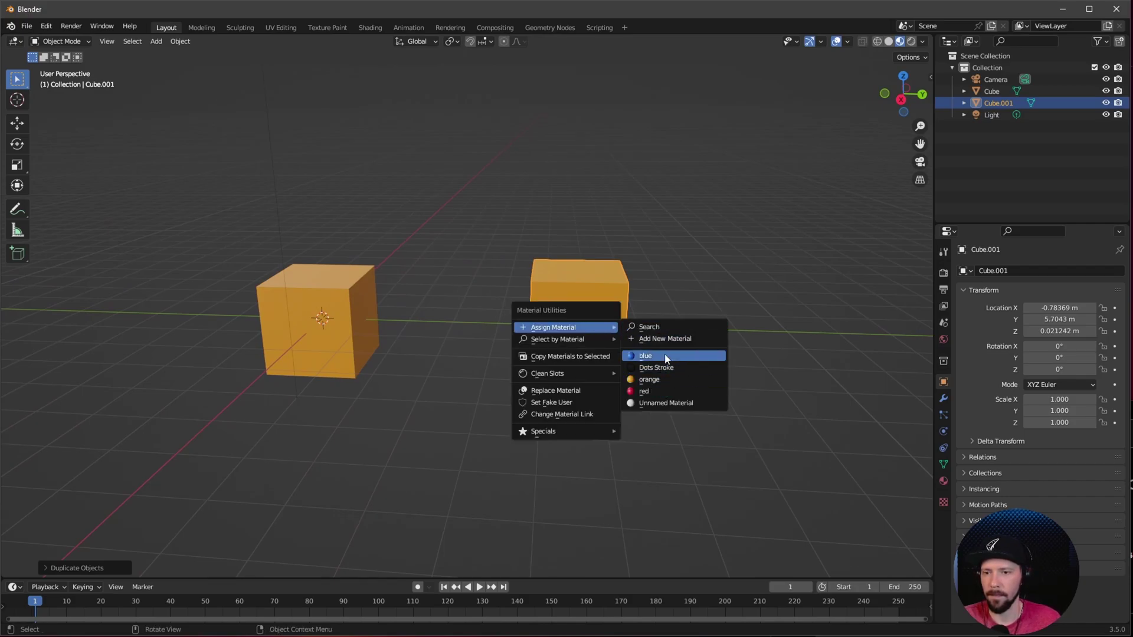
left_click(645, 356)
middle_click_drag(639, 389, 600, 363)
Duplicate the blue cube, place the copy about 3.3 m above it and assign it the red material
key("shift+d")
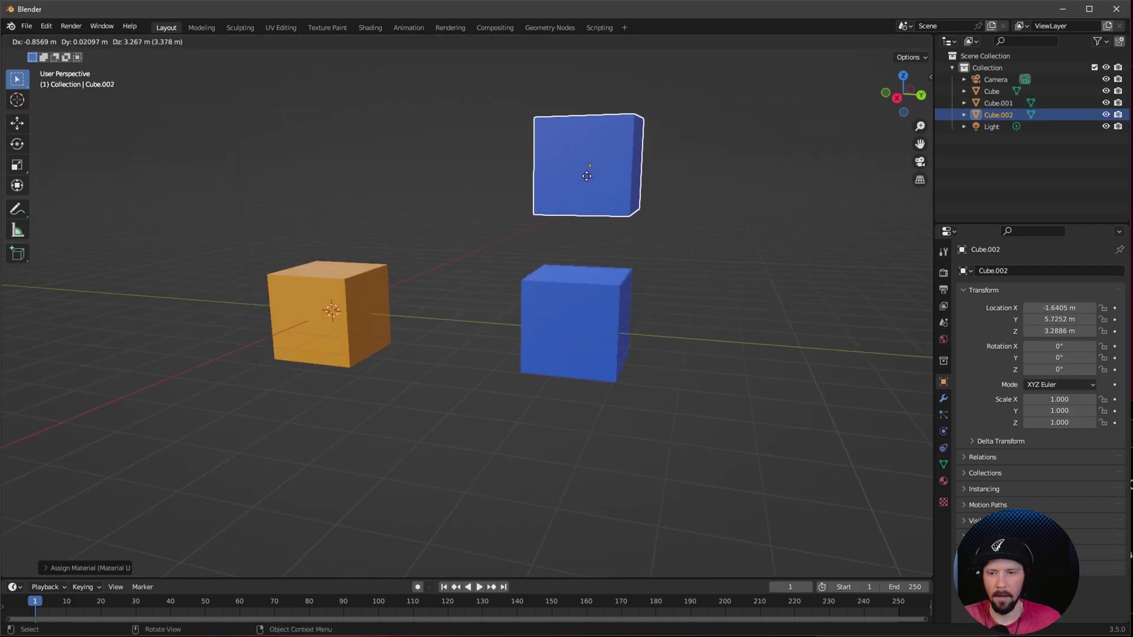
left_click(582, 180)
key("shift+q")
mouse_move(599, 175)
left_click(638, 238)
middle_click_drag(659, 259, 584, 382)
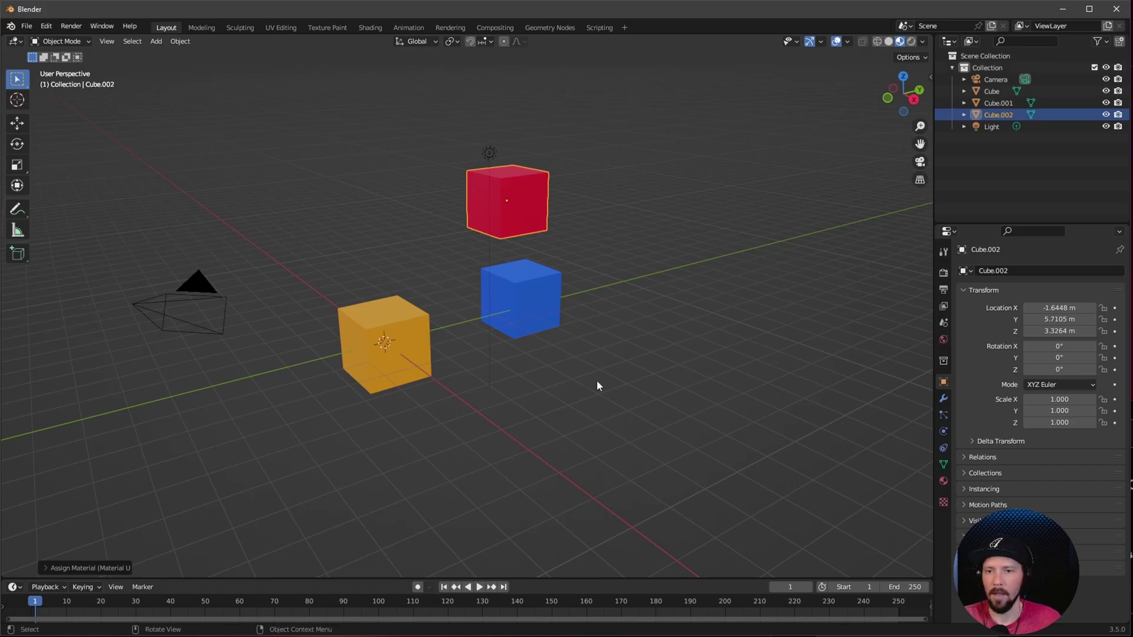
middle_click_drag(655, 372, 569, 392)
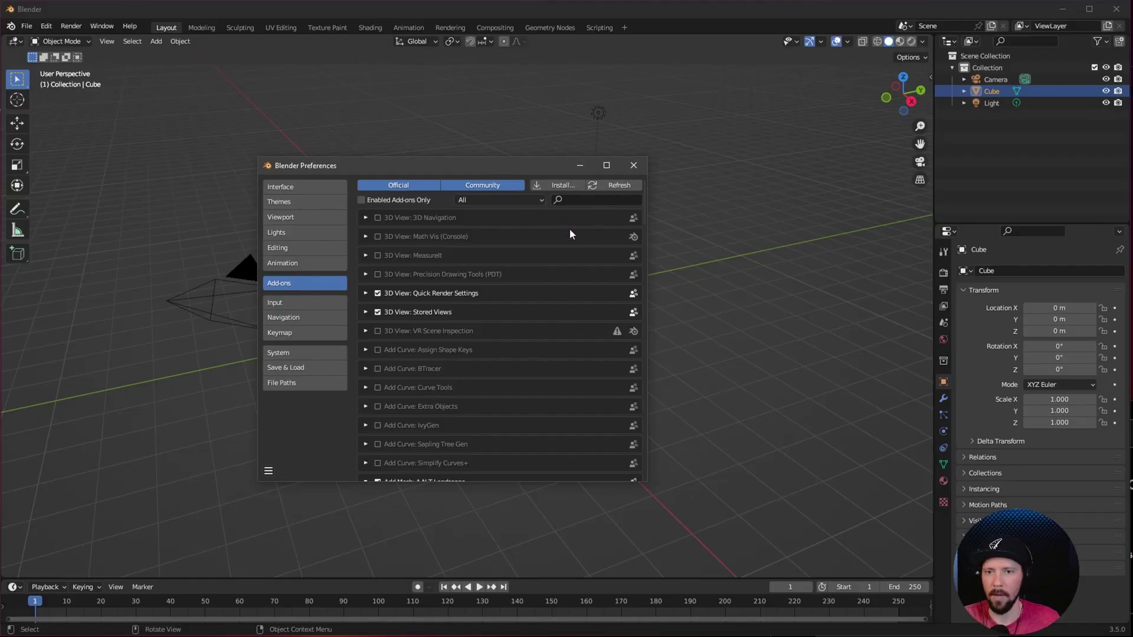
Search the add-on preferences for snow to check the Real Snow add-on, and close the preferences
left_click_drag(479, 167, 491, 180)
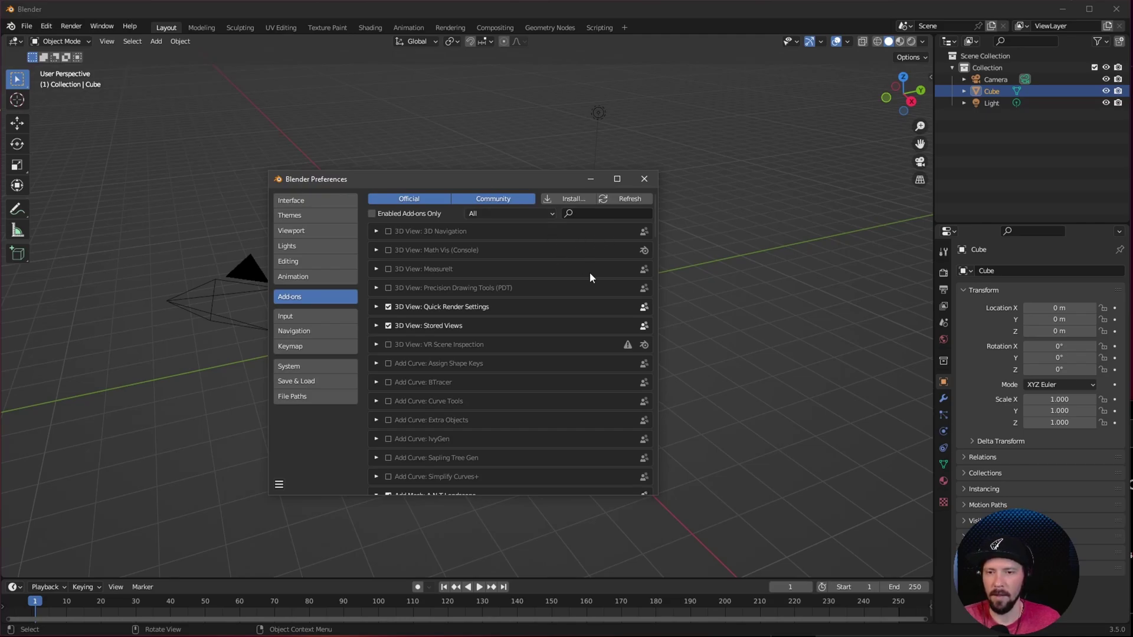
left_click(589, 212)
type("snow")
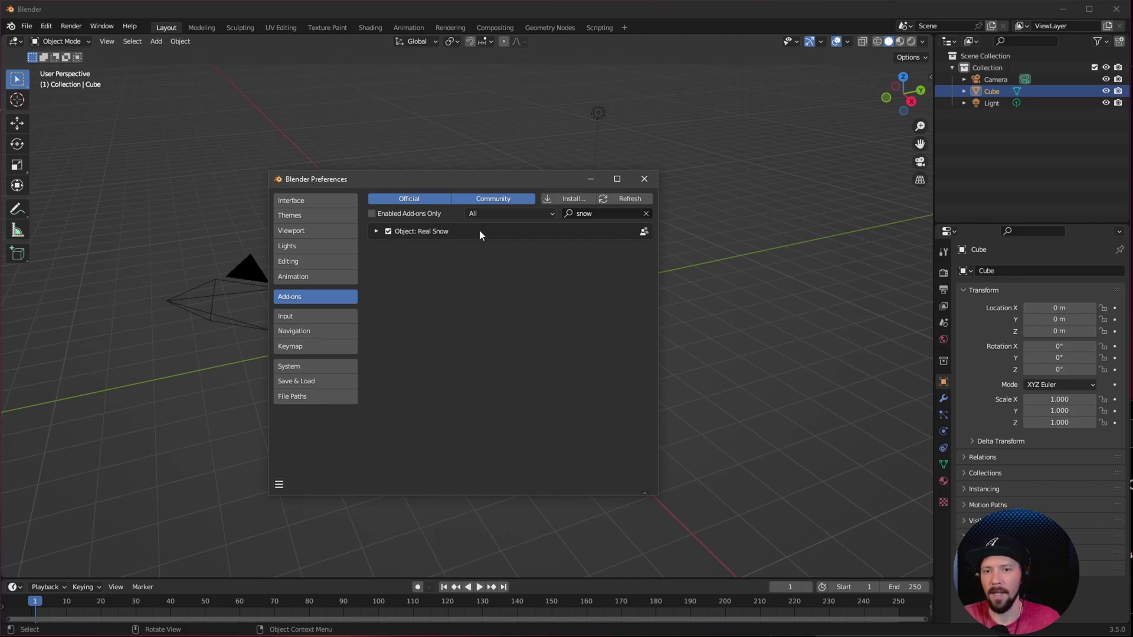
left_click(644, 179)
Enter Edit Mode on the default cube, select its top face and inset it
middle_click_drag(657, 279, 451, 343)
key("Tab")
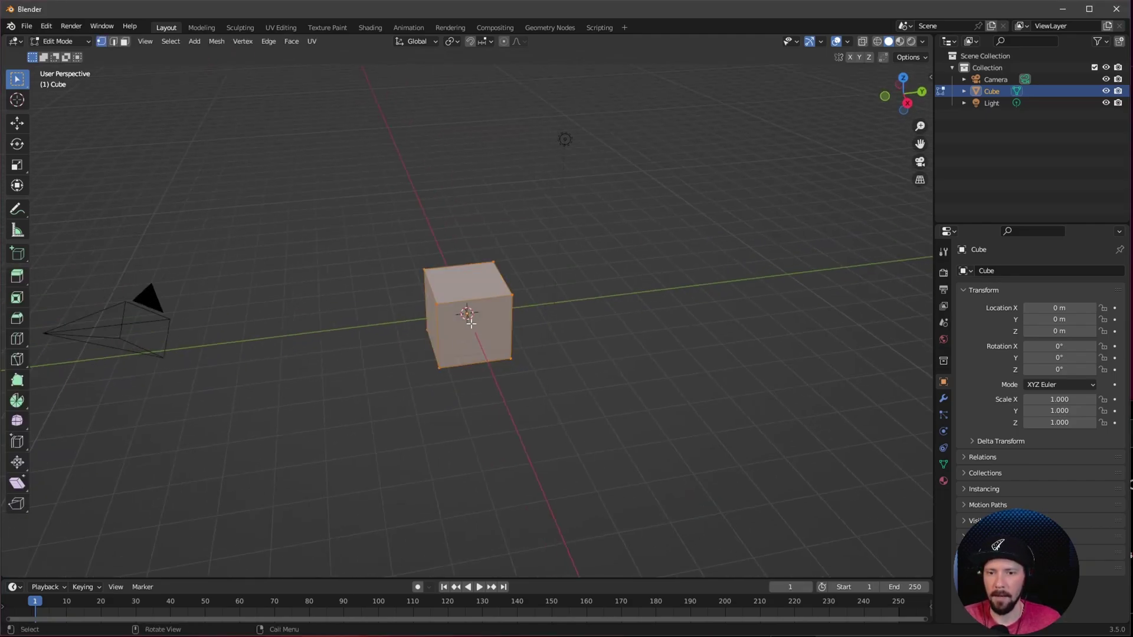
key("3")
left_click(469, 291)
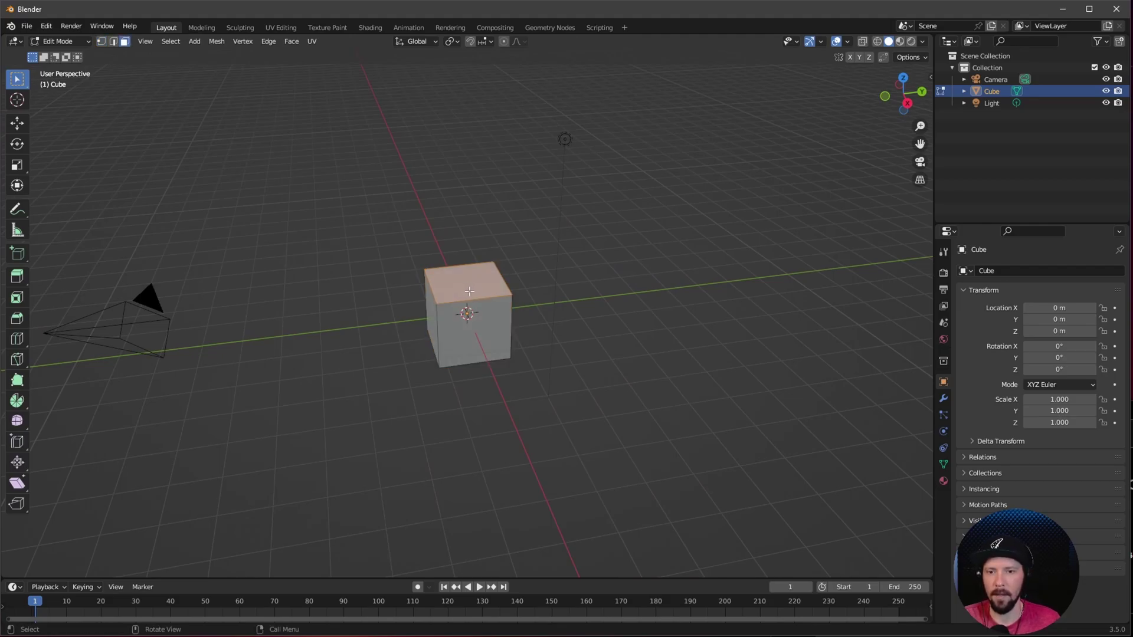
key("i")
left_click(483, 287)
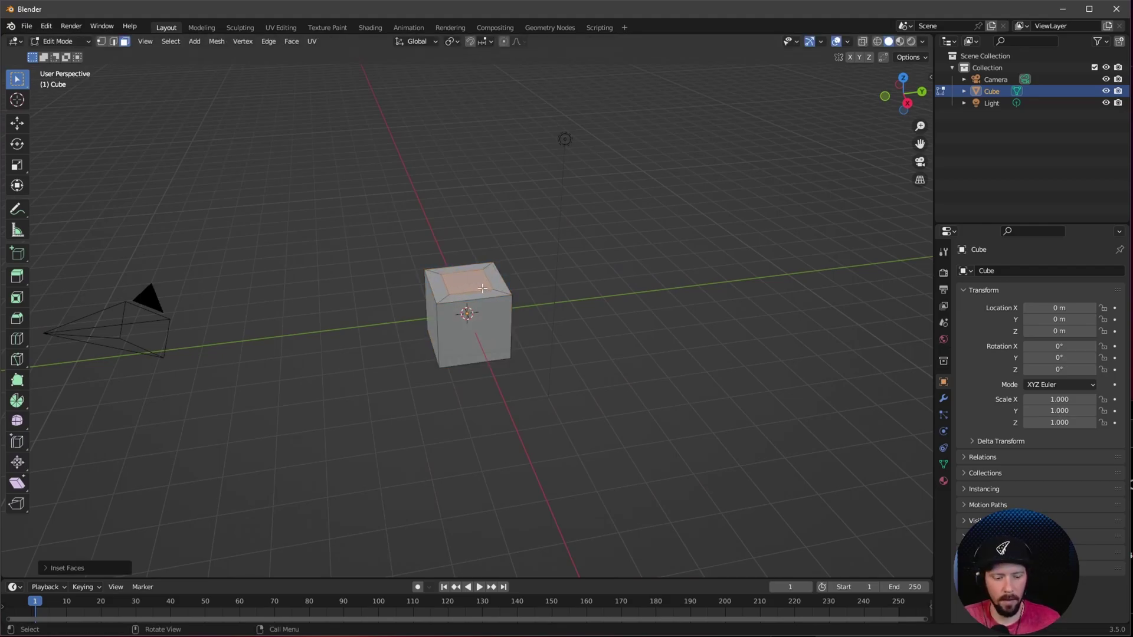
Extrude the inset face upward into a column, extrude its end again as a slanted arm and return to Object Mode
key("e")
left_click(478, 179)
middle_click_drag(478, 178, 453, 260, "shift")
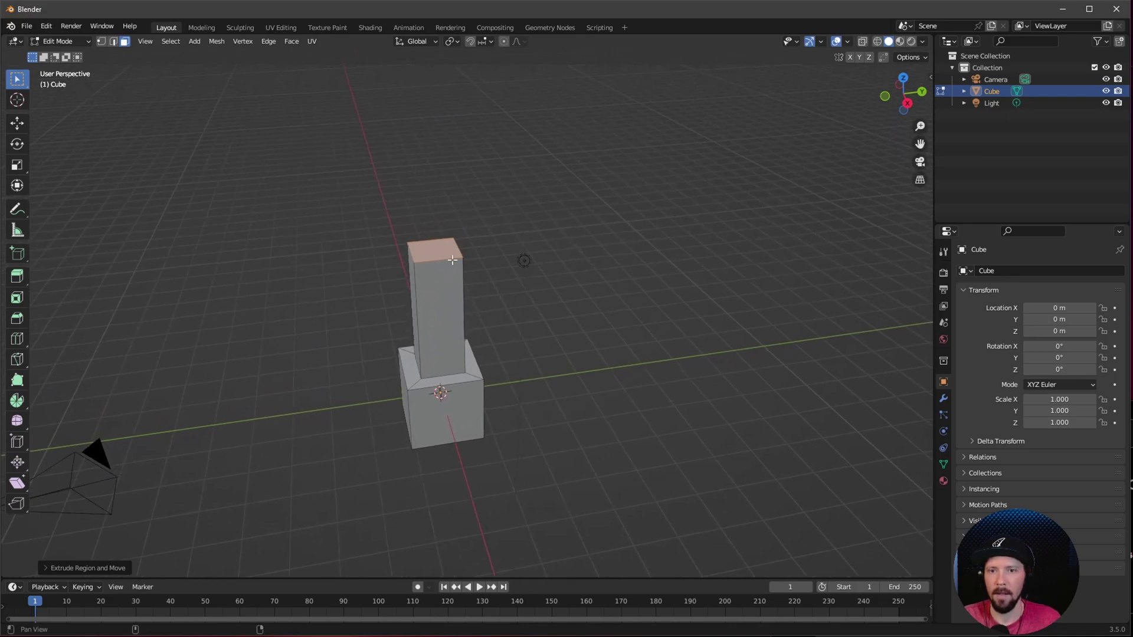
key("e")
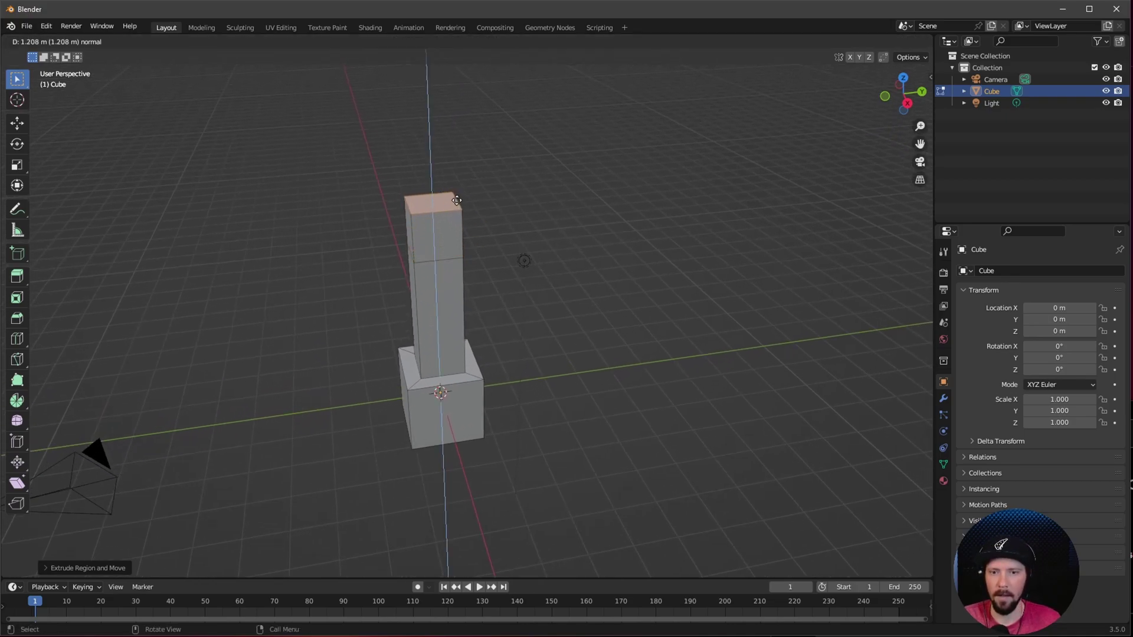
left_click(548, 158)
key("Tab")
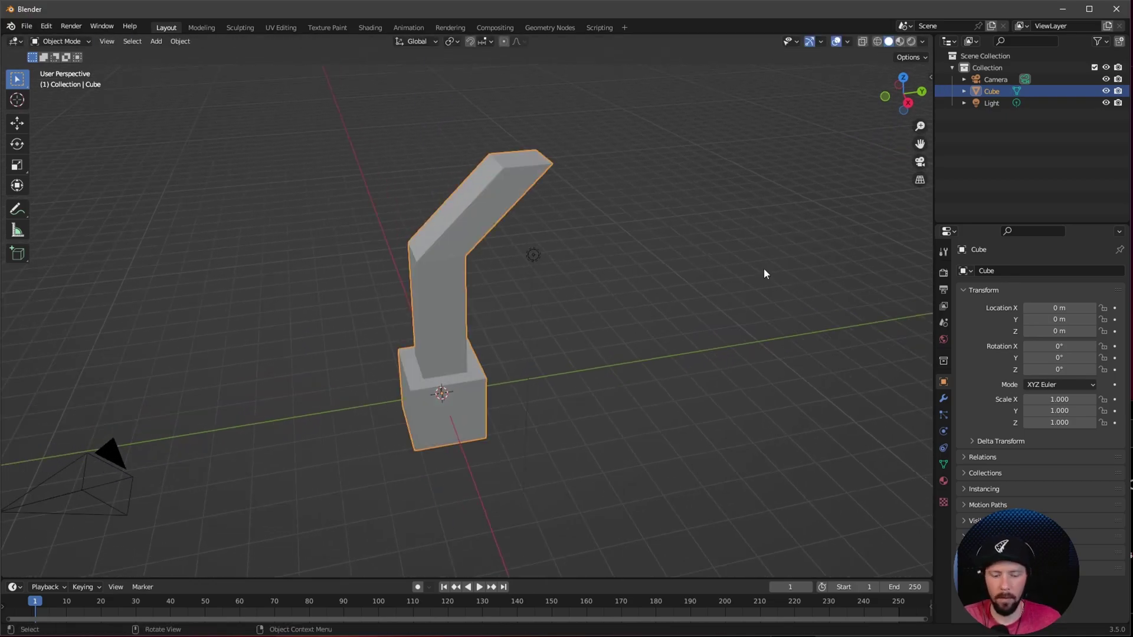
Set the Real Snow height to 0.5 and add snow to the selected column-and-arm cube object
key("n")
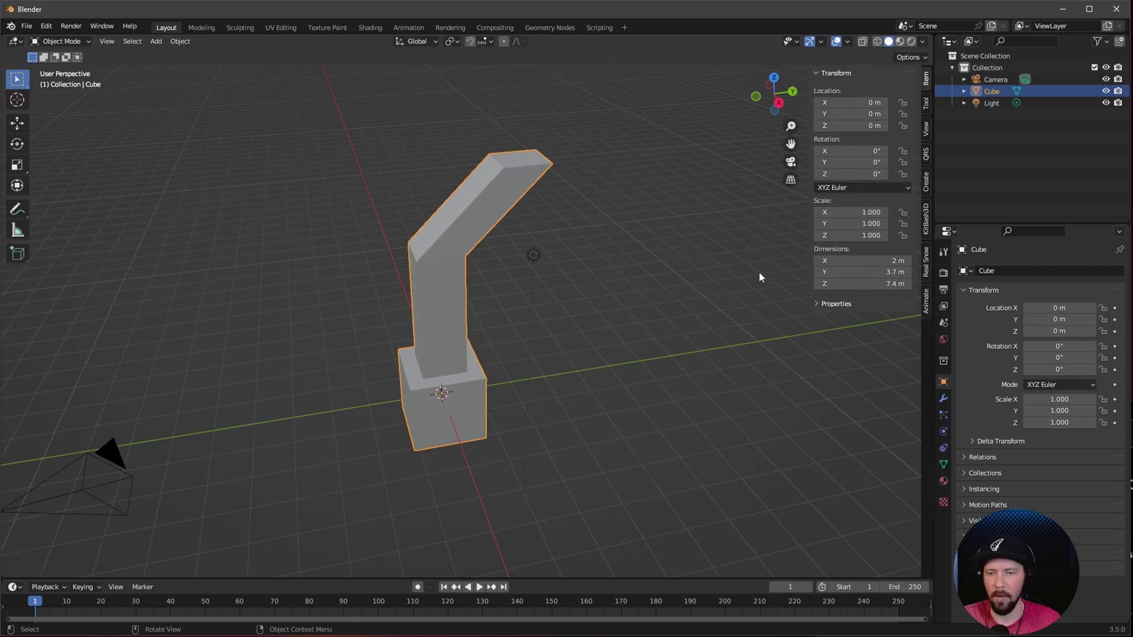
left_click(922, 274)
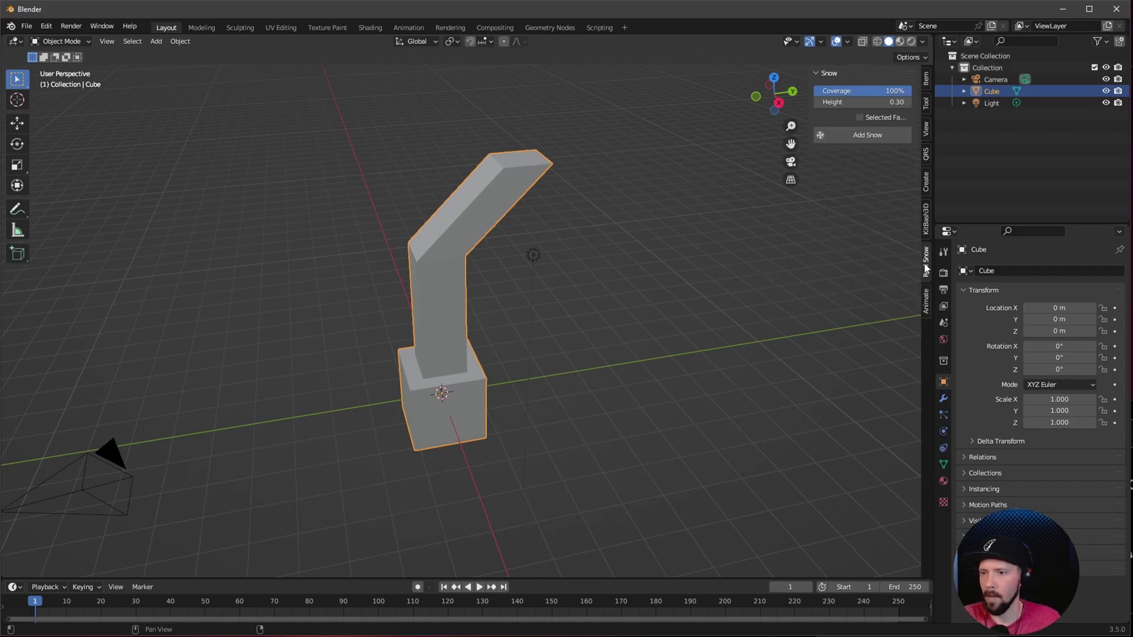
middle_click_drag(700, 347, 800, 247)
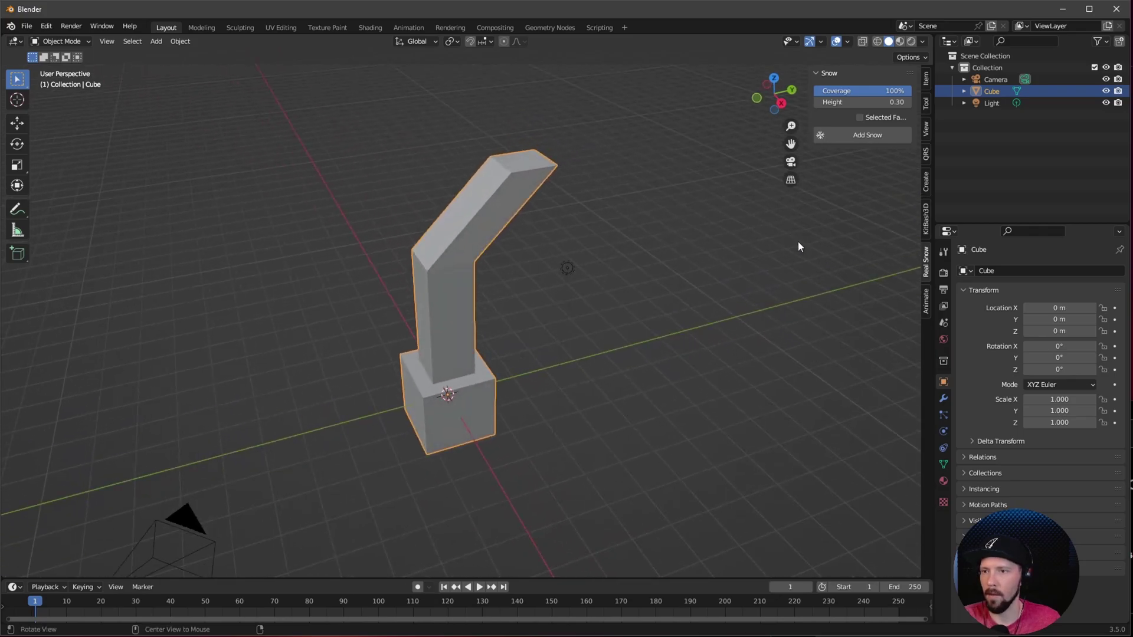
left_click(872, 102)
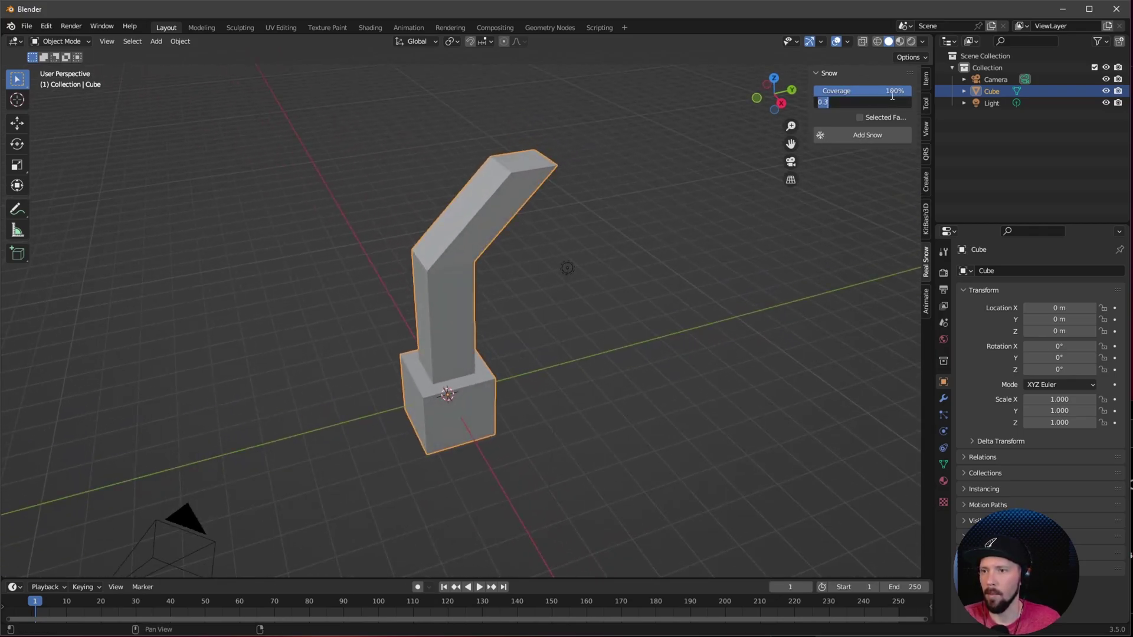
type("0.5")
key("Return")
left_click(870, 136)
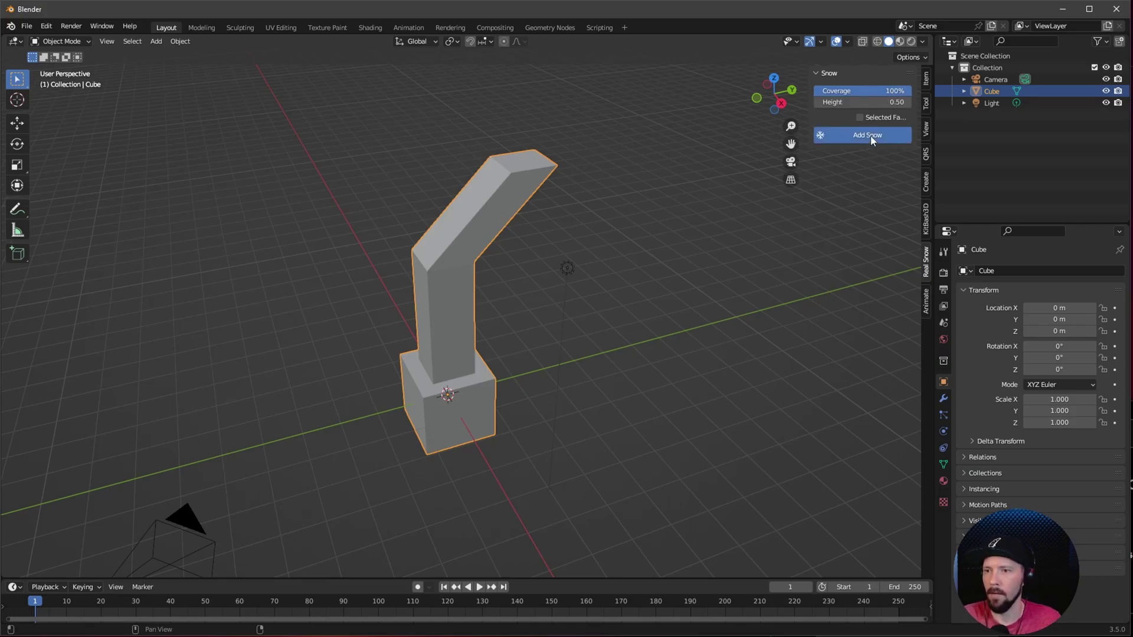
middle_click_drag(585, 278, 560, 321)
scroll(650, 297, "up", 5)
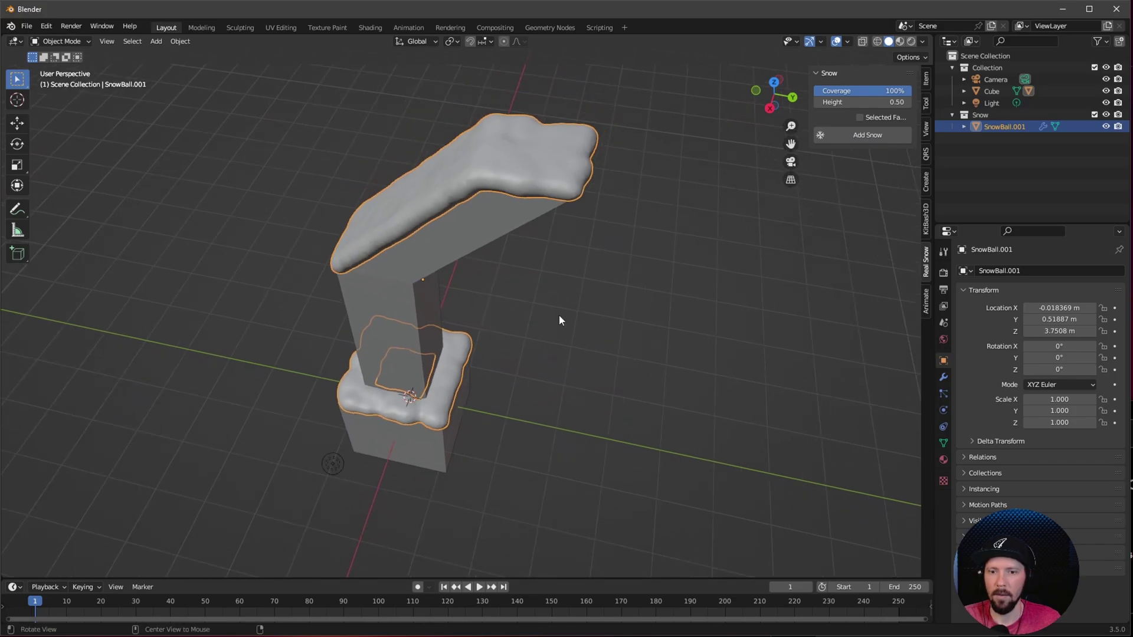
middle_click_drag(512, 262, 635, 185)
middle_click_drag(612, 244, 594, 289)
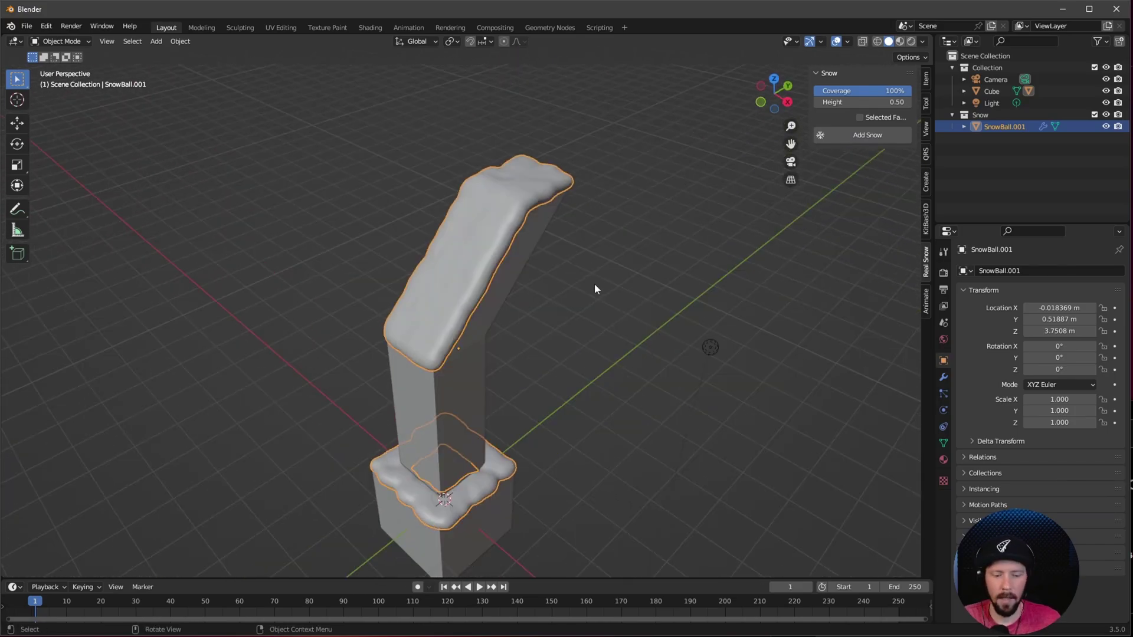
In the Shading workspace, display the snow up close in Rendered shading and toggle the light's visibility off and back on
left_click(371, 27)
mouse_move(713, 257)
middle_mouse_down()
mouse_move(645, 264)
mouse_move(720, 222)
mouse_move(628, 270)
mouse_move(637, 267)
middle_mouse_up()
key("z")
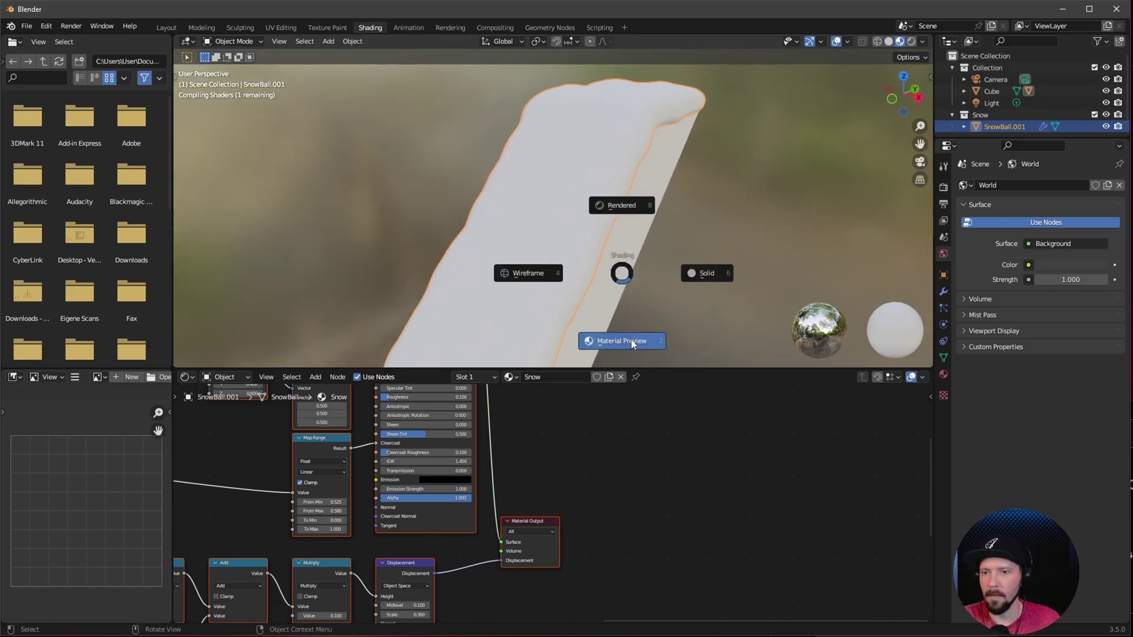
left_click(622, 205)
mouse_move(687, 254)
middle_mouse_down()
mouse_move(703, 329)
mouse_move(670, 314)
mouse_move(751, 256)
mouse_move(685, 275)
middle_mouse_up()
scroll(738, 254, "up", 3)
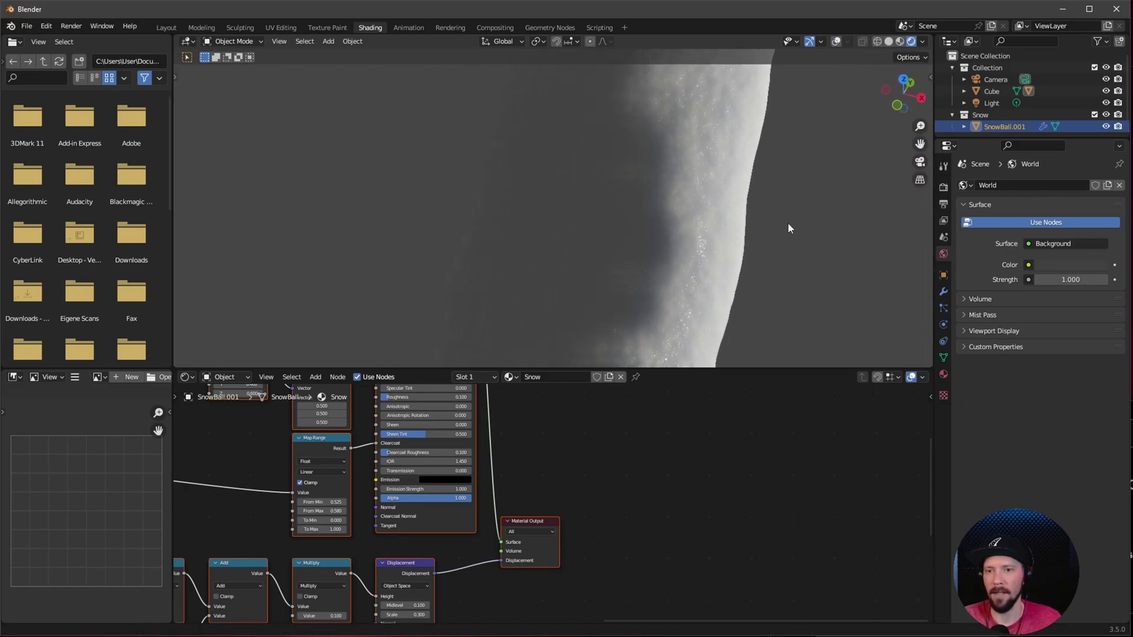
middle_click_drag(792, 228, 779, 247)
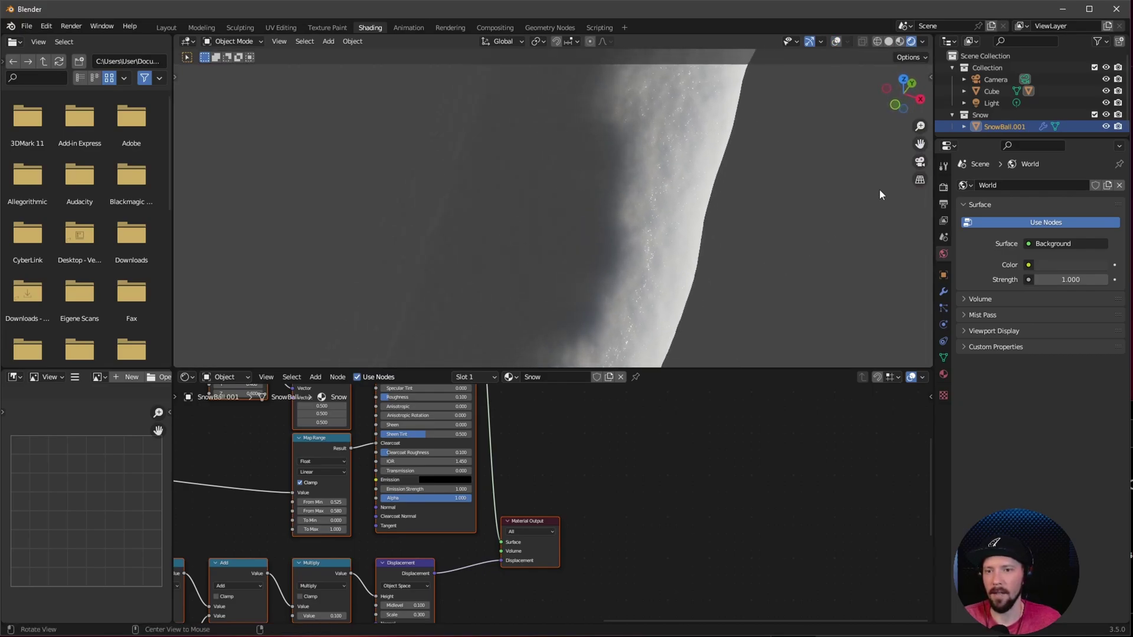
left_click(1106, 103)
left_click(1106, 103)
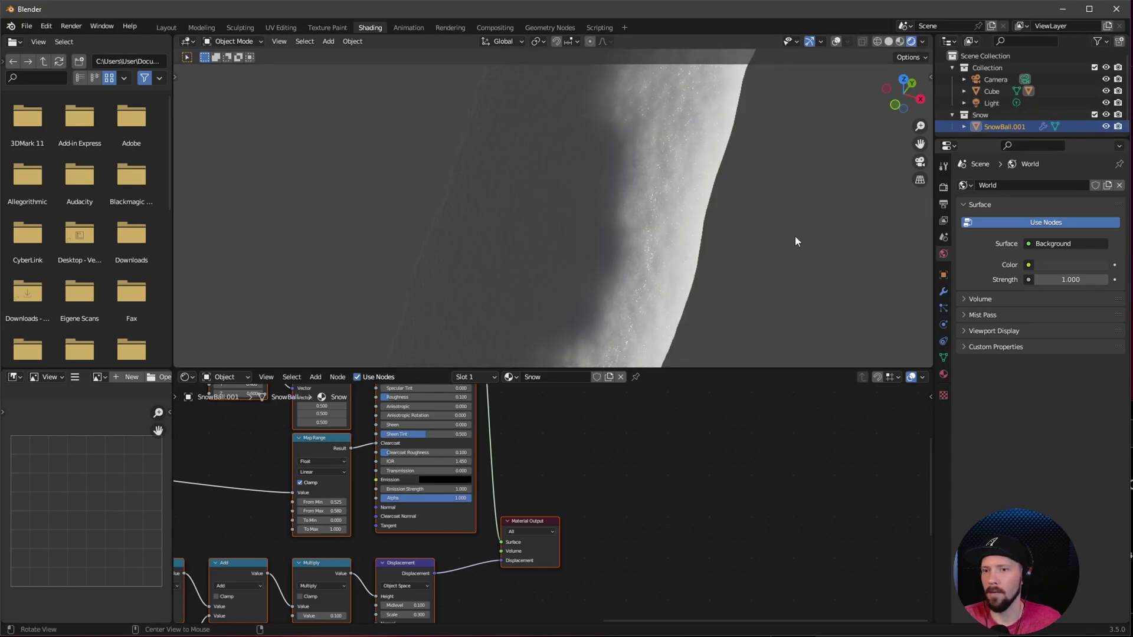
Set the render engine to Cycles and its device to GPU Compute
middle_click_drag(797, 240, 823, 283)
left_click(943, 187)
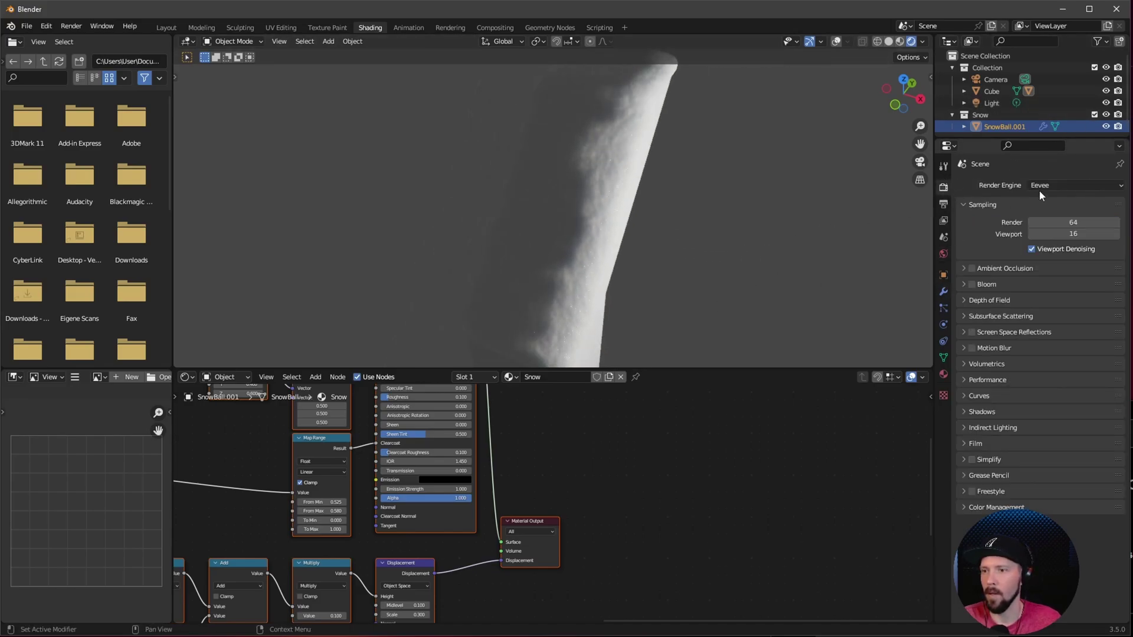
left_click(1063, 186)
left_click(1055, 230)
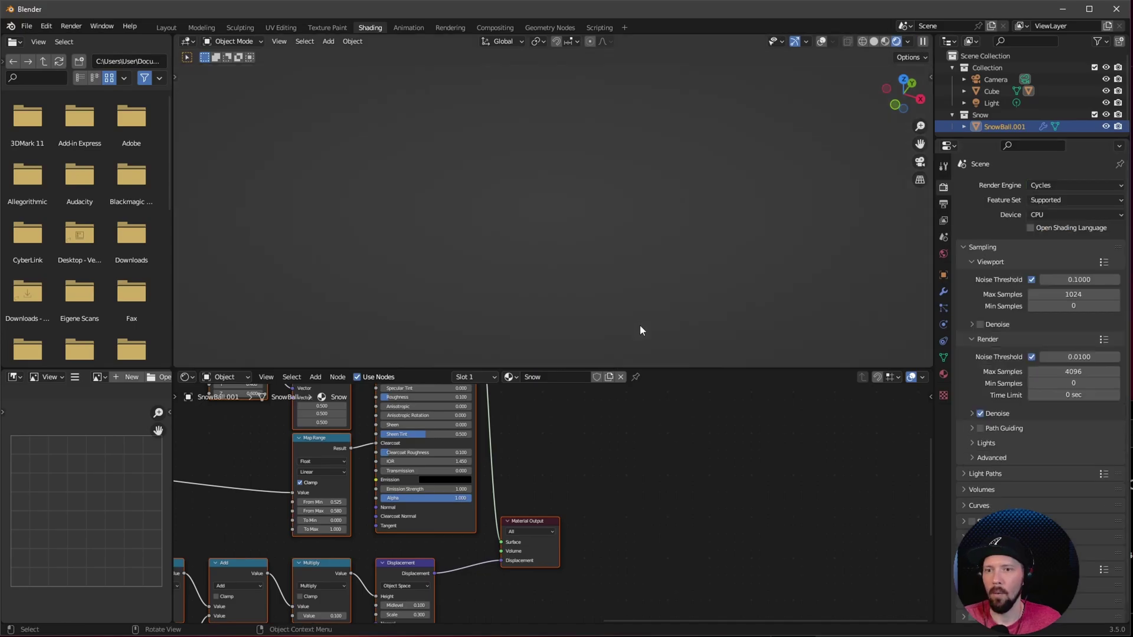
left_click(1050, 215)
left_click(1036, 242)
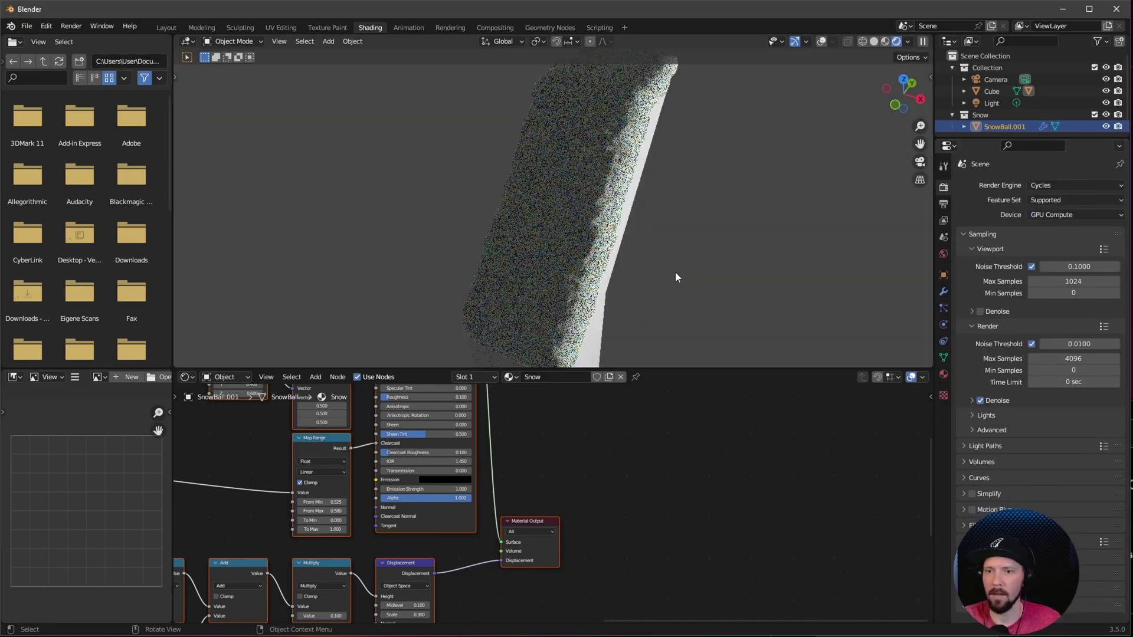